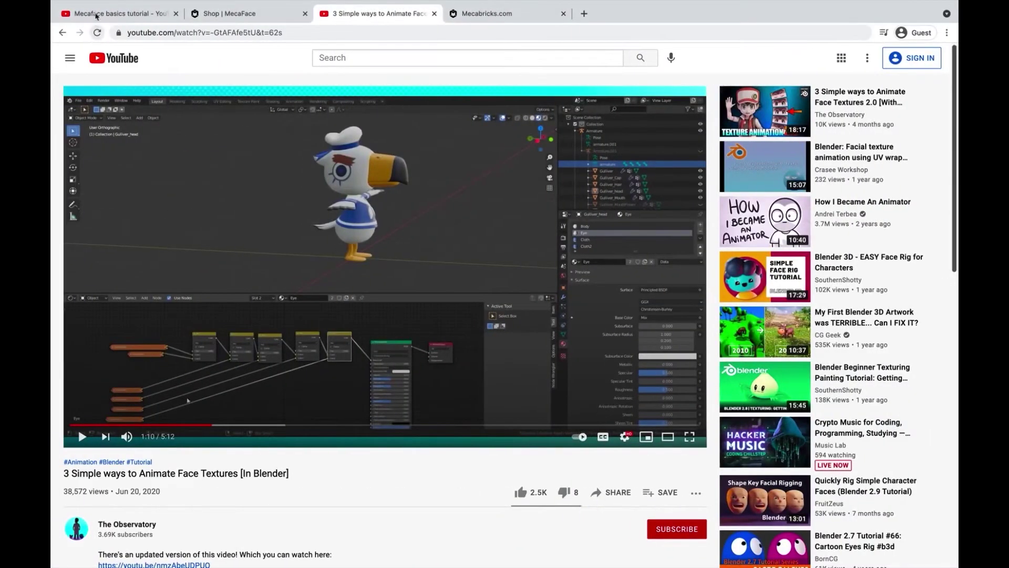
Step: Review the Mecaface basics tutorial page, the MecaFace add-on's shop page and the Mecabricks home page
click(101, 12)
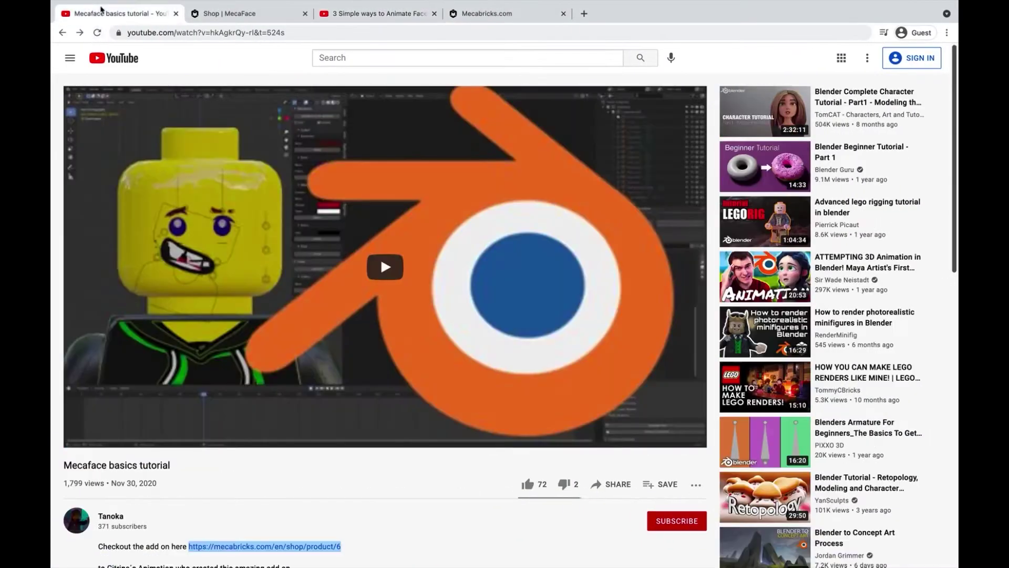
click(224, 14)
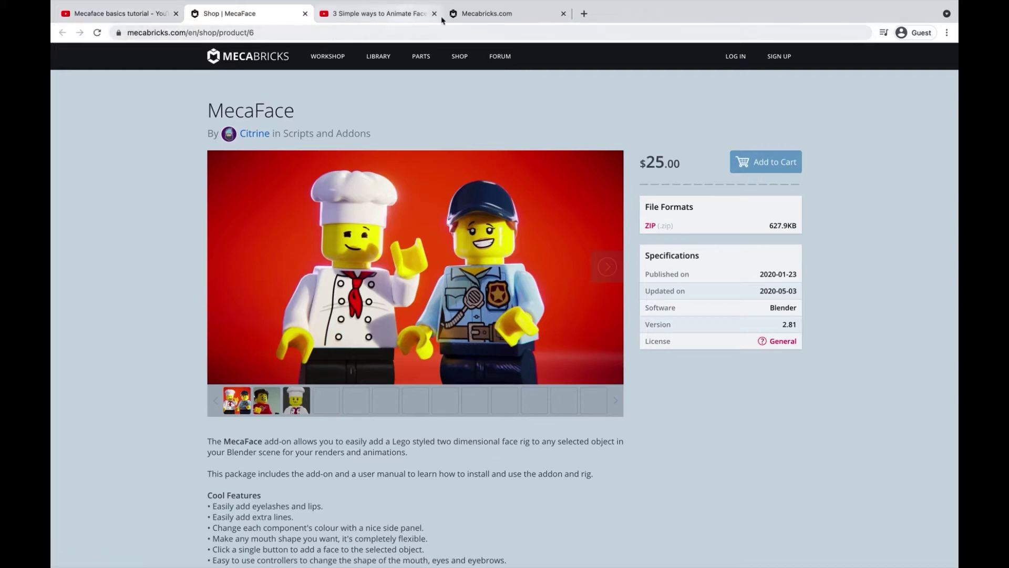
click(484, 15)
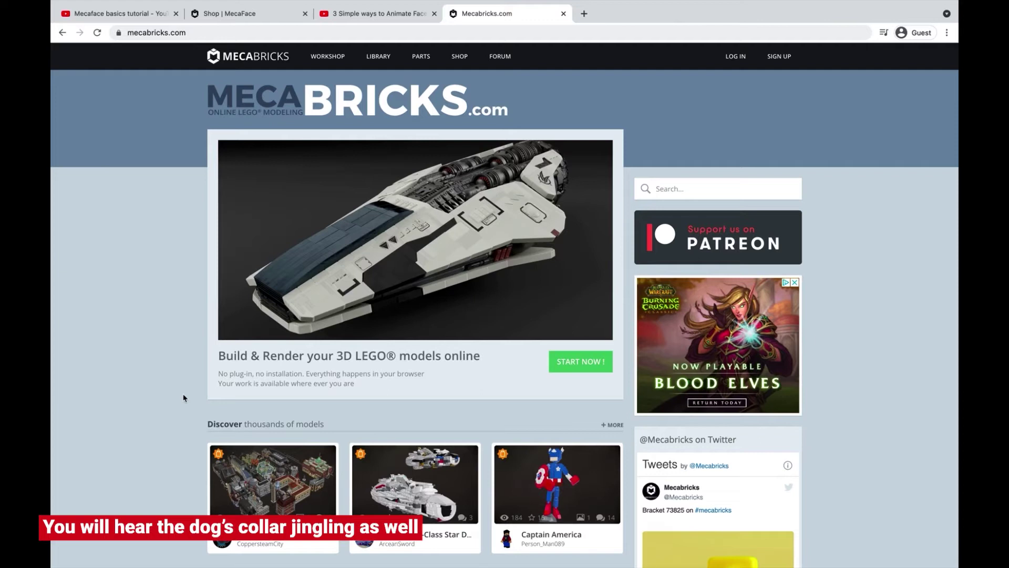
Step: Switch to the Mecabricks workshop and export the minifigure with its three spare heads in Blender Add-on (.zmbx) format
key(ctrl+Right)
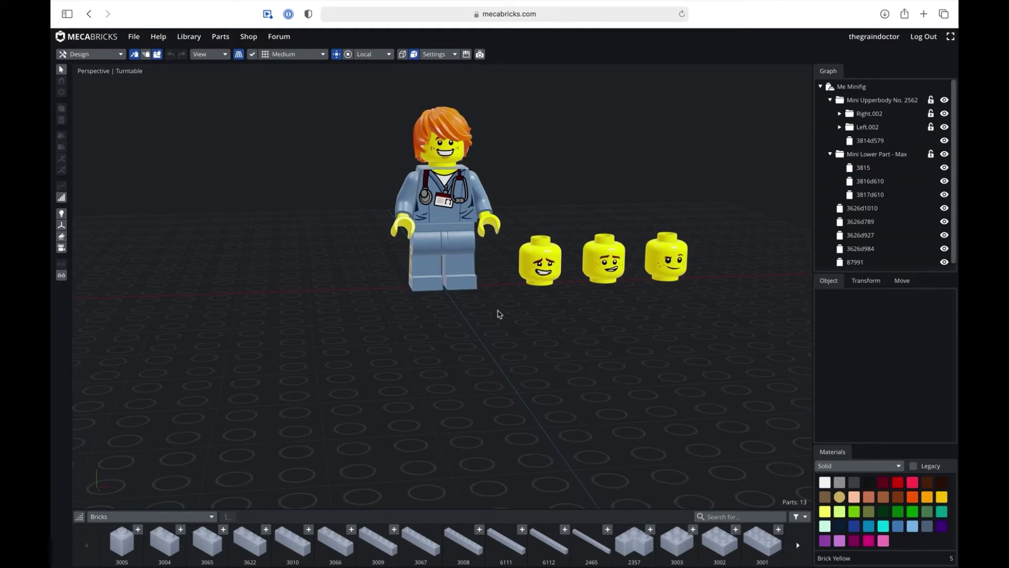
right_drag(344, 351, 324, 340)
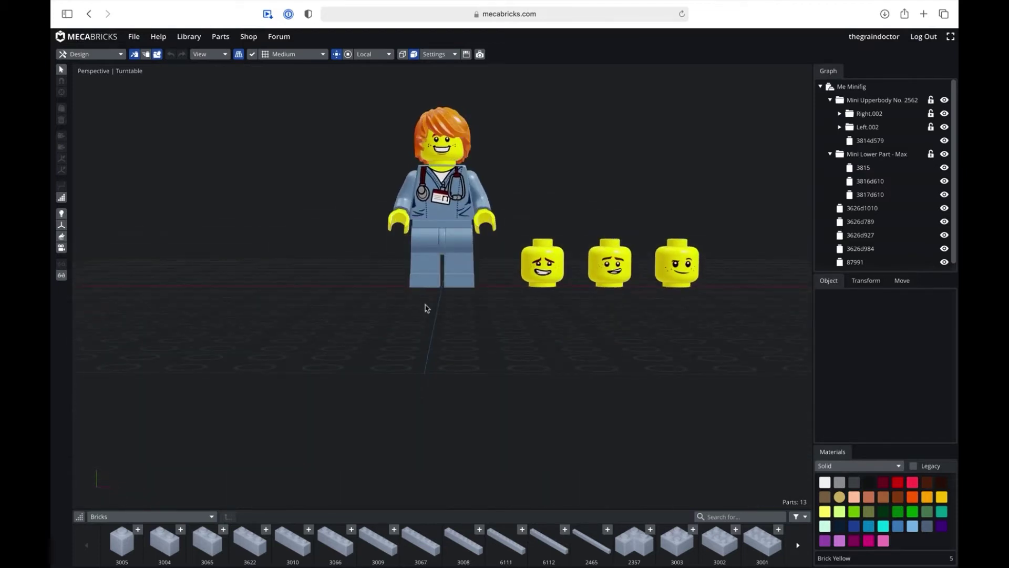
right_drag(426, 309, 427, 332)
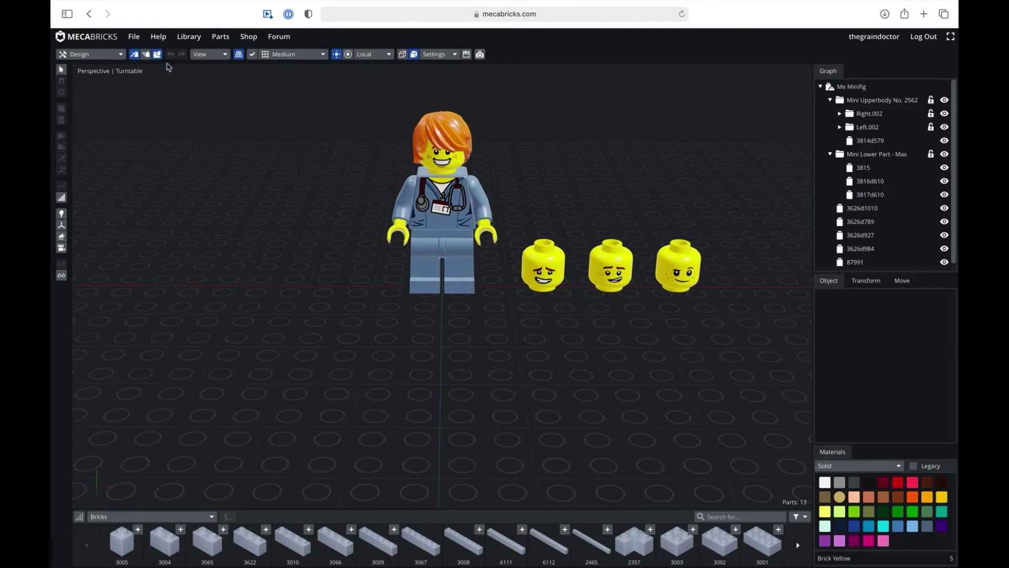
click(132, 45)
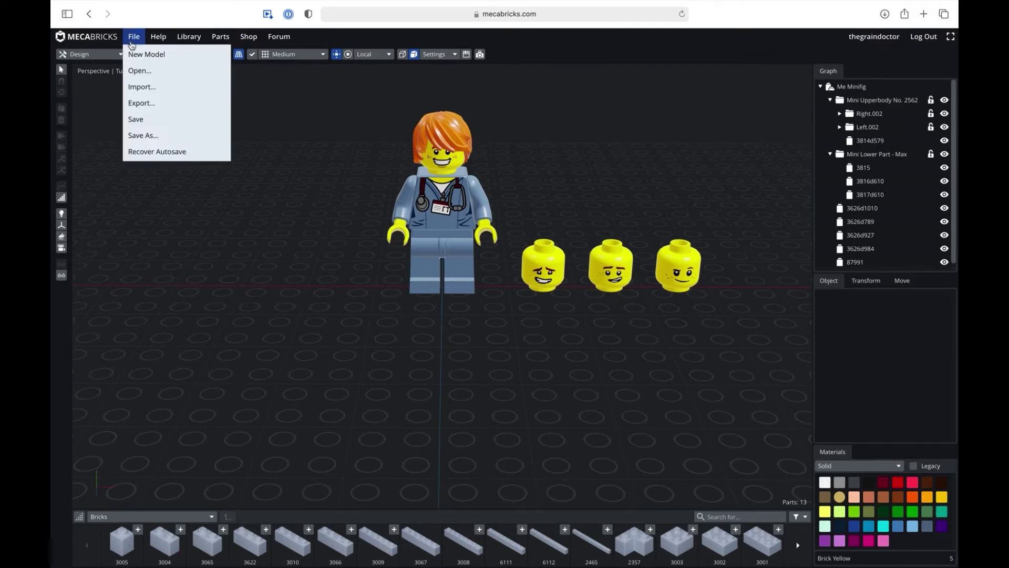
click(148, 109)
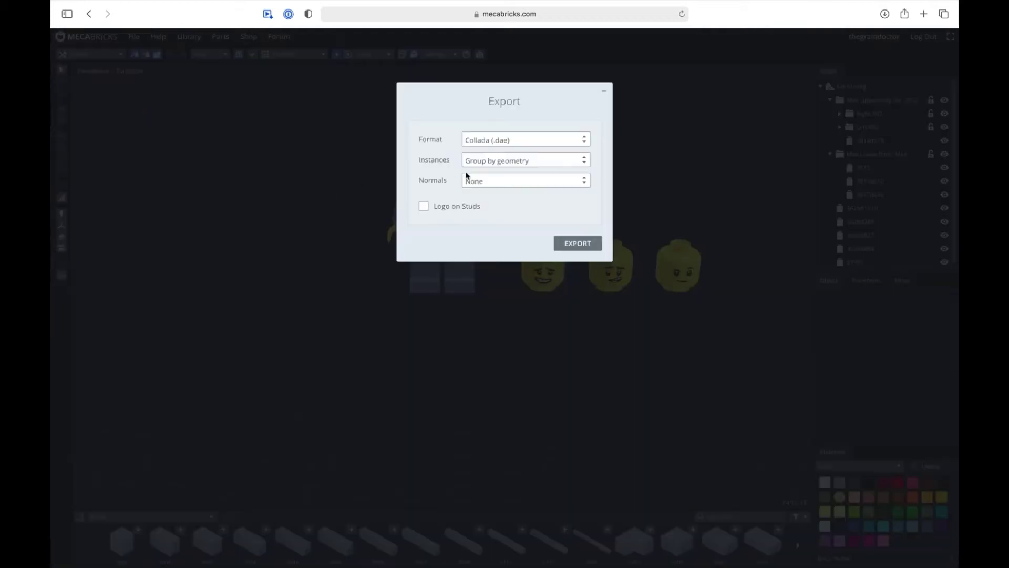
click(498, 139)
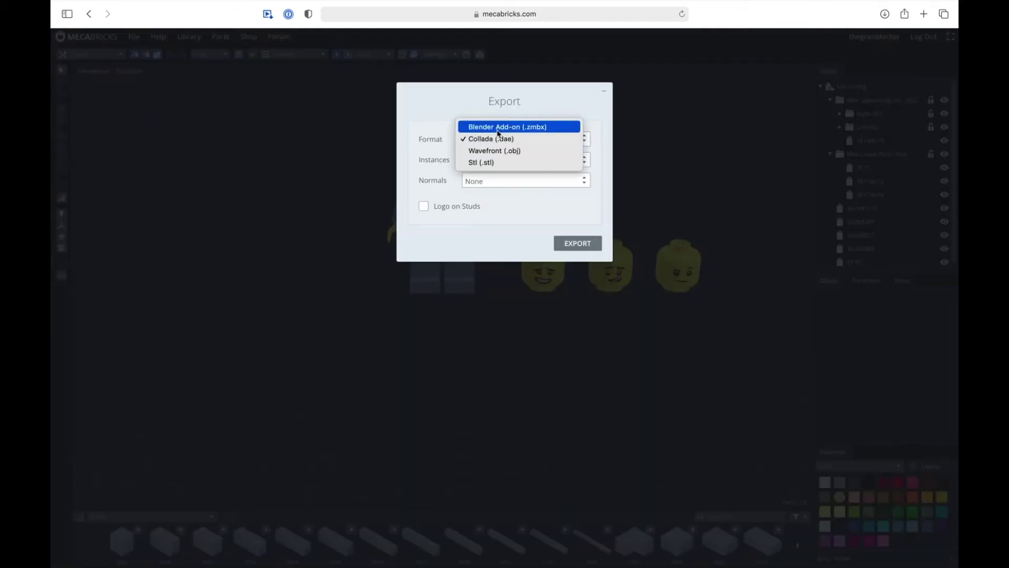
click(500, 128)
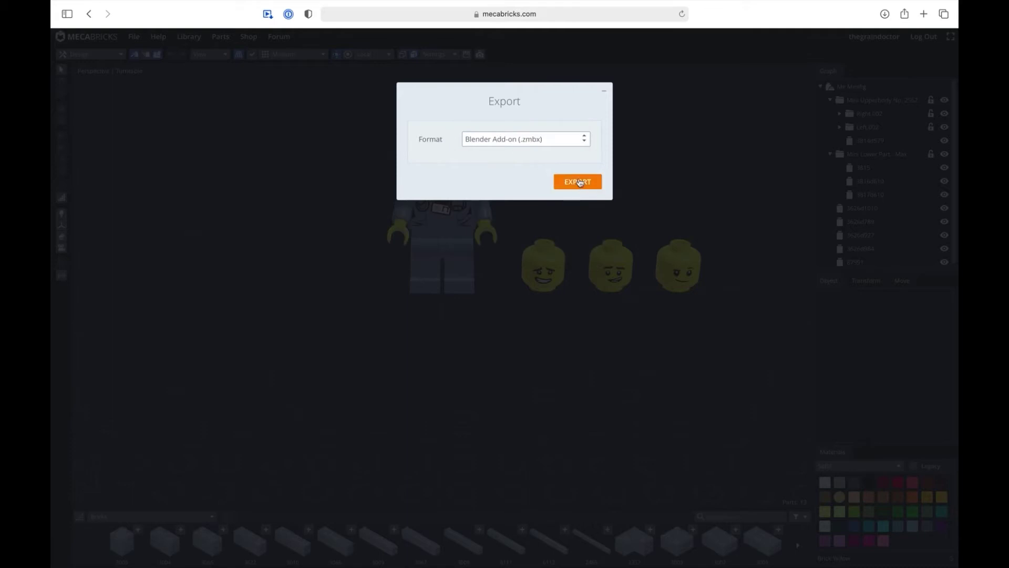
click(578, 182)
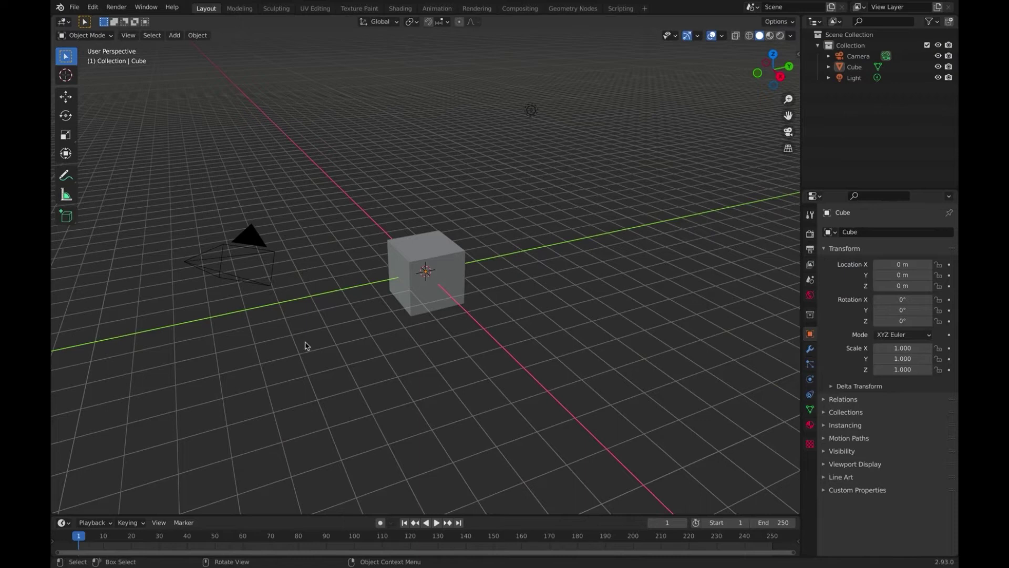
Step: In a new Blender scene, delete the default camera, cube and light
key(a)
key(x)
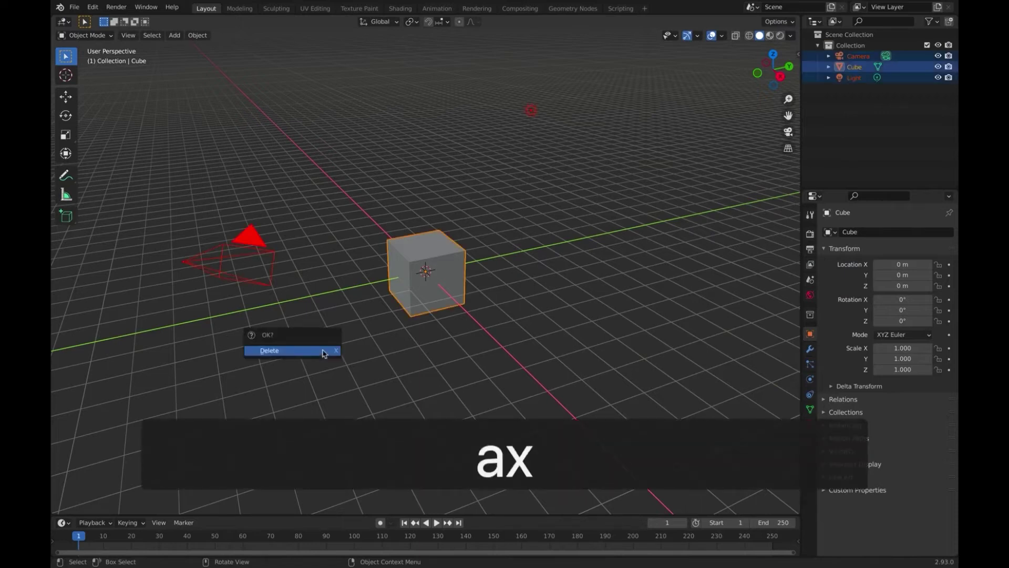
click(324, 353)
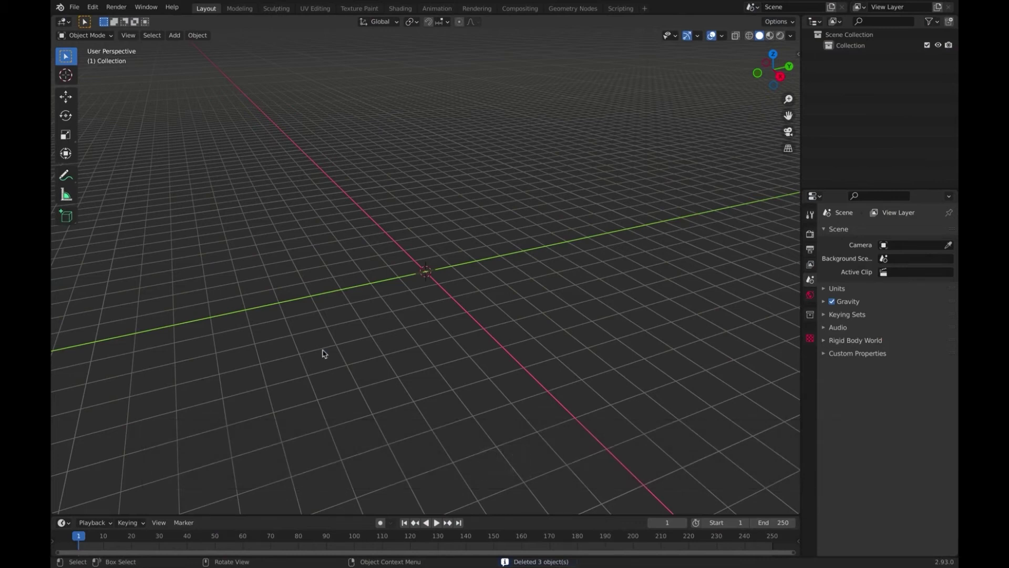
Step: Import the minifigure and its spare heads from the Mecabricks .zmbx file and view them from the front
click(75, 10)
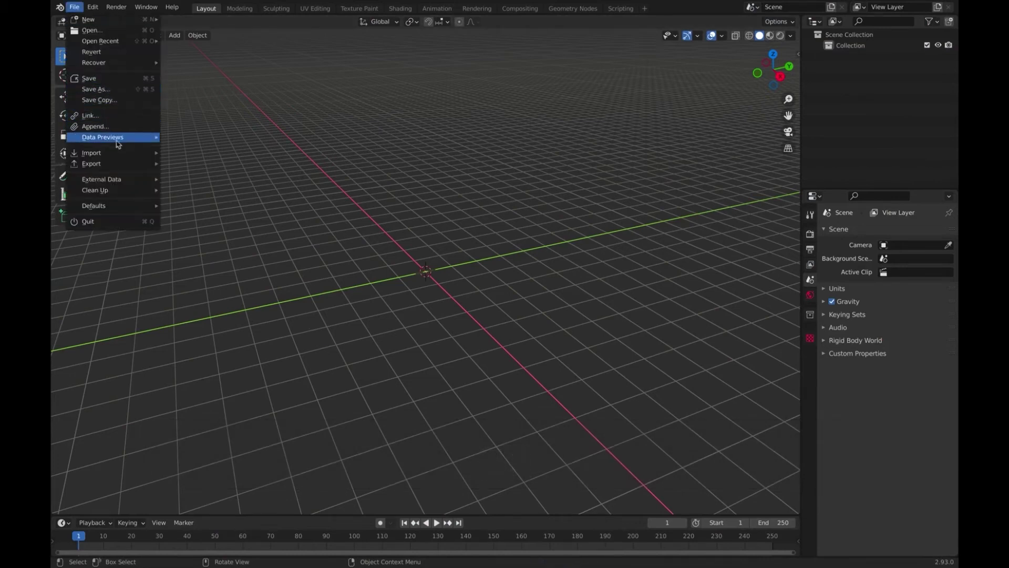
mouse_move(118, 151)
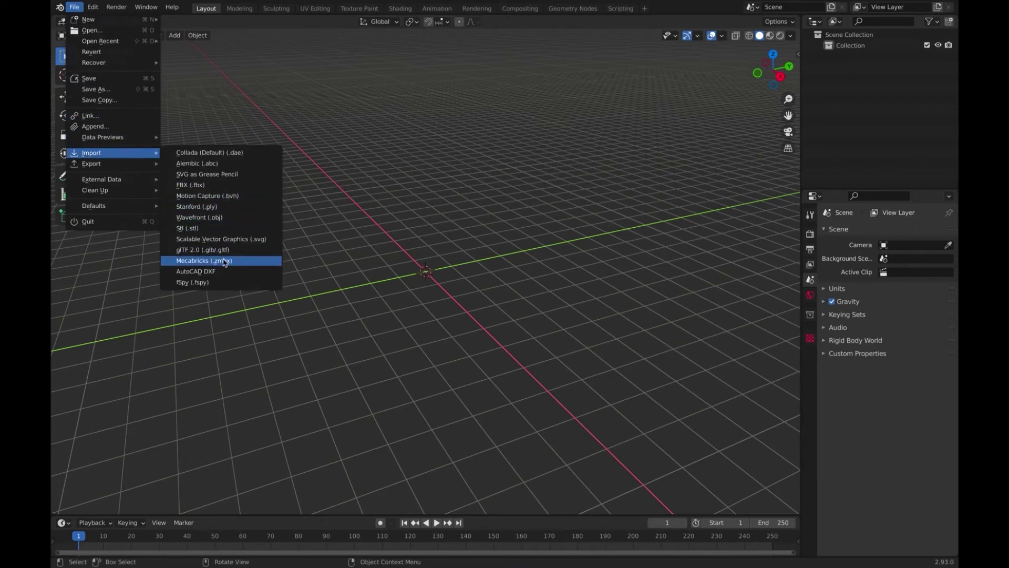
key(Escape)
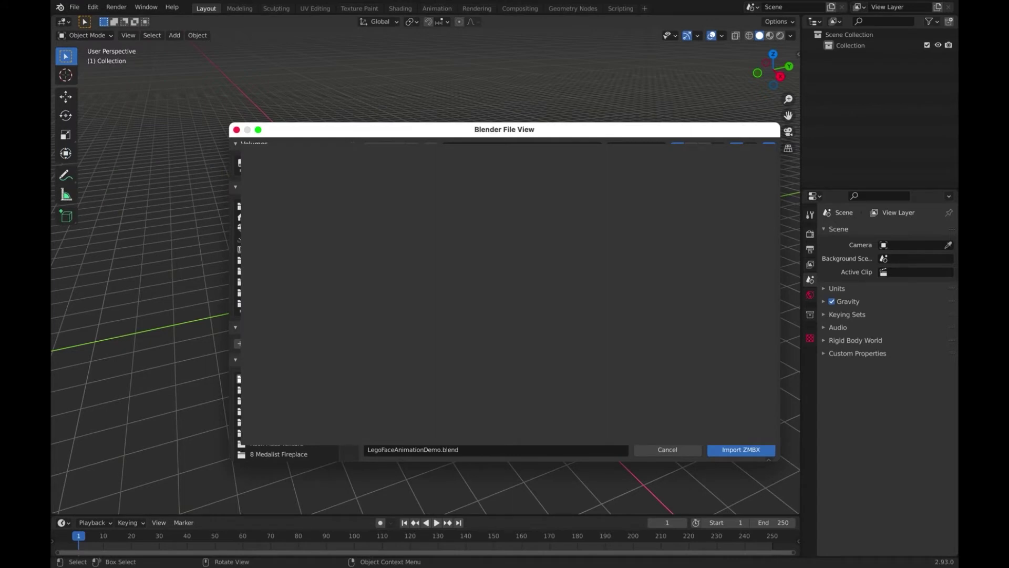
double_click(393, 217)
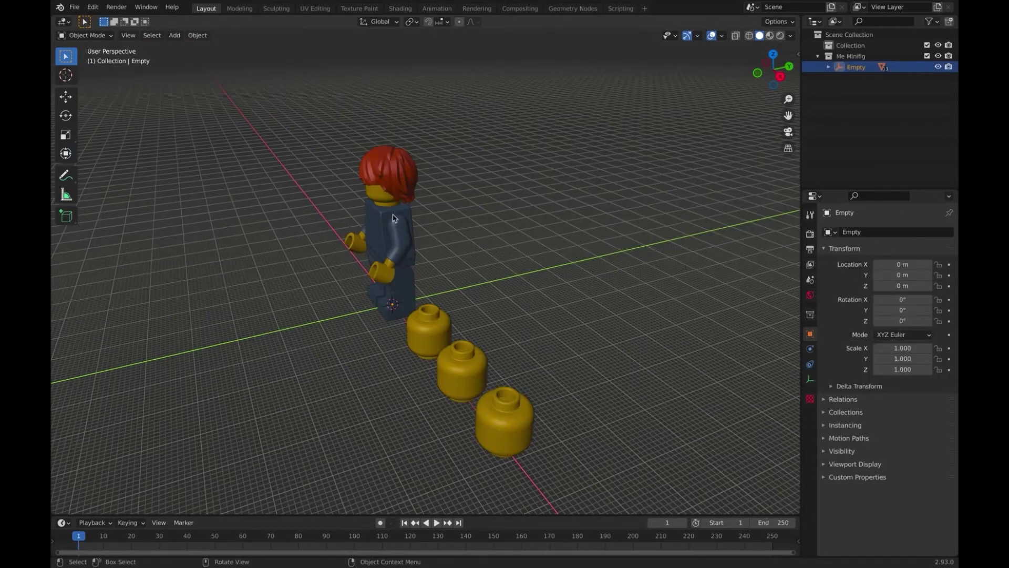
middle_drag(393, 217, 350, 300)
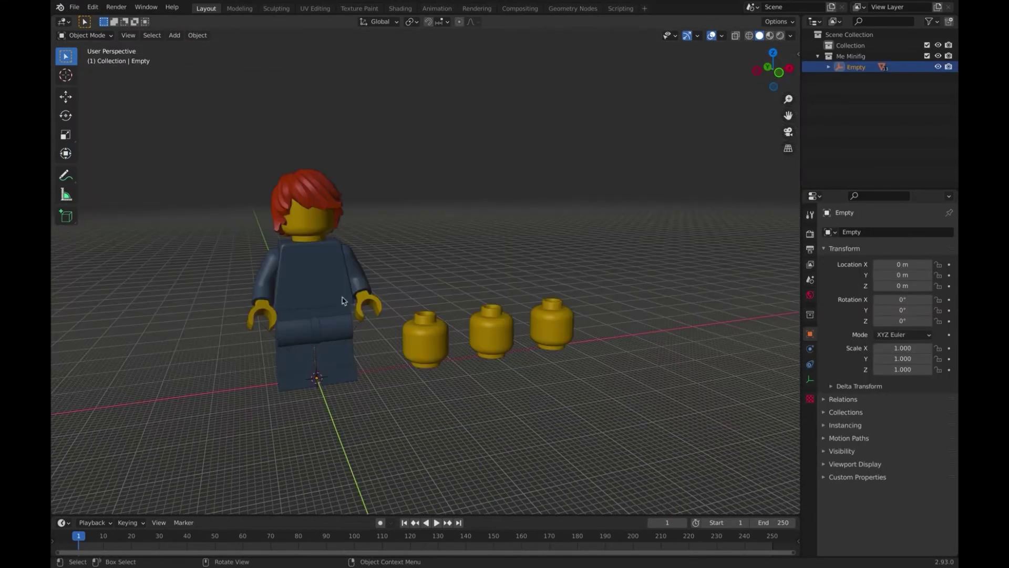
Step: Show the viewport in rendered shading and add a Sun light to the scene
click(780, 36)
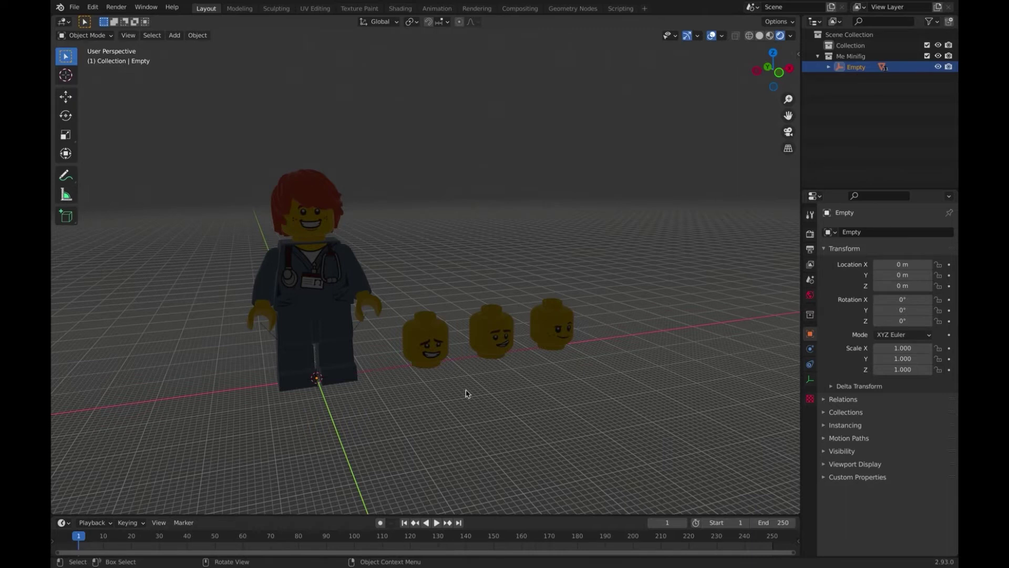
key(shift+a)
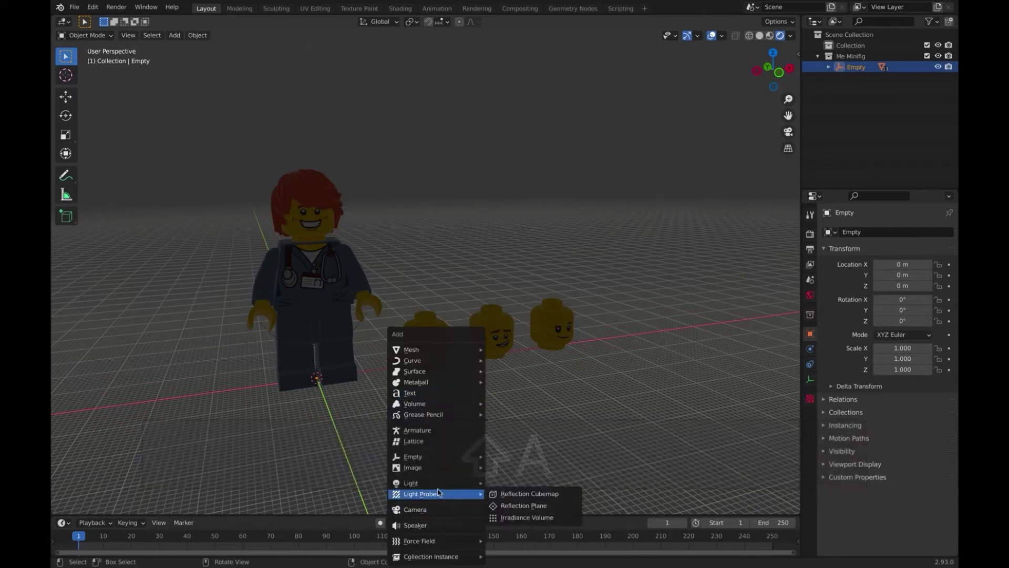
mouse_move(441, 489)
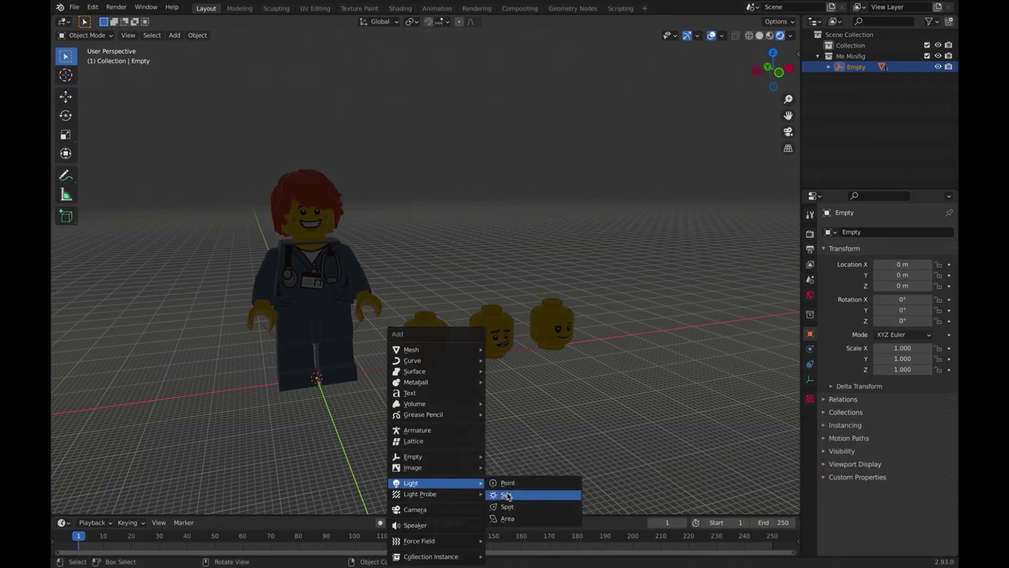
click(507, 494)
Step: Move the sun in front of and above the minifigure, to about Y -26.7 m and Z 35 m
key(g)
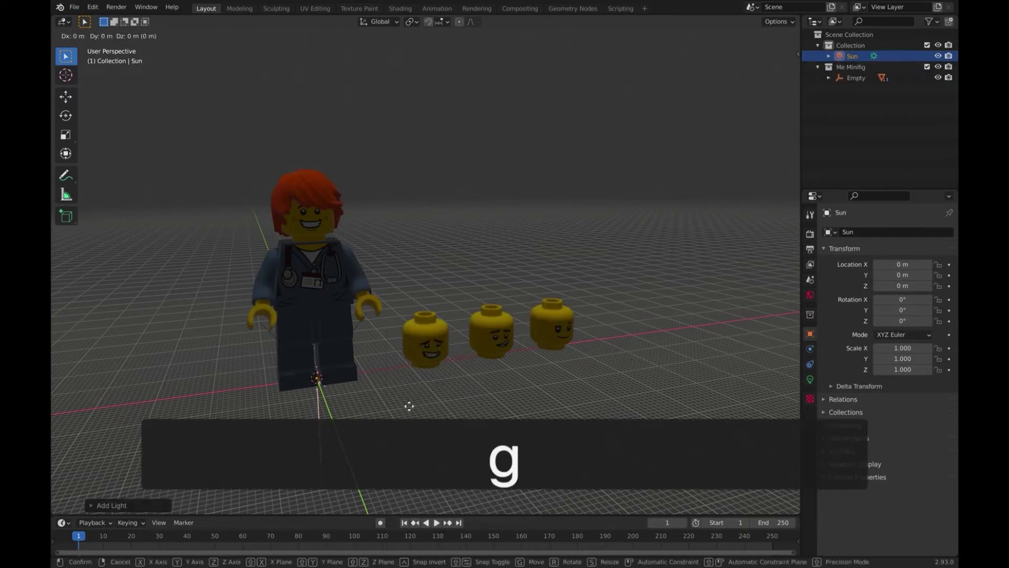
key(y)
key(g)
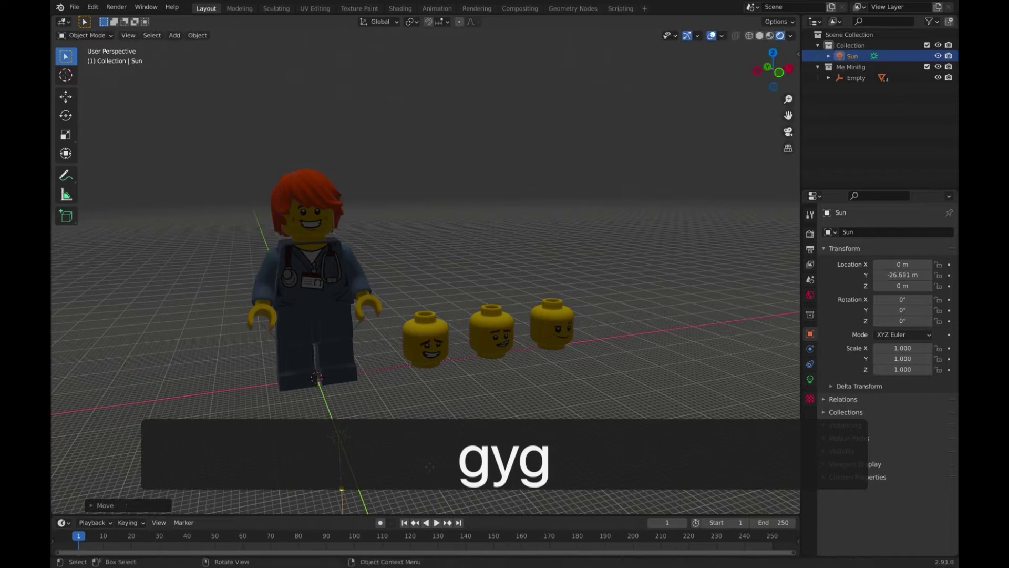
key(z)
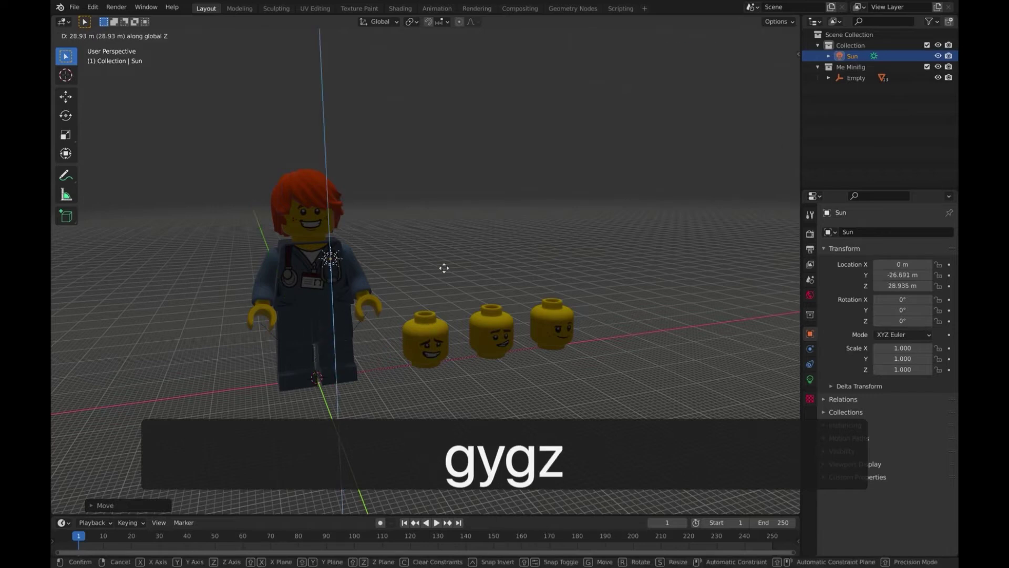
click(442, 250)
Step: Rotate the sun to about X 44.2°, Y 31.4° and Z -1.1° to aim it at the minifigure, then deselect it
middle_drag(442, 251, 441, 251)
key(r)
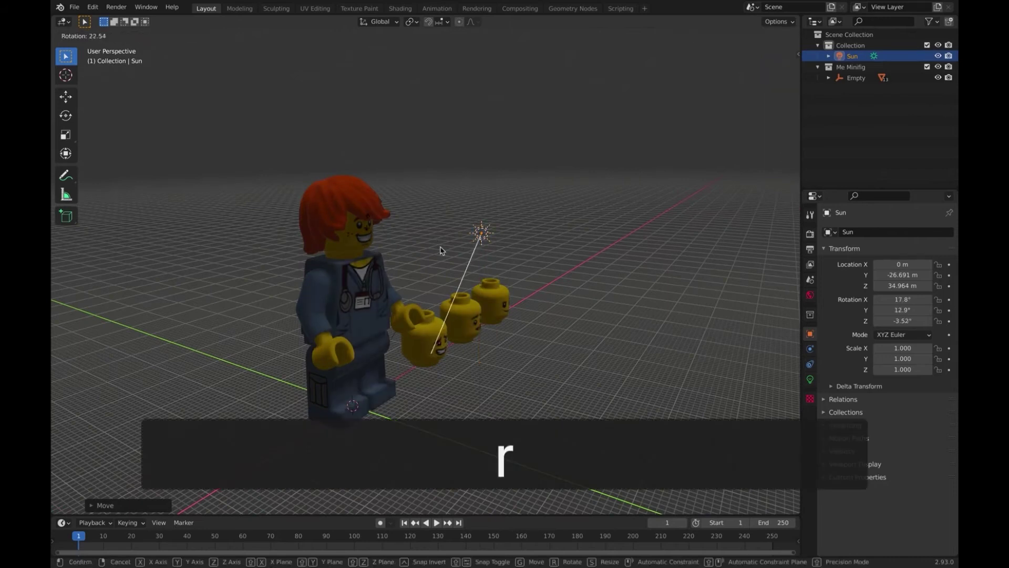
click(373, 157)
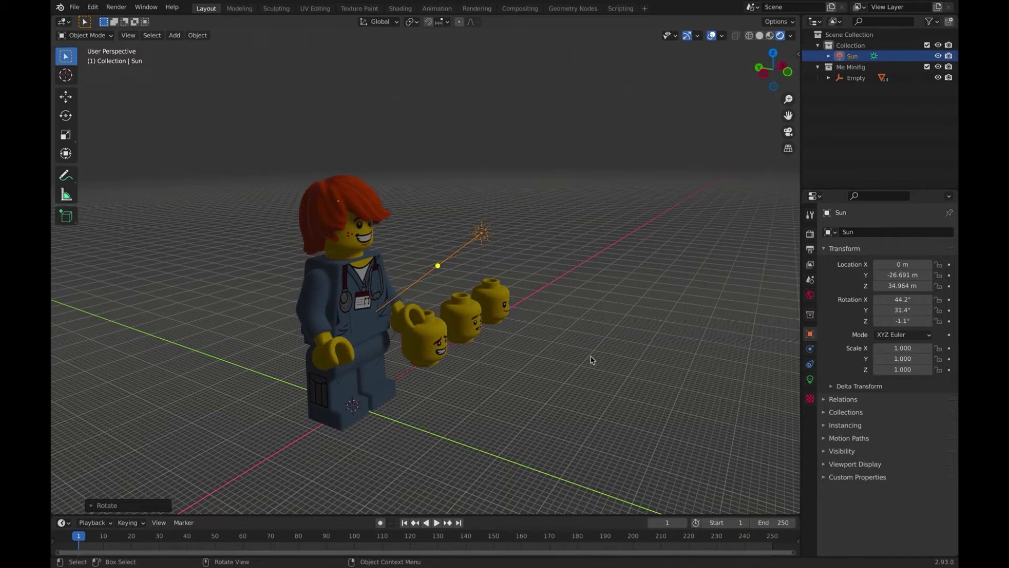
key(shift+t)
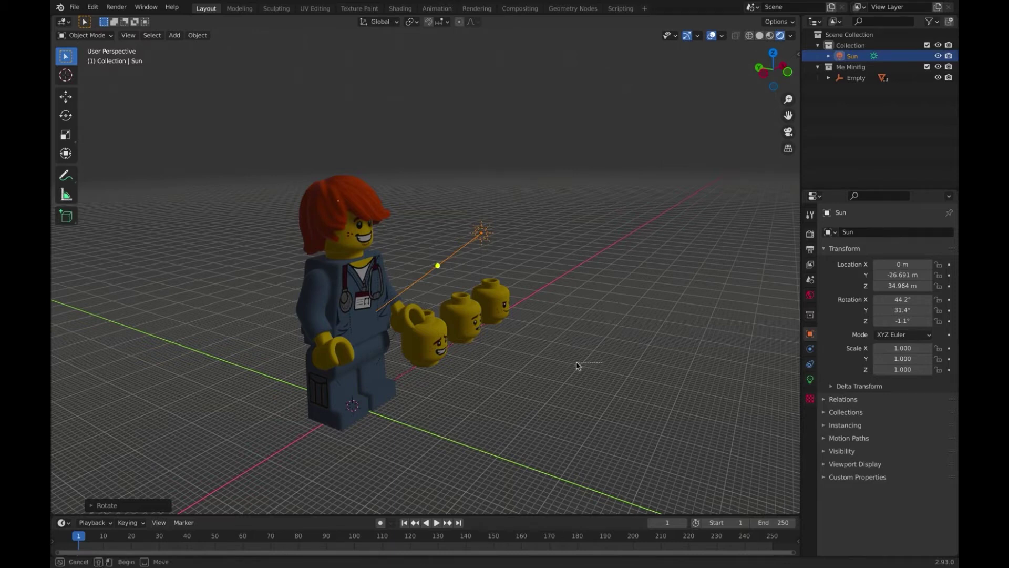
click(577, 364)
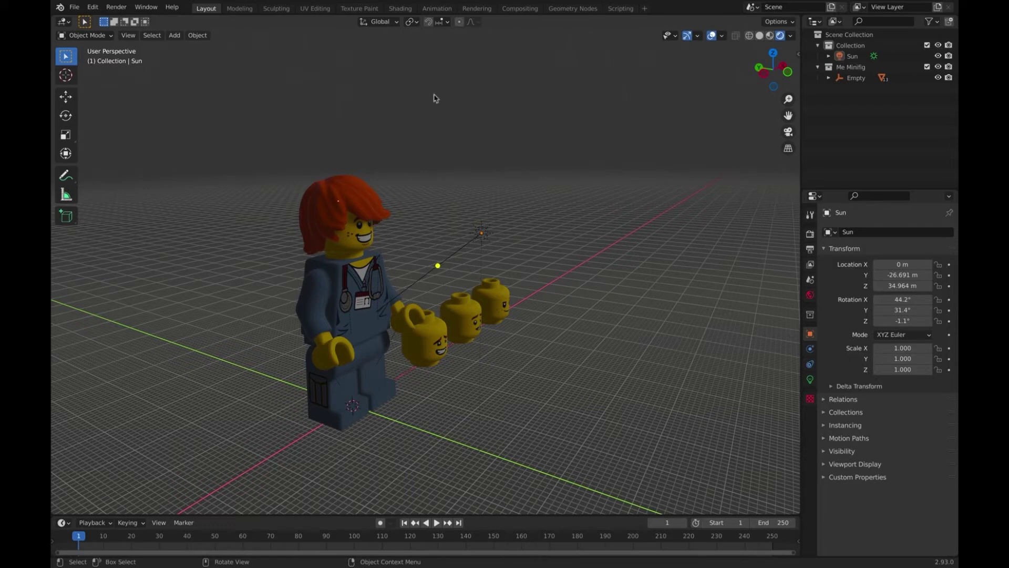
Step: Open the Texture Paint workspace and load the face texture 3626d1010.png in the image editor
click(359, 8)
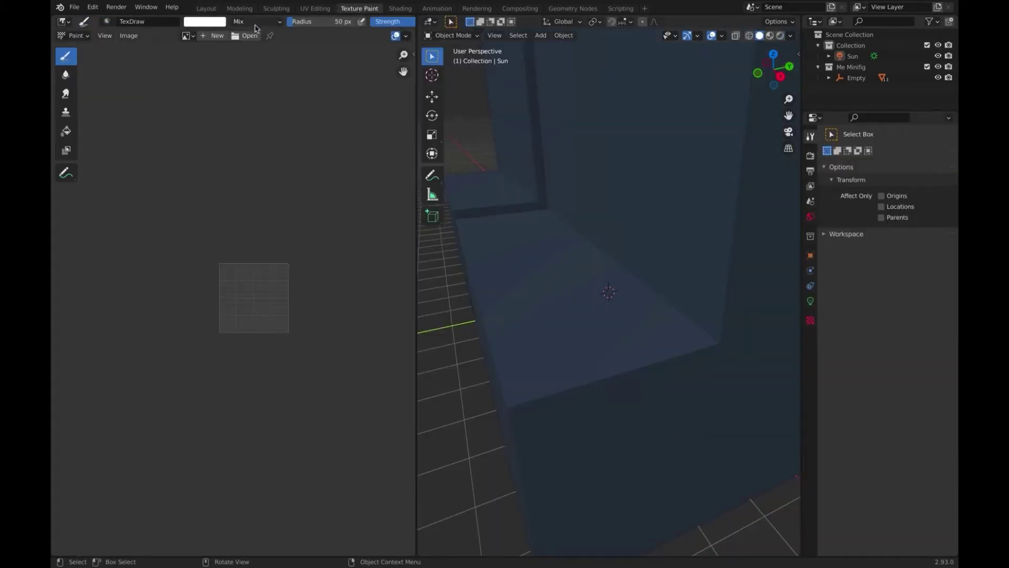
click(194, 42)
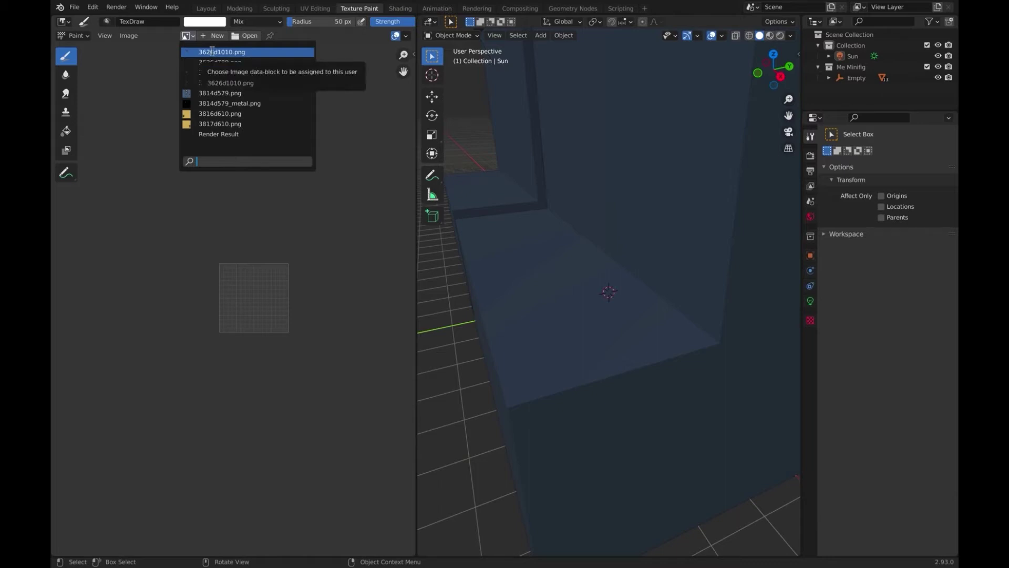
click(212, 52)
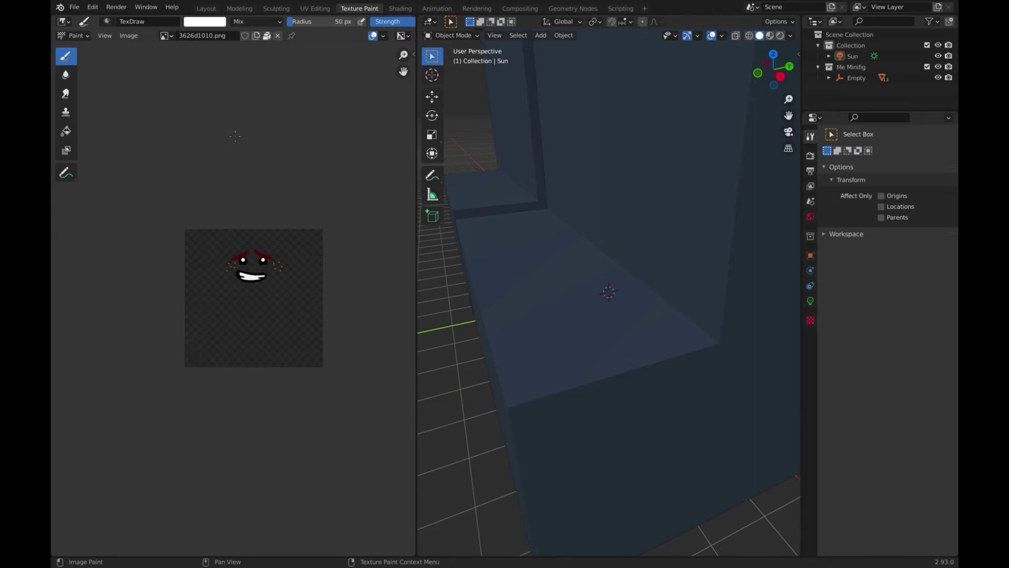
Step: Rename the loaded face texture 3626d1010.png as Face-Smile-Sheepish.png
double_click(190, 36)
text(F)
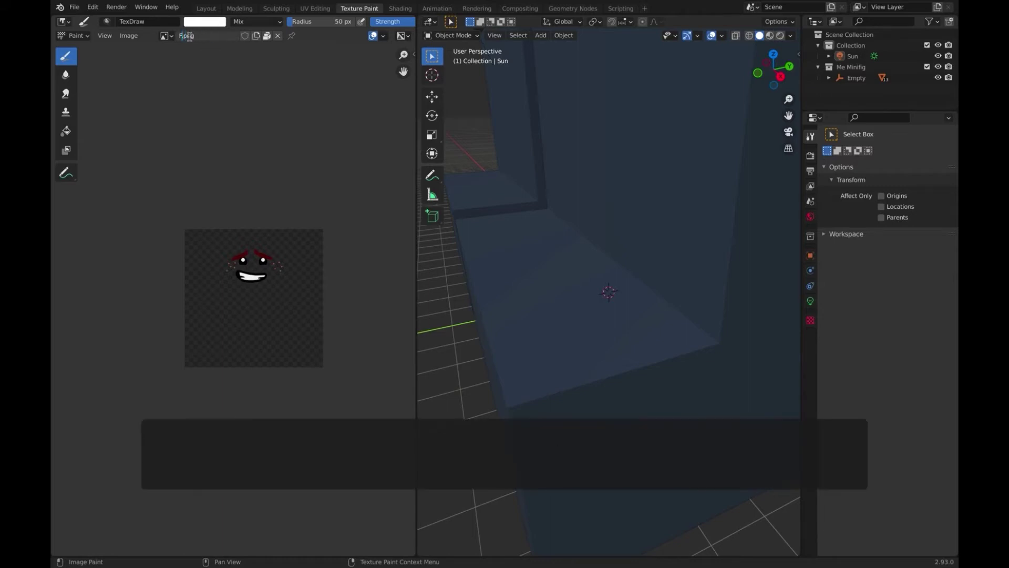
text(a)
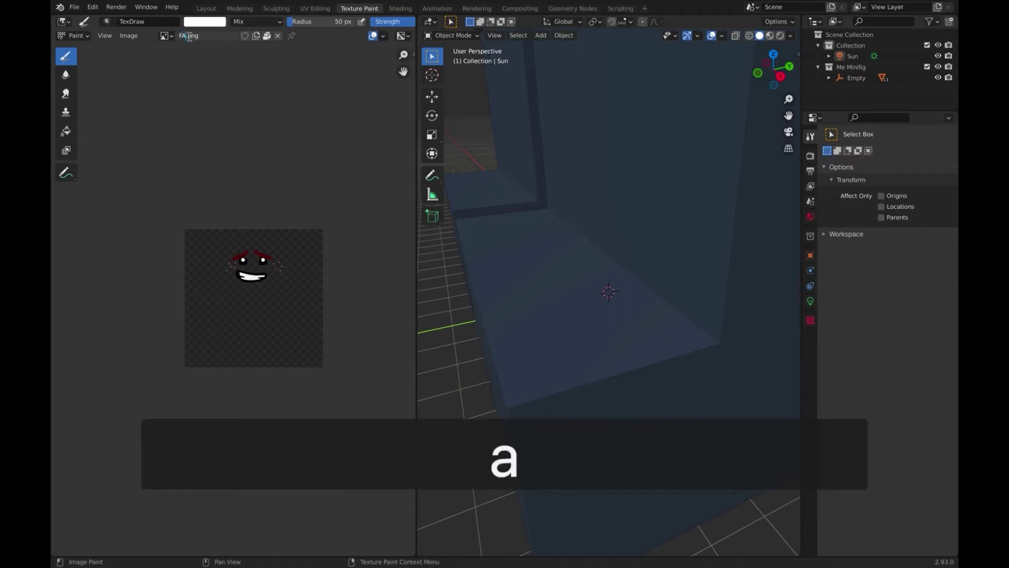
key(BackSpace)
key(BackSpace)
text(F)
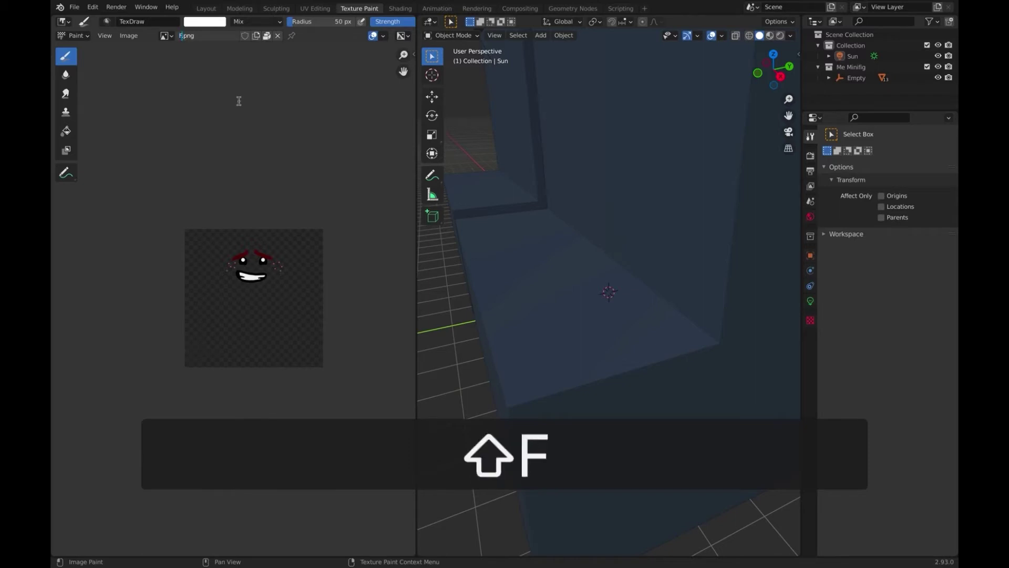
text(ace-She)
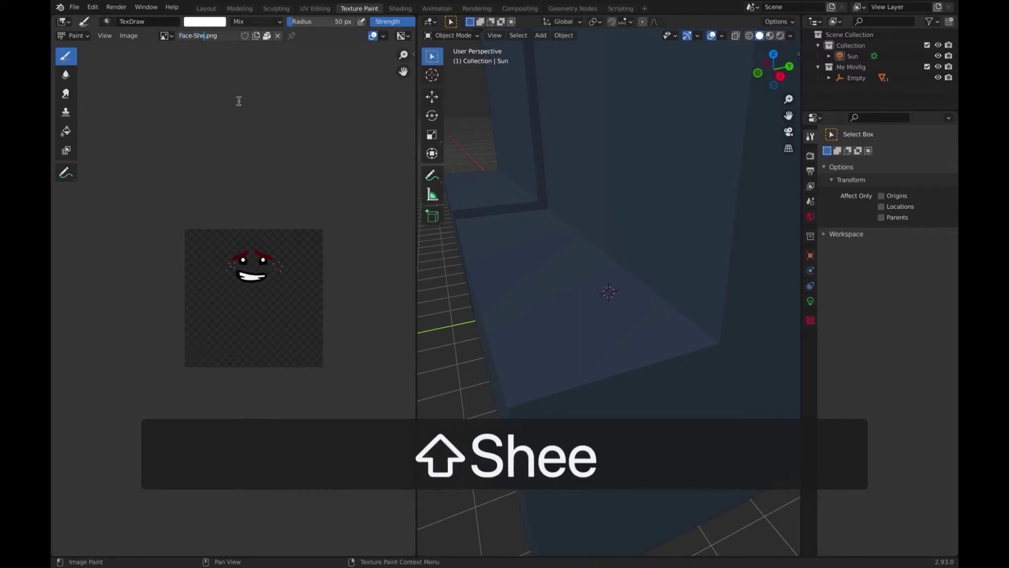
text(pish)
key(BackSpace)
key(BackSpace)
key(BackSpace)
key(BackSpace)
key(BackSpace)
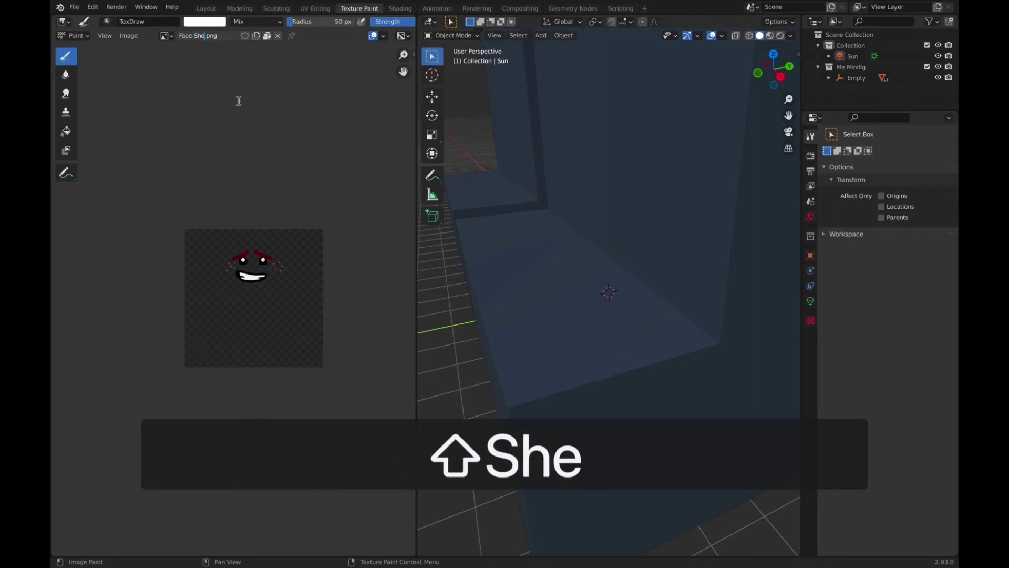
key(BackSpace)
key(BackSpace)
text(mile)
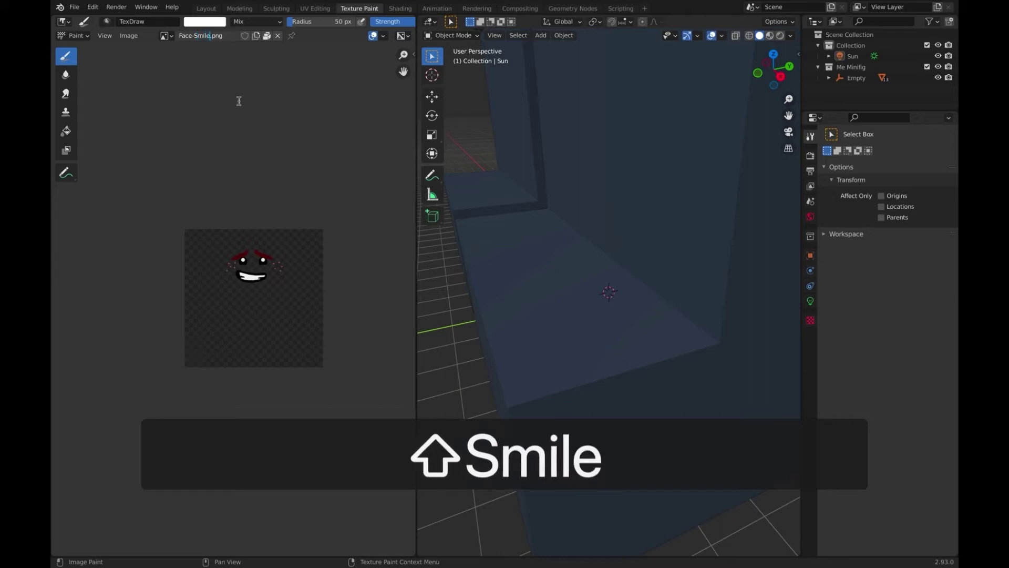
key(BackSpace)
key(BackSpace)
key(BackSpace)
key(BackSpace)
text(hee)
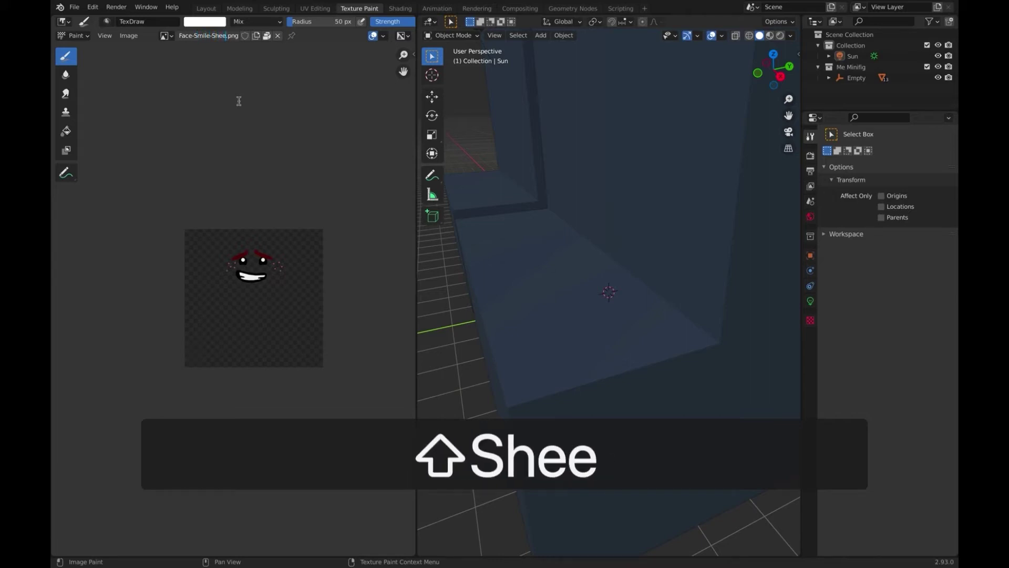
text(pisj)
key(BackSpace)
text(h)
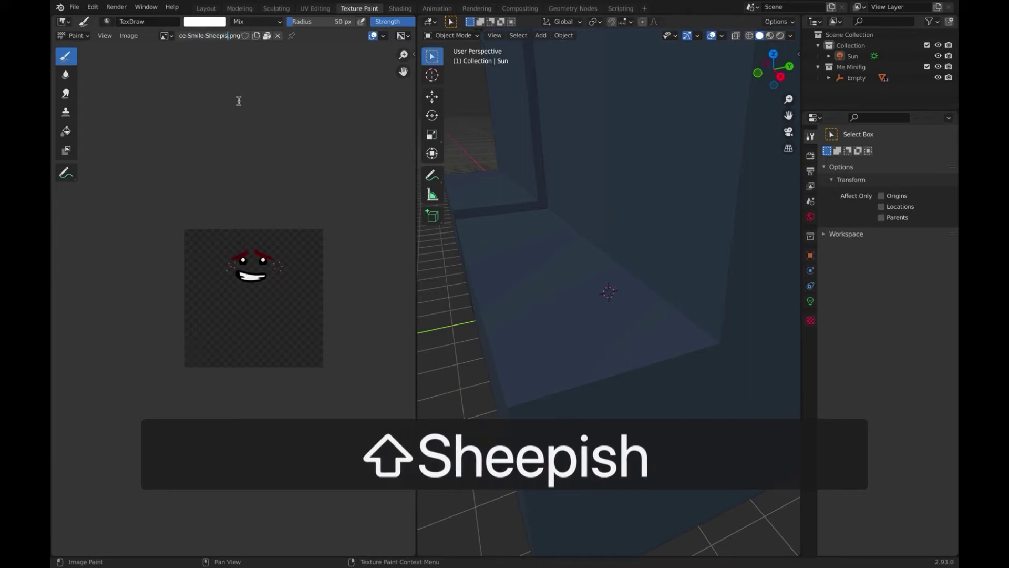
key(Return)
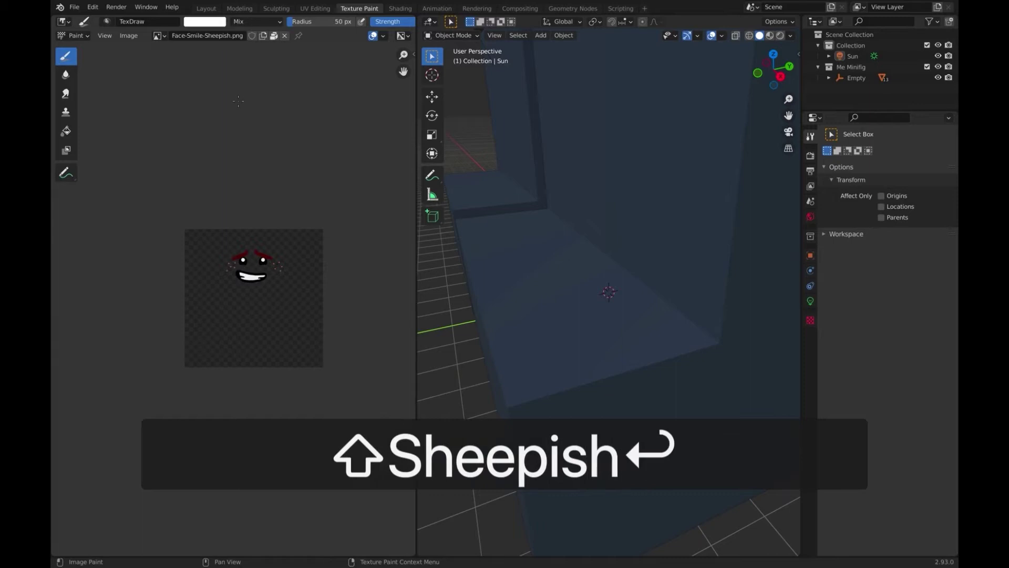
Step: Load the face texture 3626d789.png in the image editor and rename it Face-Smile-Closedmouth.png
click(164, 35)
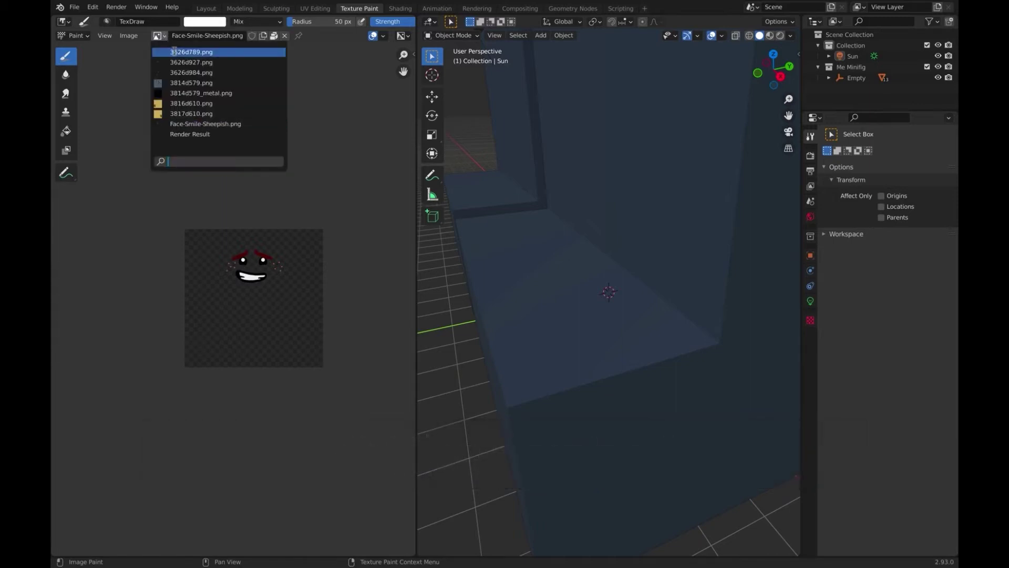
click(174, 52)
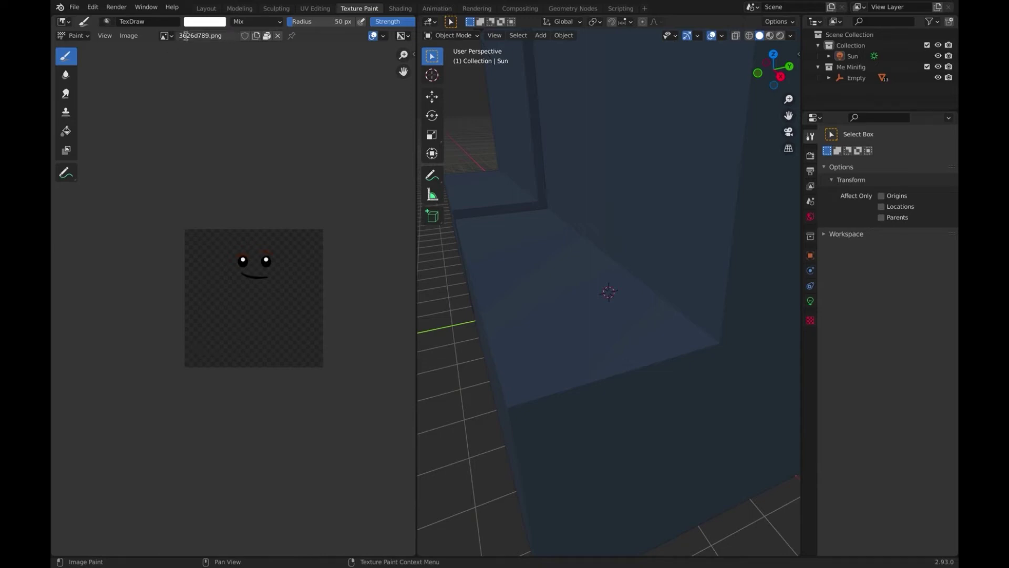
double_click(186, 35)
text(Face)
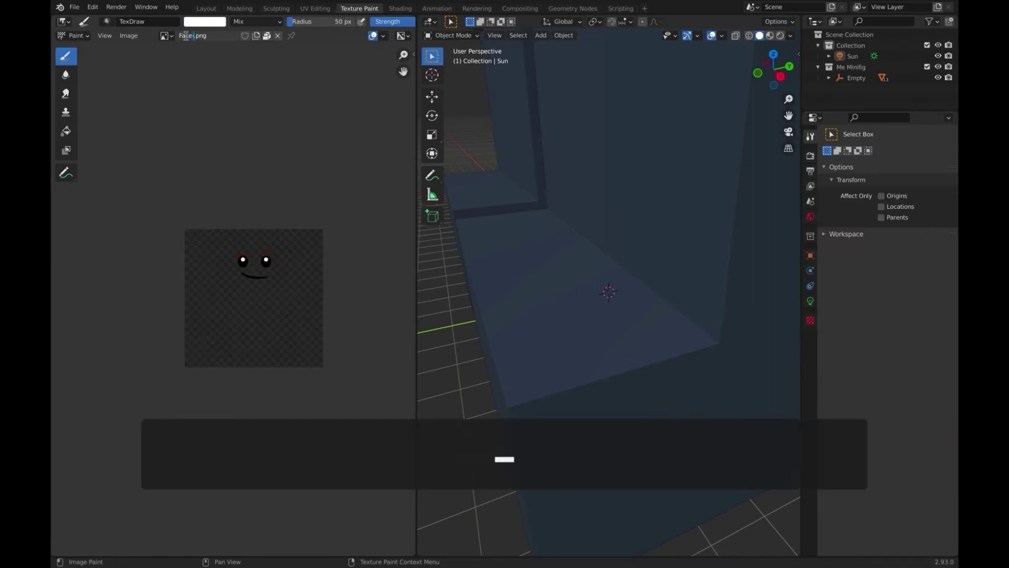
text(-)
text(Smile-)
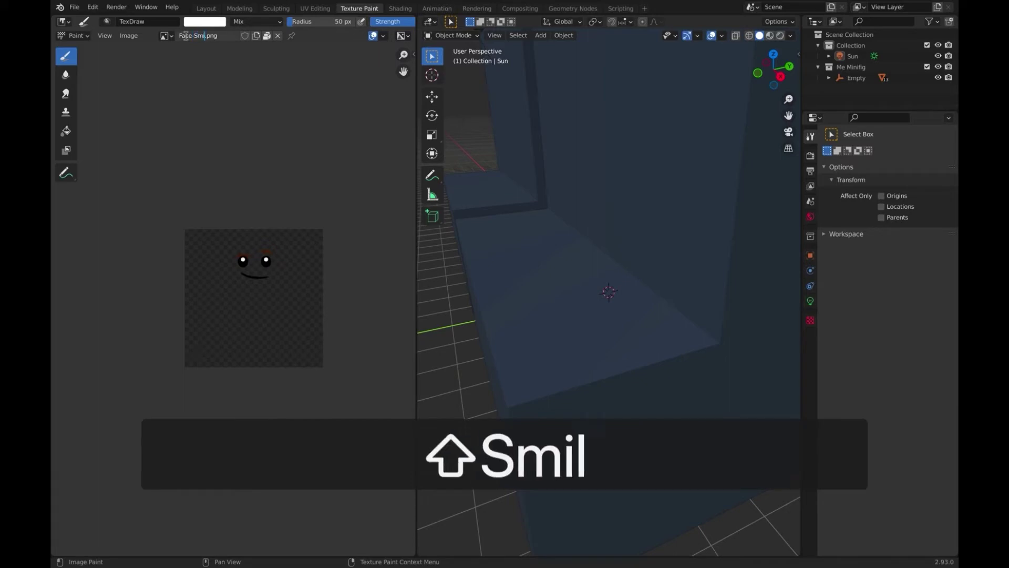
text(Closedm)
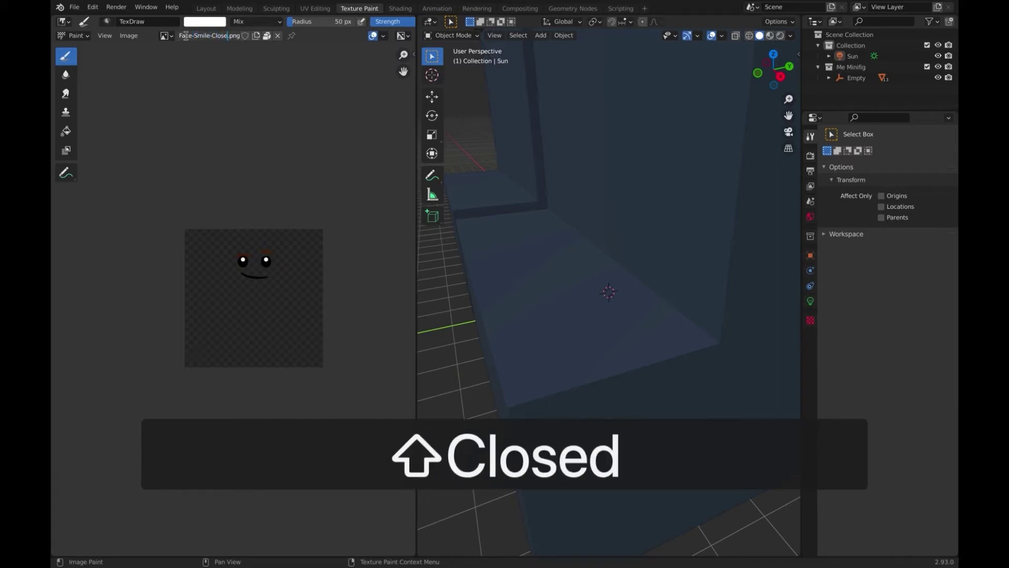
text(outh)
key(Return)
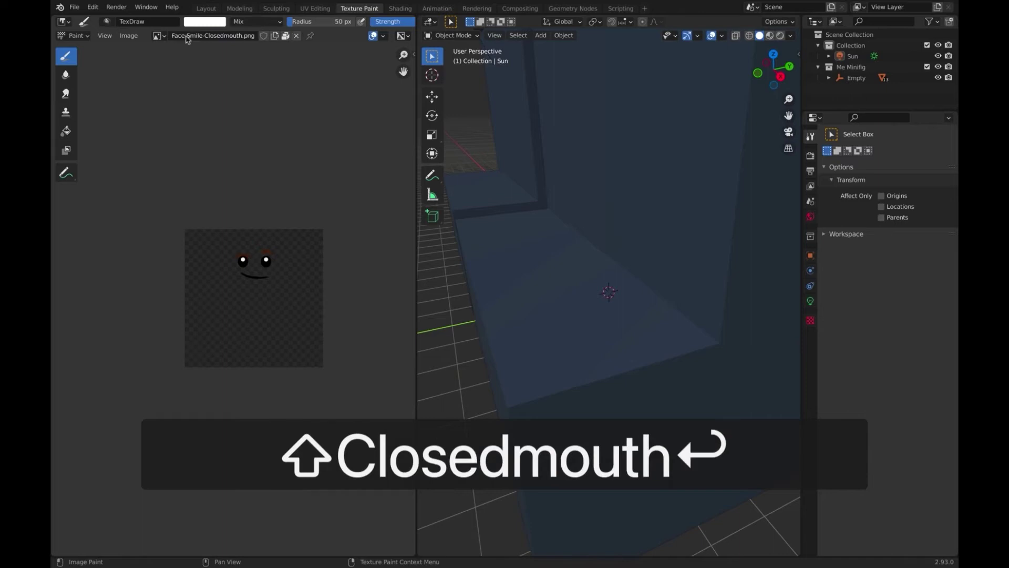
Step: Load the face texture 3626d927.png in the image editor and rename it Face-Smile.png
click(160, 37)
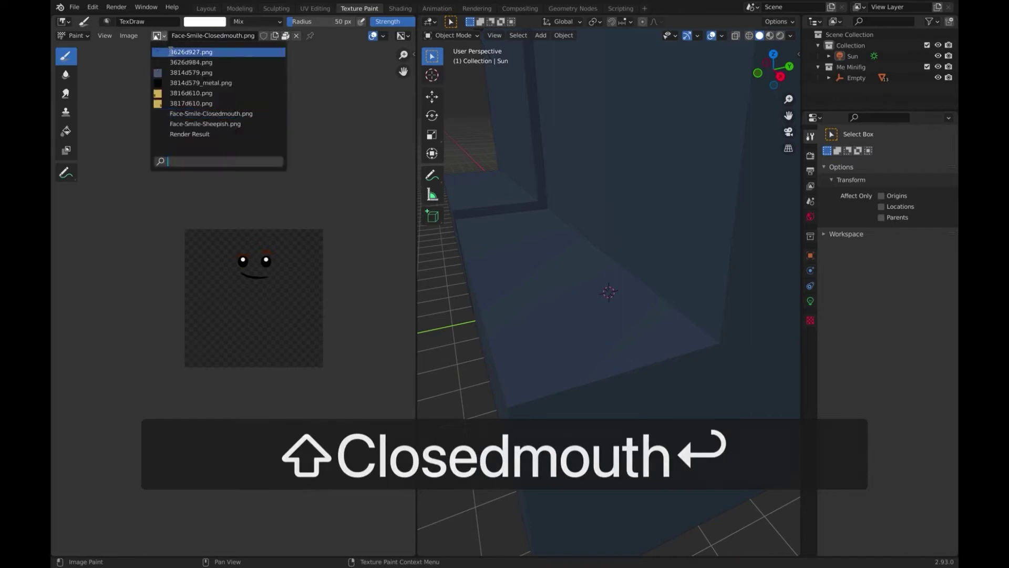
click(169, 47)
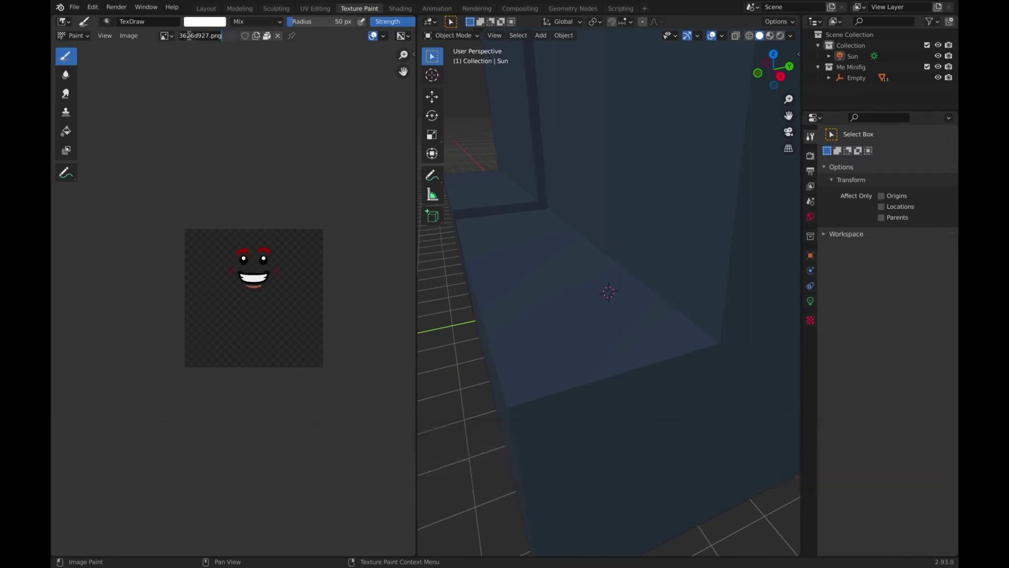
double_click(189, 36)
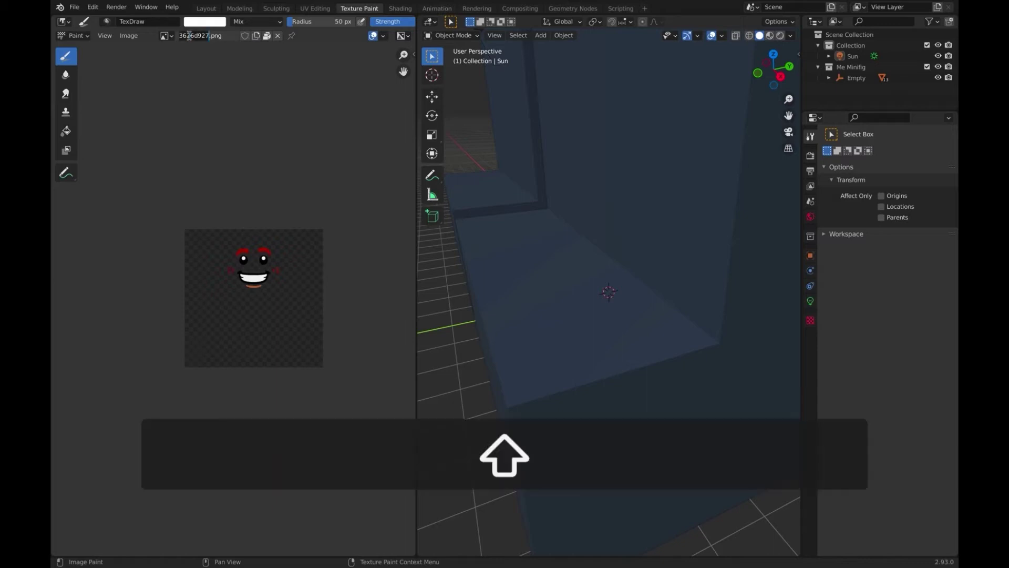
text(Face-Smile)
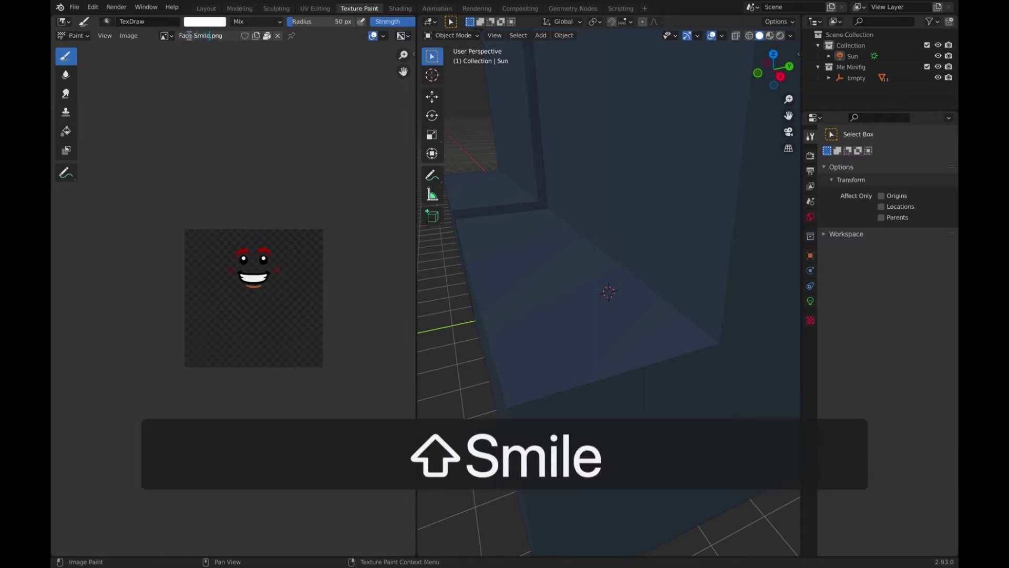
key(Return)
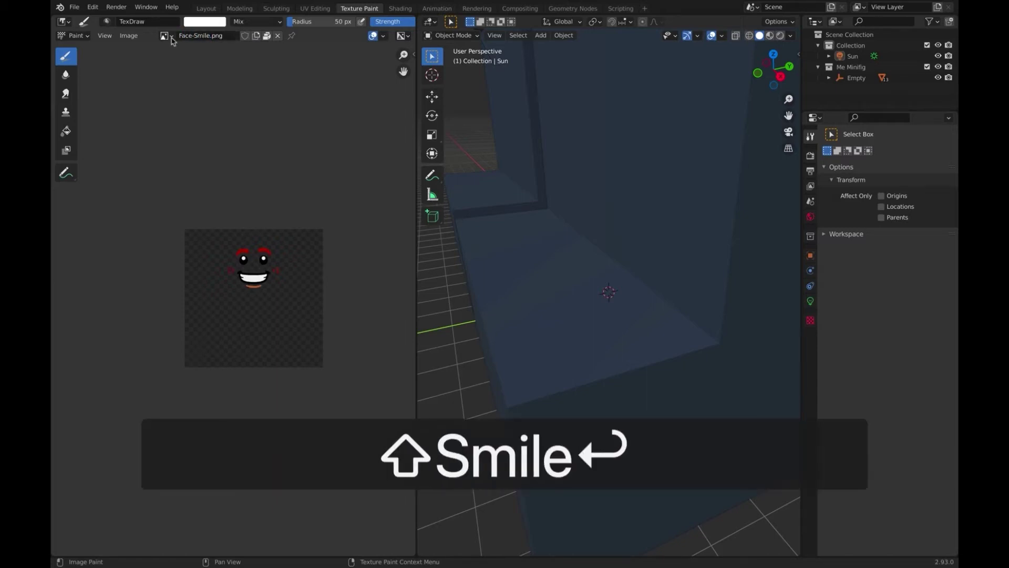
Step: Load the two-face texture 3626d984.png in the image editor and rename it Face-Combo-Talking-Angry.png
click(166, 36)
click(178, 52)
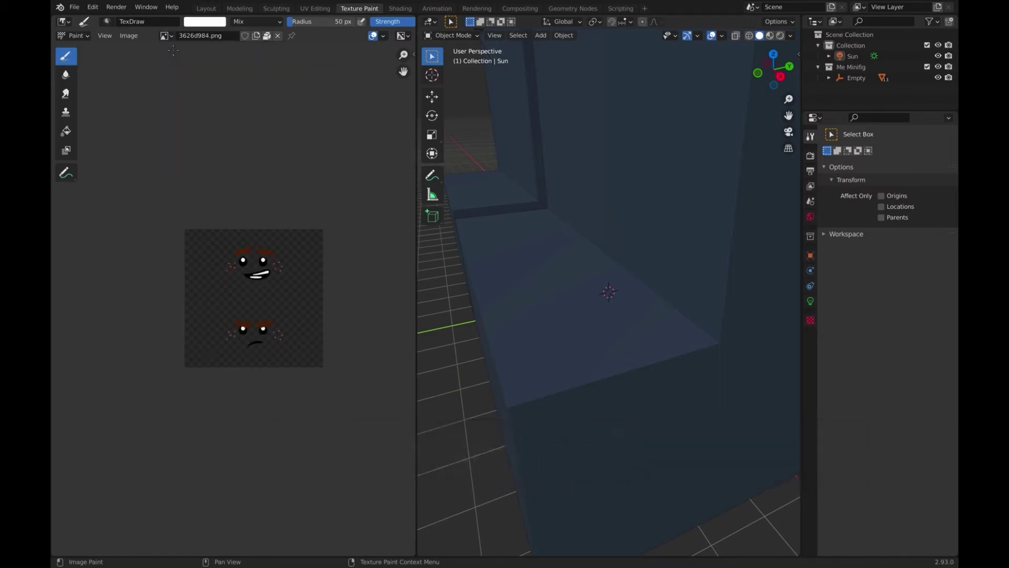
double_click(183, 37)
text(Face)
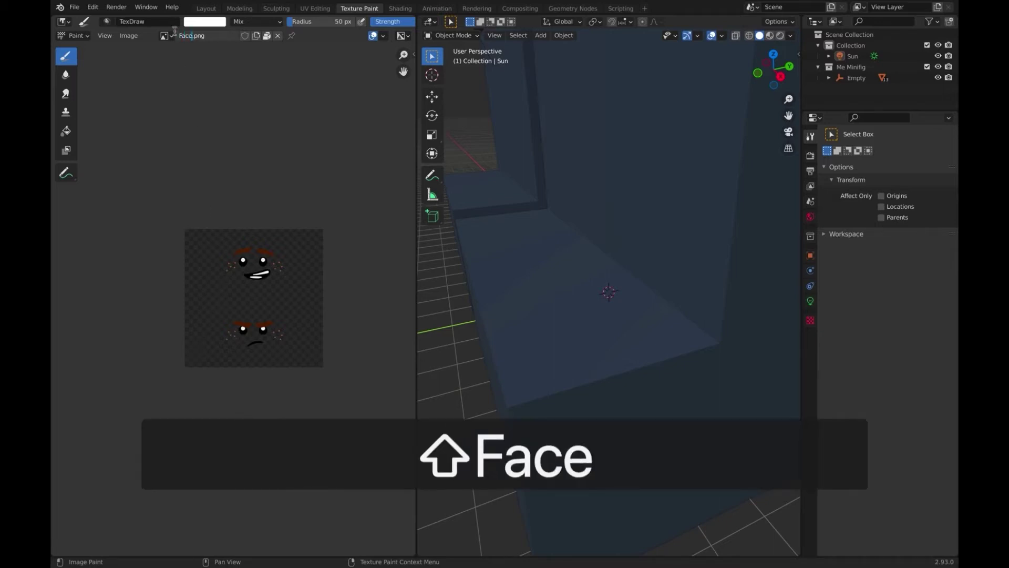
text(-Combo)
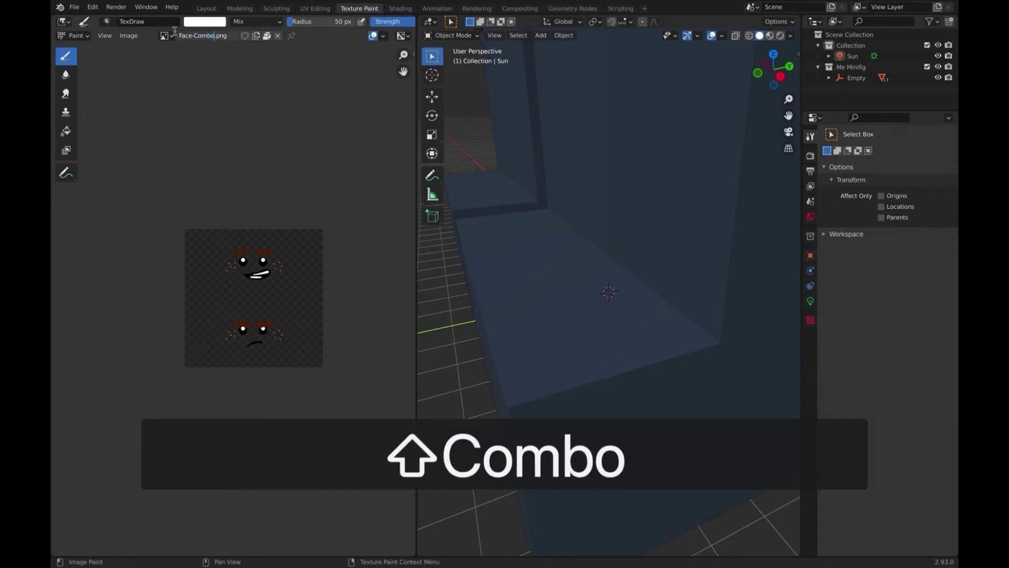
text(-Talking)
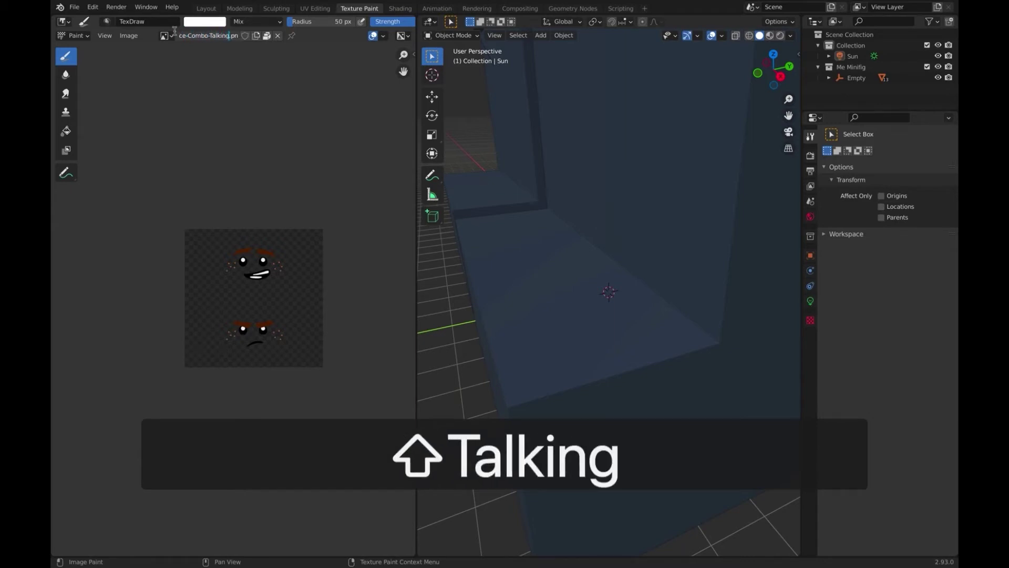
text(-Ang)
text(ry)
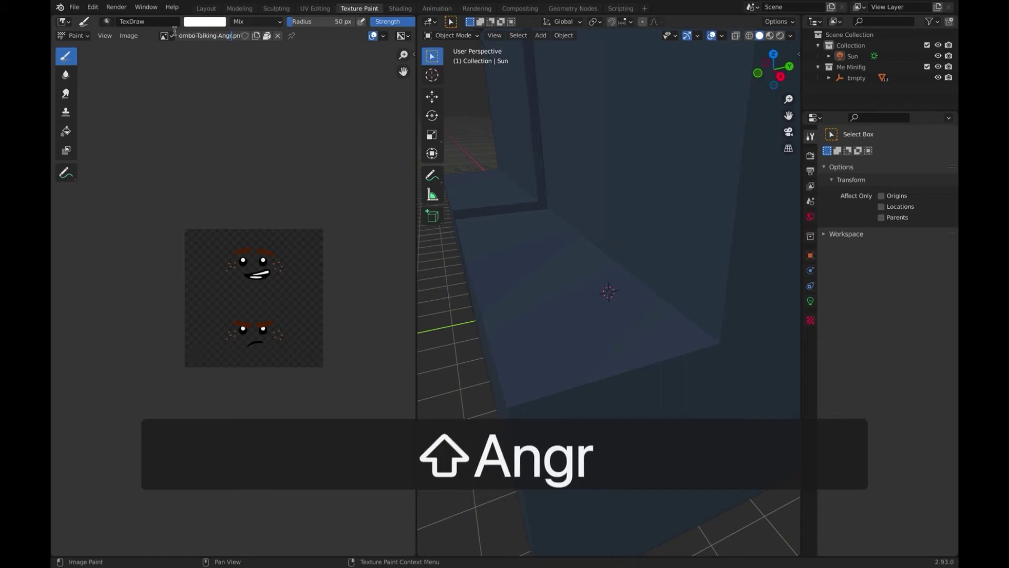
key(Return)
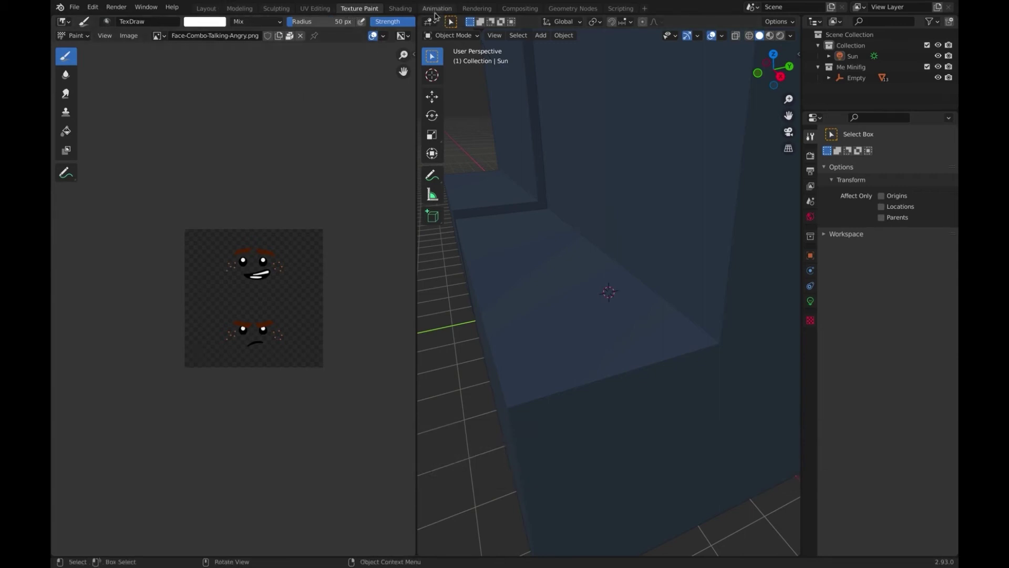
Step: Open the Shading workspace and select the minifigure's attached head, seen from the front beside the spare heads
click(401, 9)
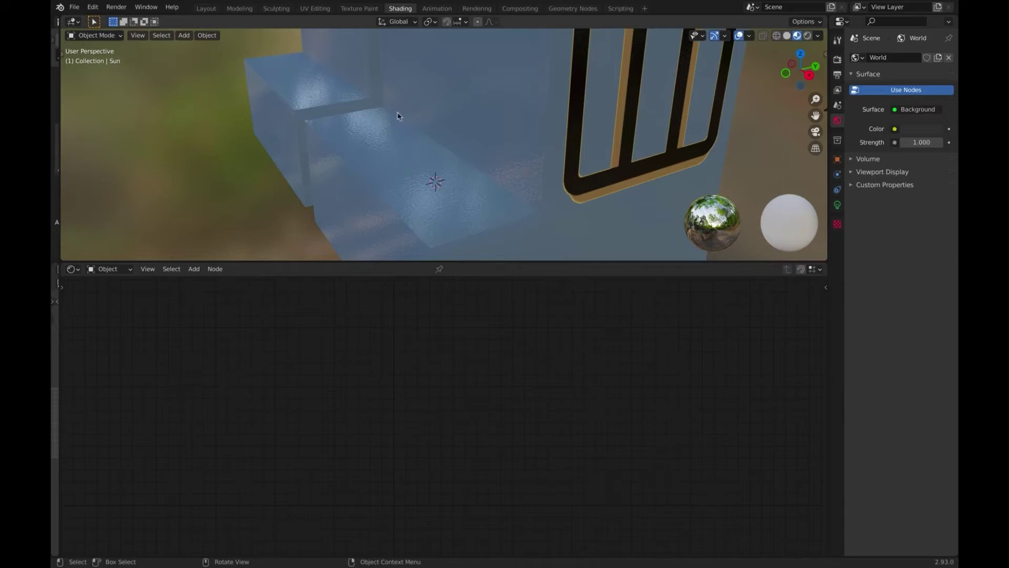
scroll(398, 116, down, 8)
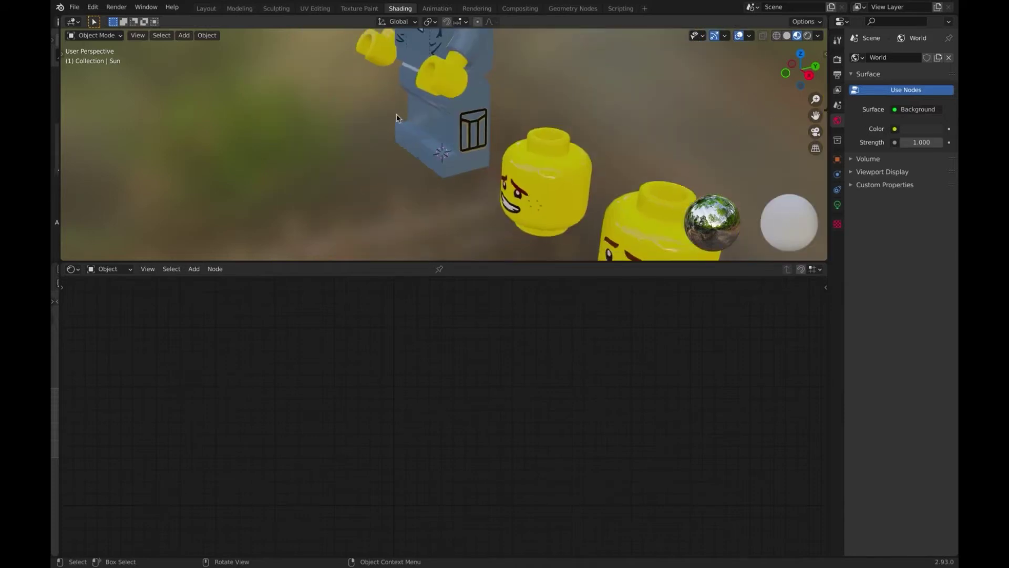
scroll(397, 117, down, 4)
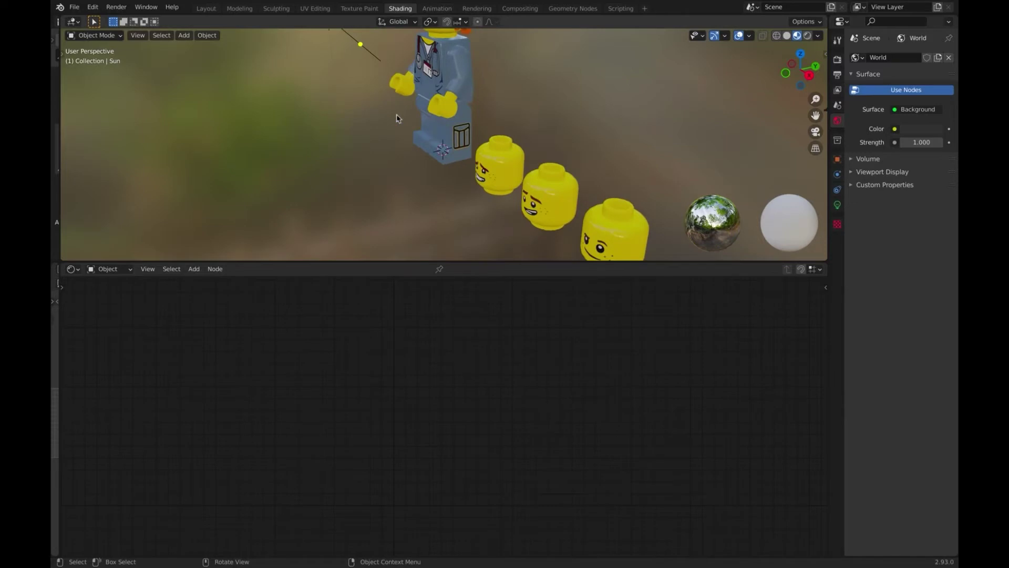
mouse_move(398, 117)
middle_down()
mouse_move(416, 113)
mouse_move(398, 117)
mouse_move(419, 94)
mouse_move(347, 188)
mouse_move(398, 118)
middle_up()
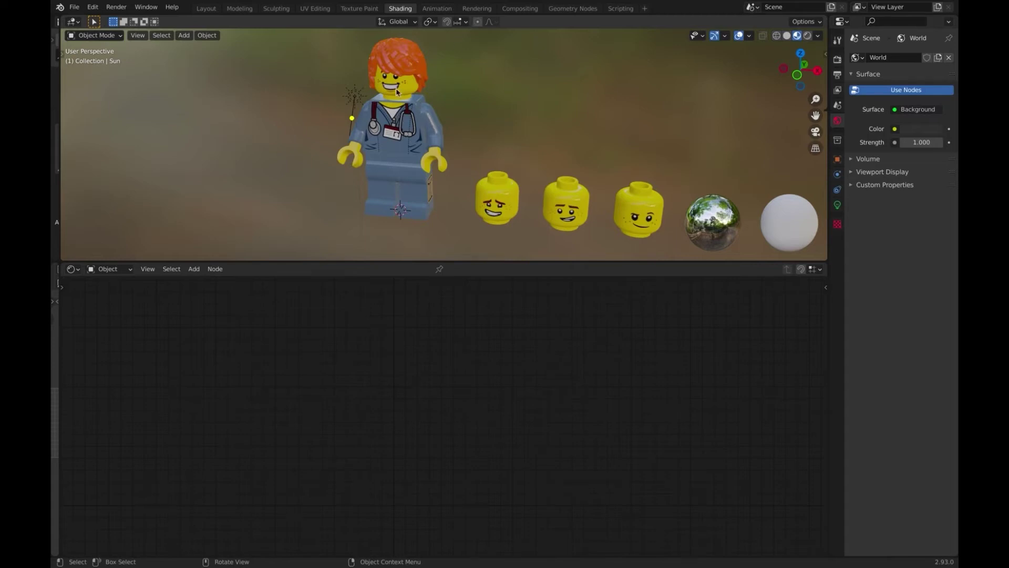
click(397, 91)
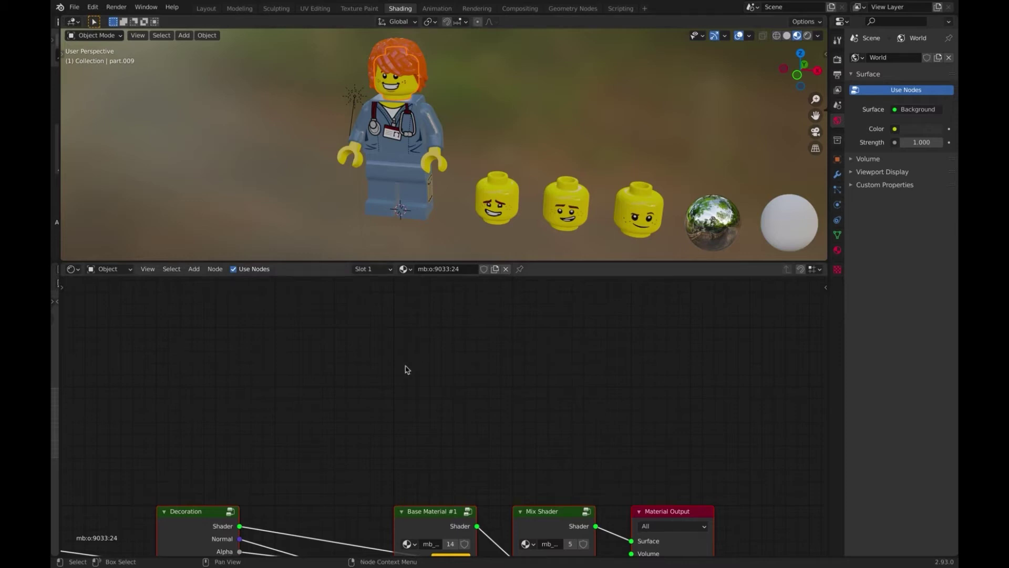
Step: Examine the head material's node graph, from the Scale and Normal nodes through Decoration and Base Material #1 to the Material Output
scroll(408, 369, down, 5)
scroll(407, 369, left, 4)
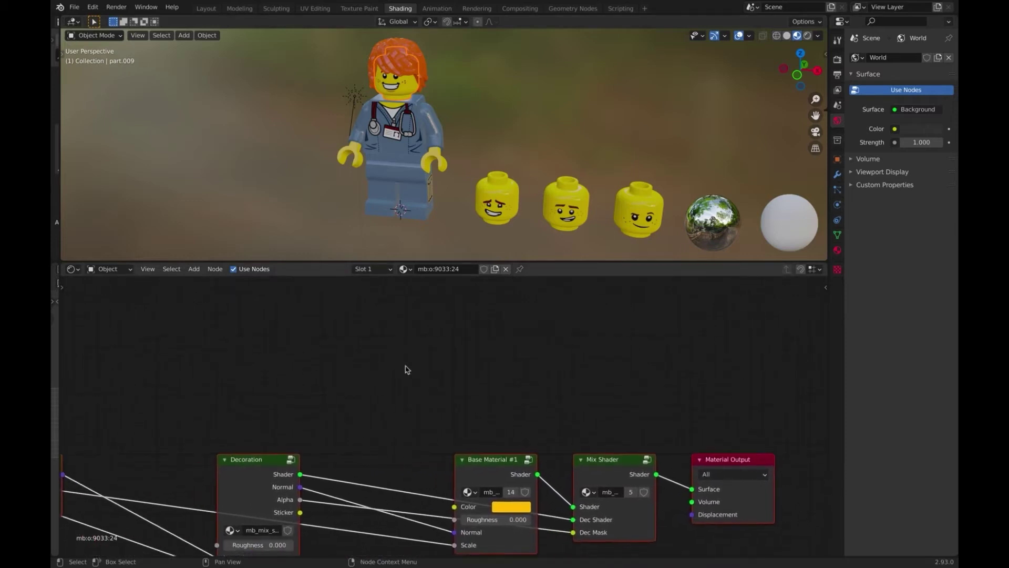
shift+scroll(408, 369, down, 2)
ctrl+scroll(407, 370, left, 8)
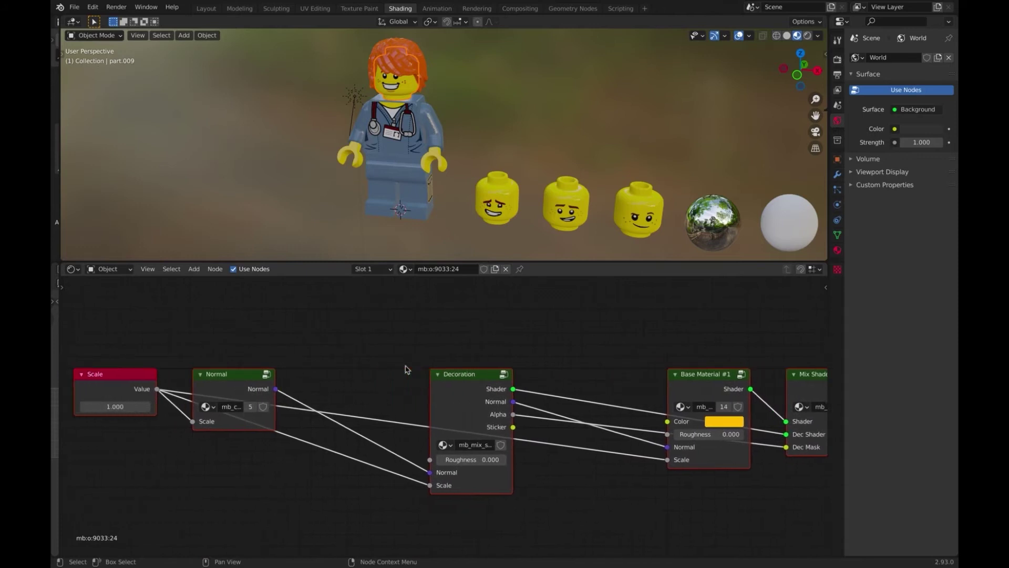
ctrl+scroll(408, 370, right, 8)
shift+scroll(408, 370, up, 2)
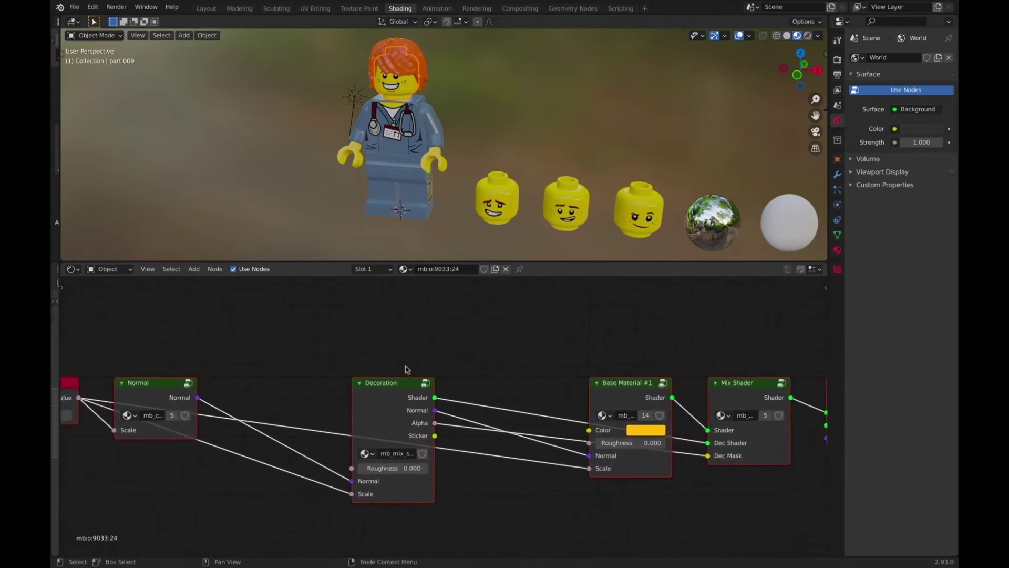
shift+scroll(408, 370, down, 4)
ctrl+scroll(408, 370, right, 3)
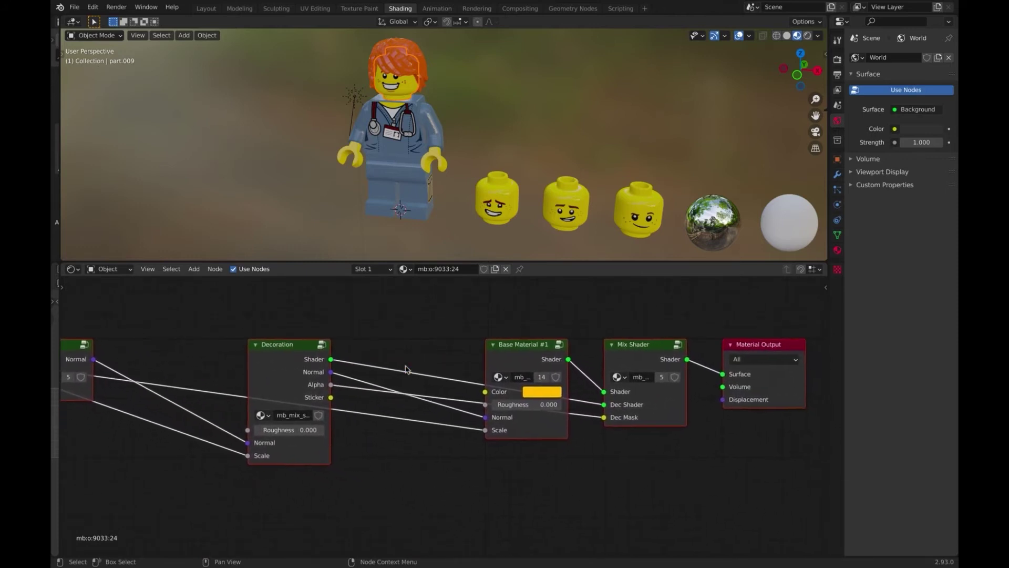
Step: Move the Scale node below the Normal node so its links no longer run across the other nodes
ctrl+scroll(407, 370, left, 2)
ctrl+scroll(406, 369, left, 2)
shift+scroll(405, 370, down, 1)
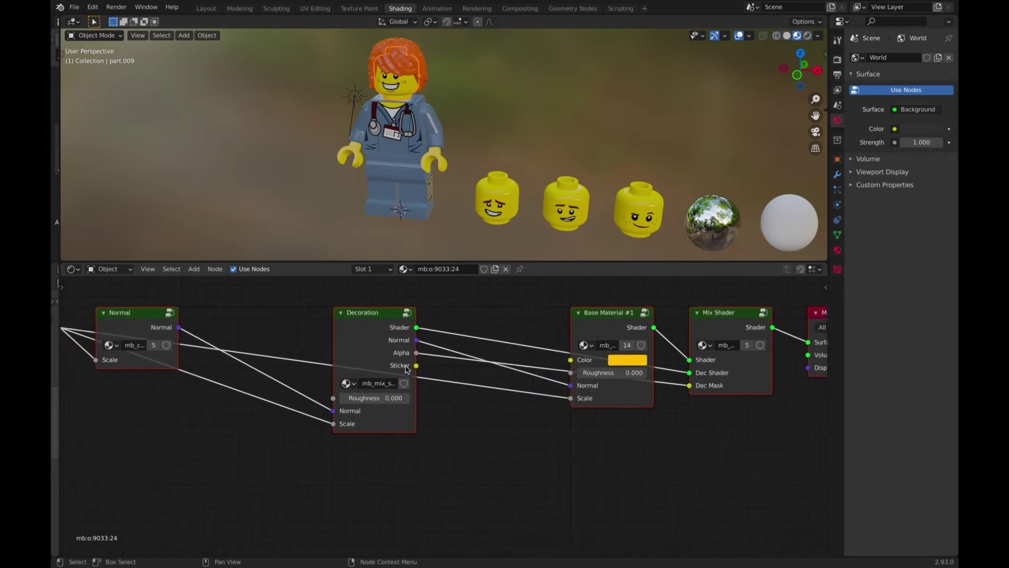
shift+scroll(406, 370, up, 3)
ctrl+scroll(405, 370, right, 1)
ctrl+scroll(406, 369, left, 1)
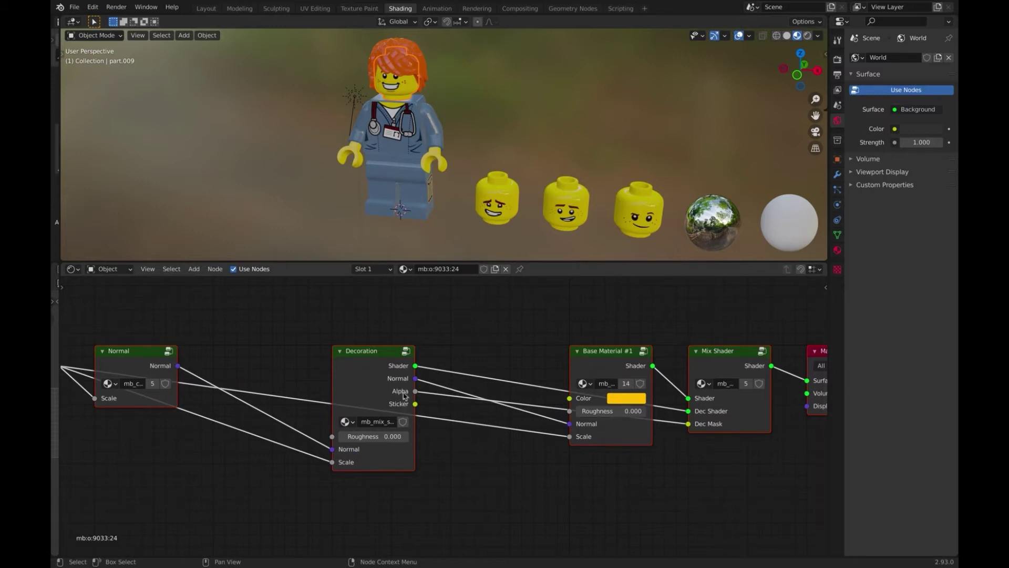
ctrl+scroll(219, 401, left, 8)
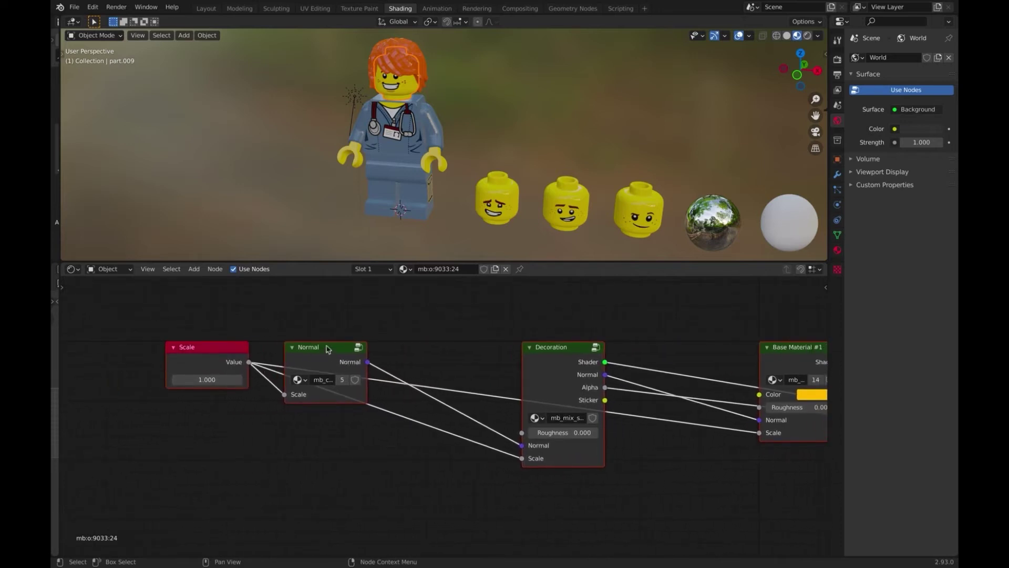
drag(194, 349, 244, 520)
click(206, 473)
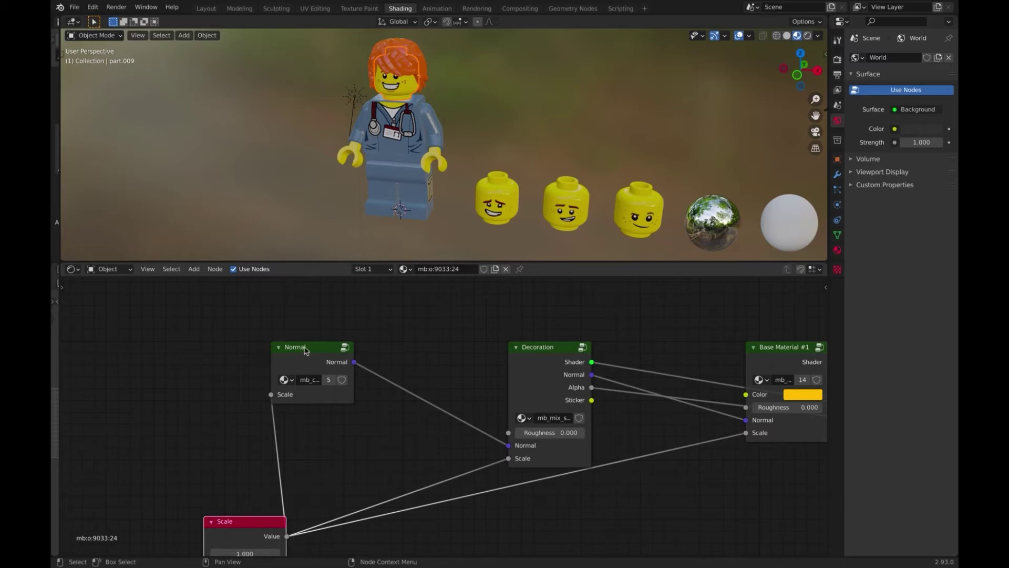
Step: Open the head material's Decoration node group for editing
click(542, 352)
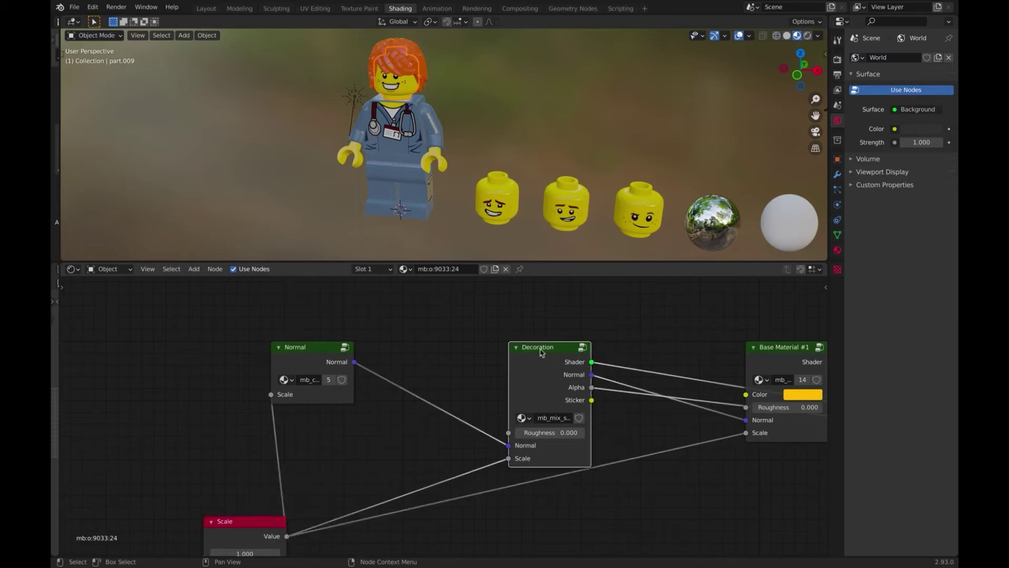
scroll(541, 352, right, 5)
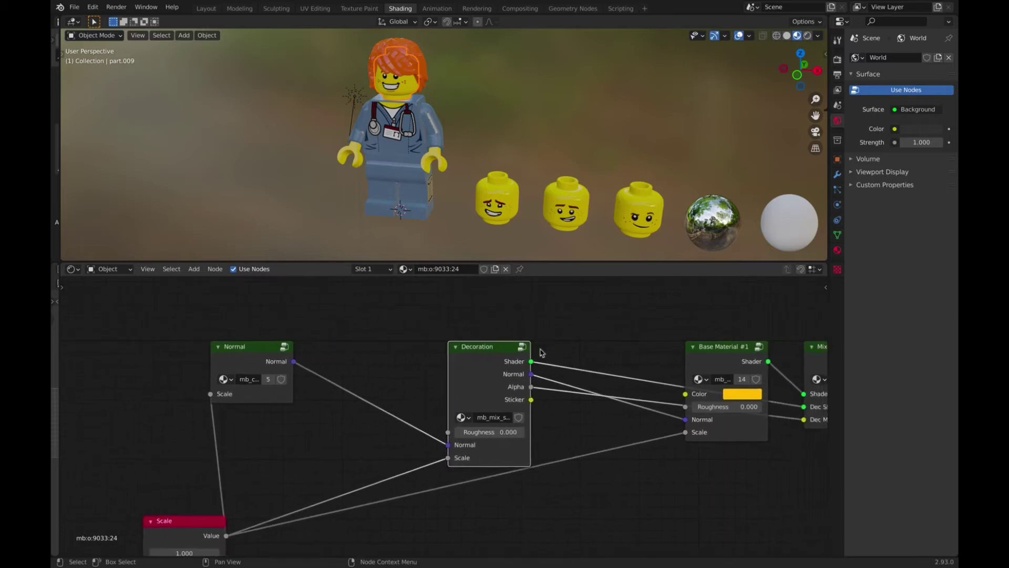
shift+scroll(541, 352, down, 2)
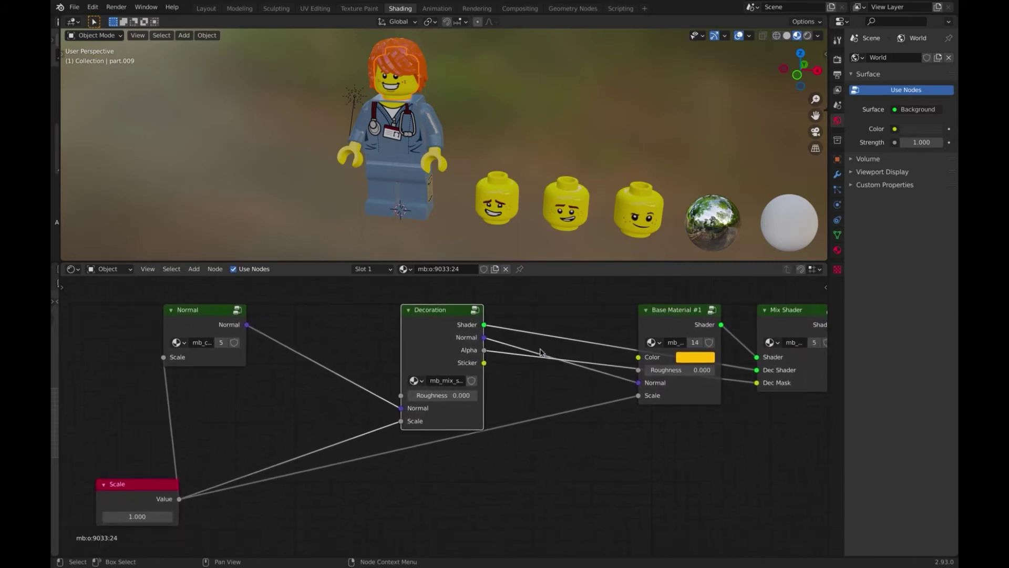
right_click(441, 317)
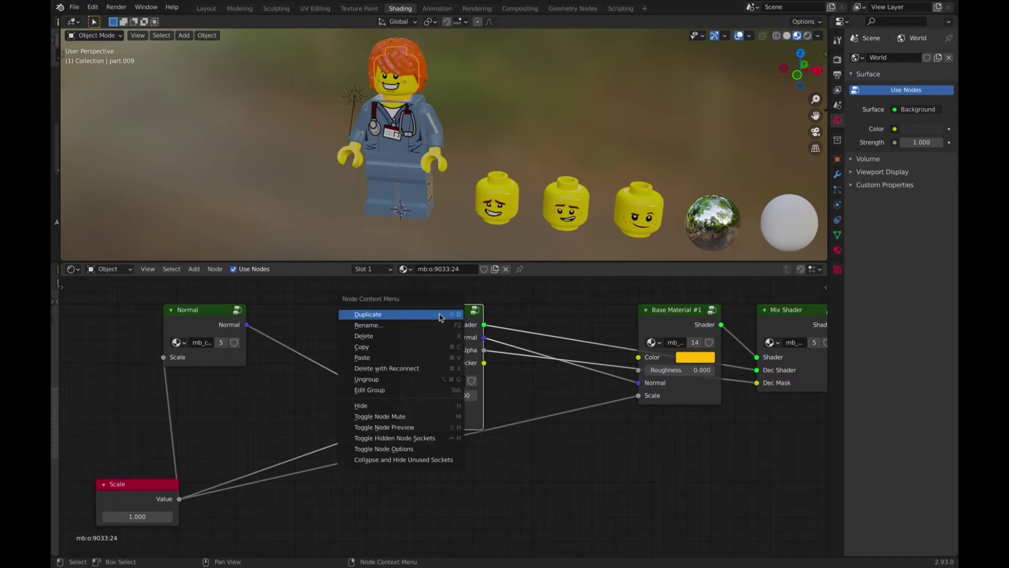
click(415, 390)
mouse_move(415, 390)
middle_down()
mouse_move(411, 352)
mouse_move(384, 304)
mouse_move(416, 394)
middle_up()
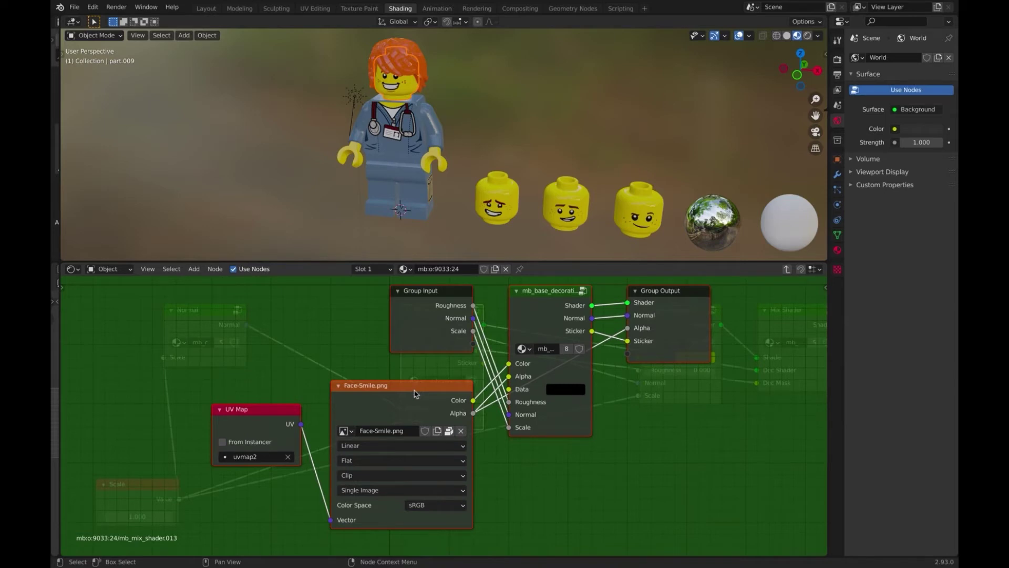
Step: Switch to the web browser and view the YouTube page "3 Simple ways to Animate Face Textures [In Blender]"
key(ctrl+Left)
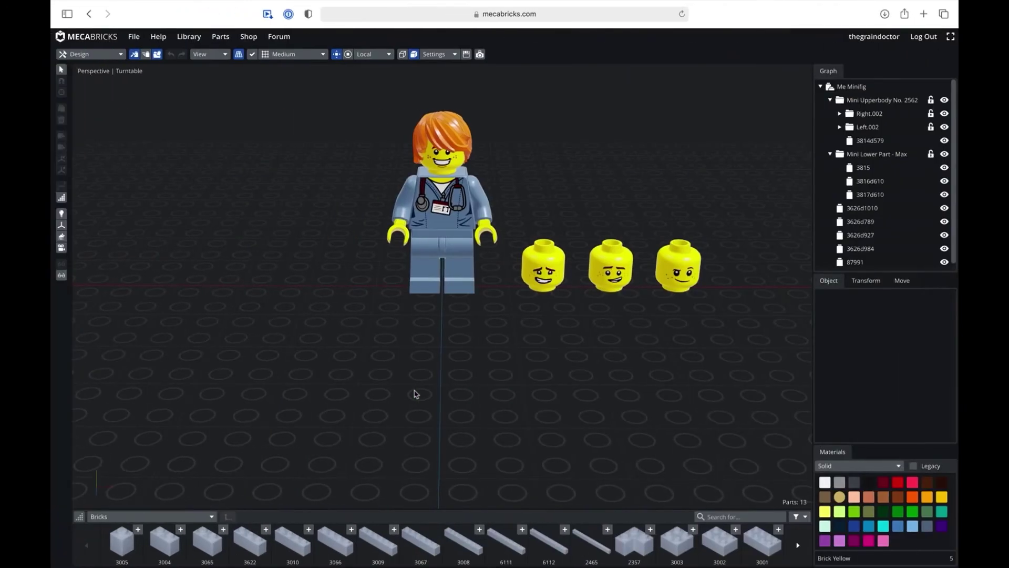
key(ctrl+Left)
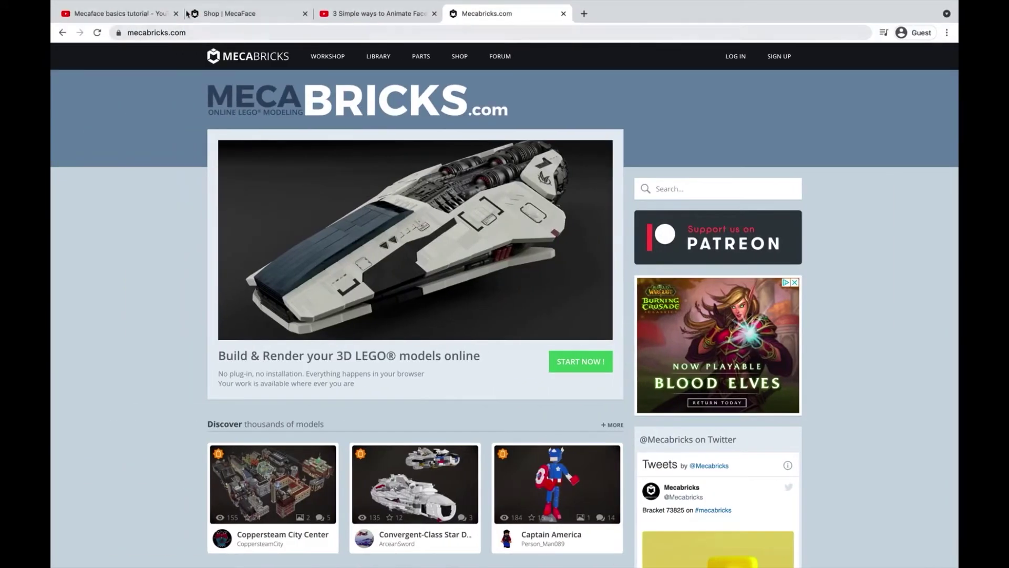
click(350, 19)
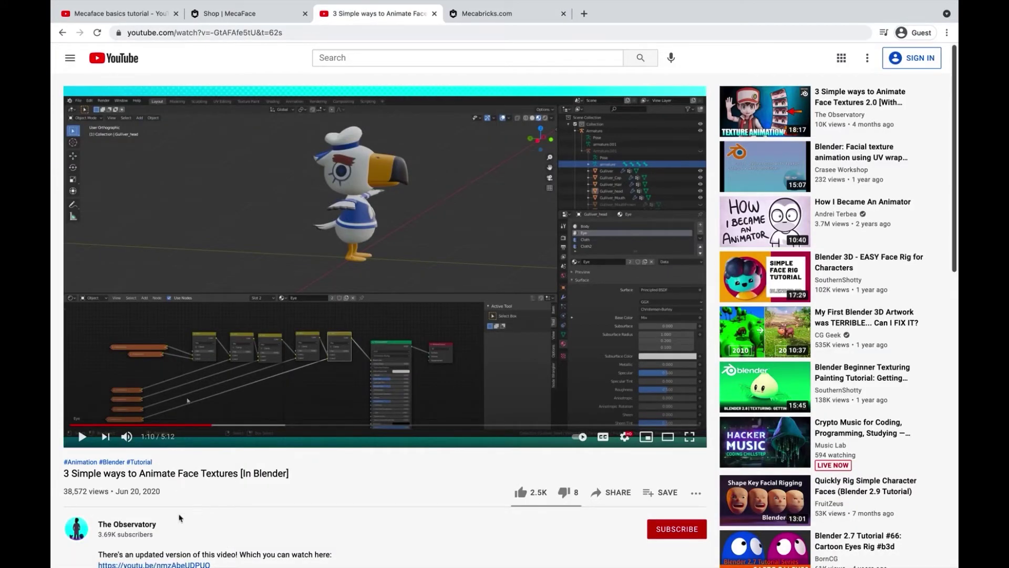
scroll(173, 516, down, 1)
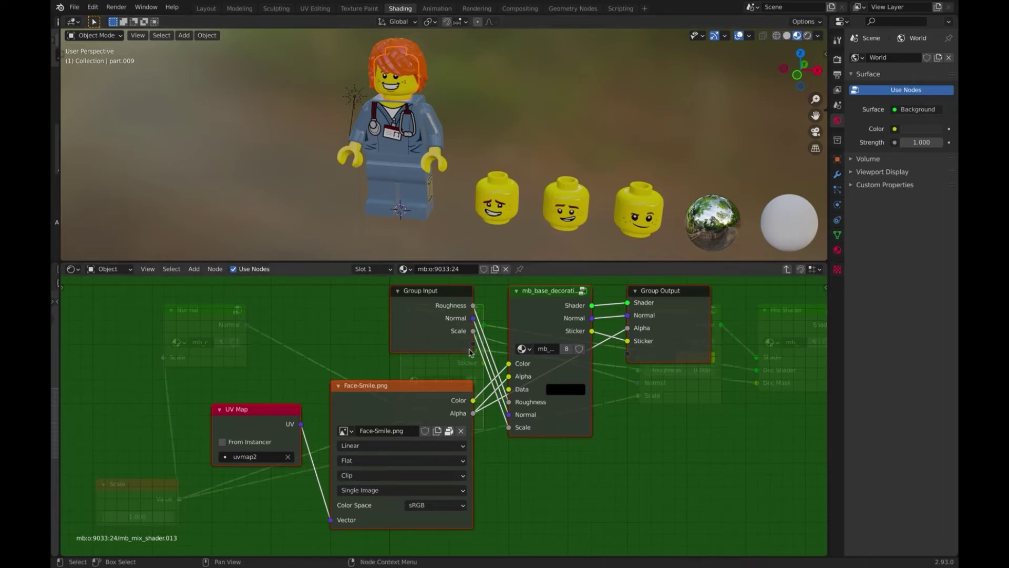
Step: Duplicate the Face-Smile.png image texture node inside the Decoration group and place the copy directly below the original
scroll(471, 352, down, 3)
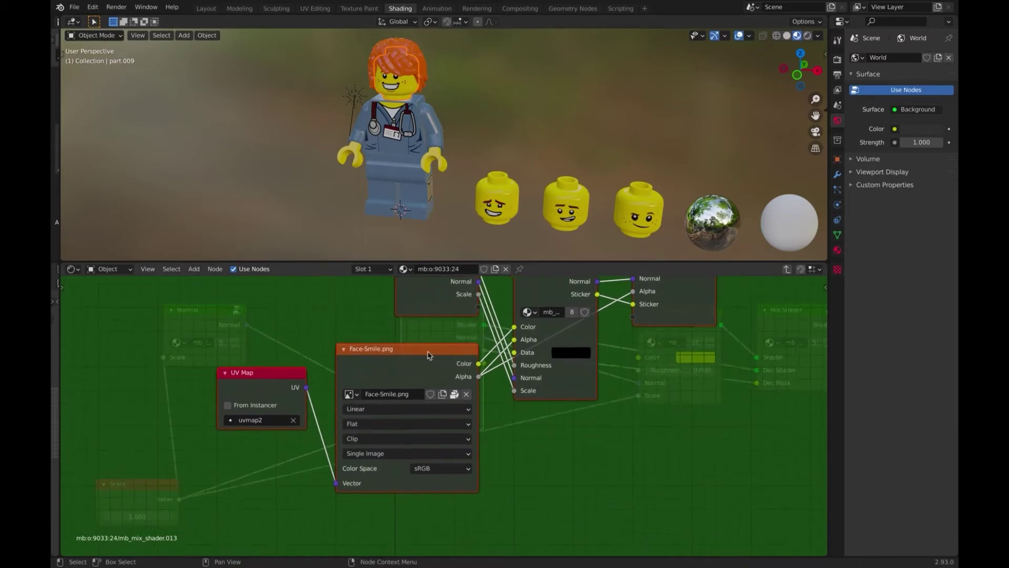
click(426, 355)
scroll(426, 355, down, 3)
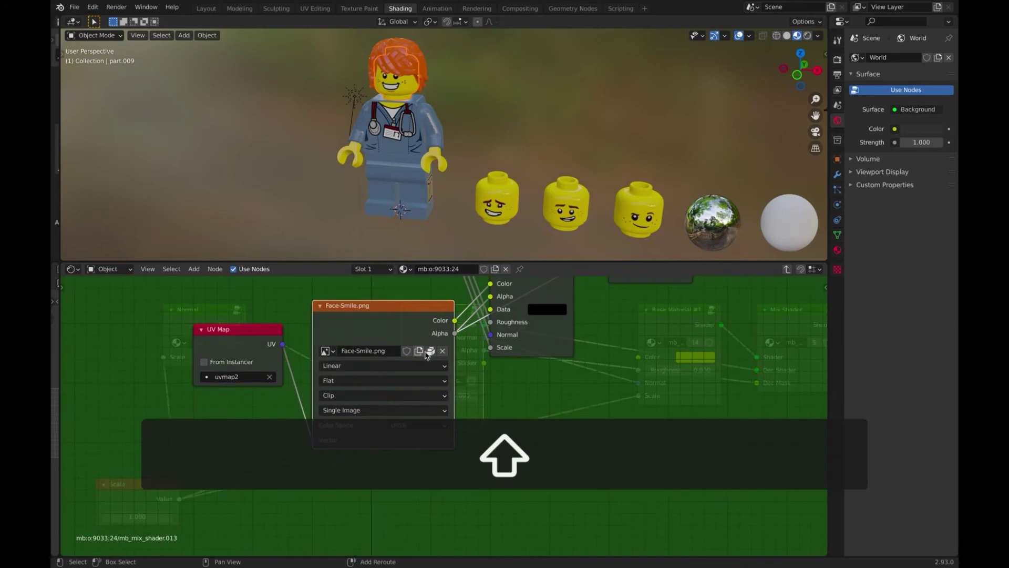
scroll(426, 355, down, 2)
scroll(426, 356, down, 3)
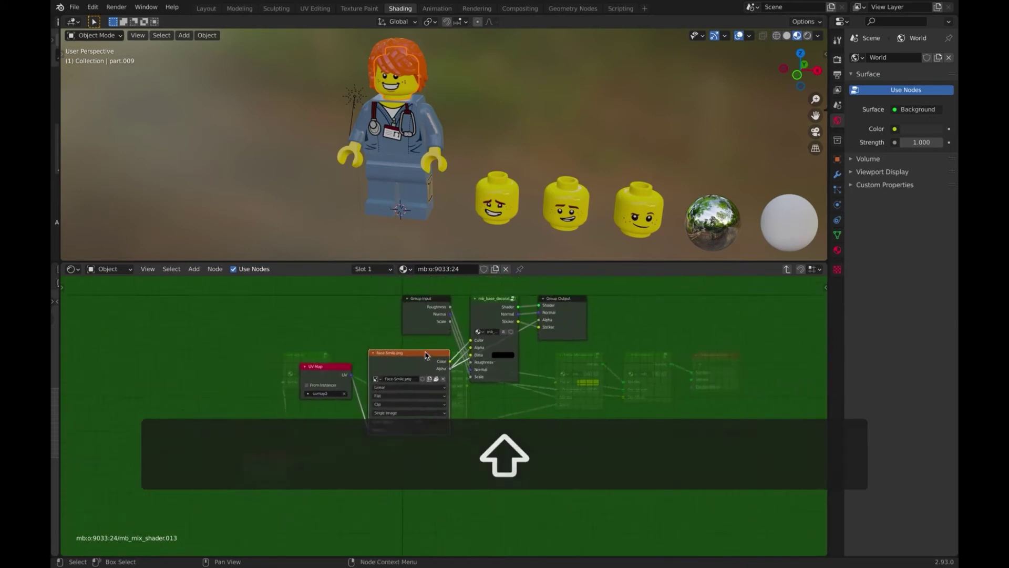
scroll(426, 356, down, 2)
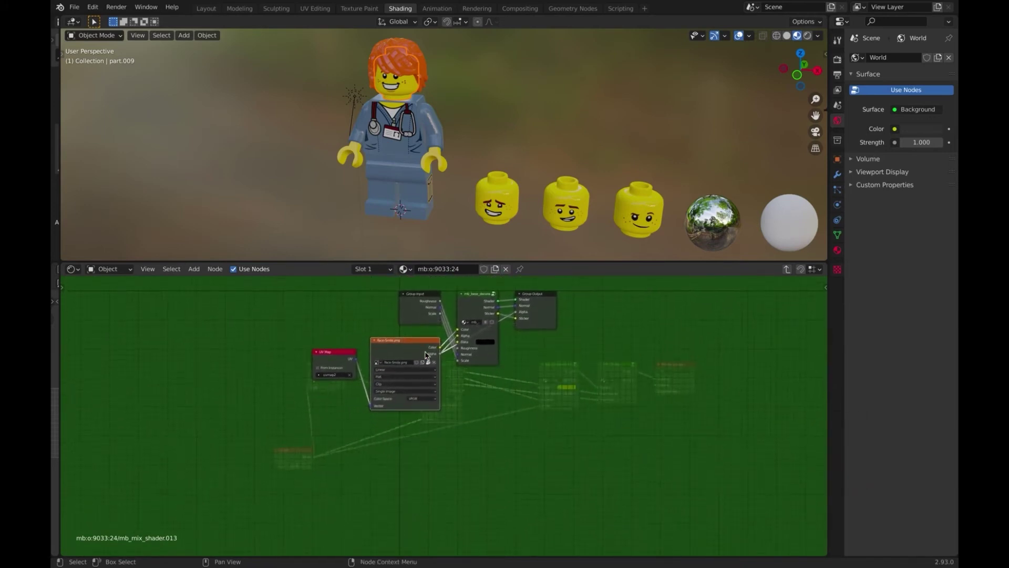
key(shift+d)
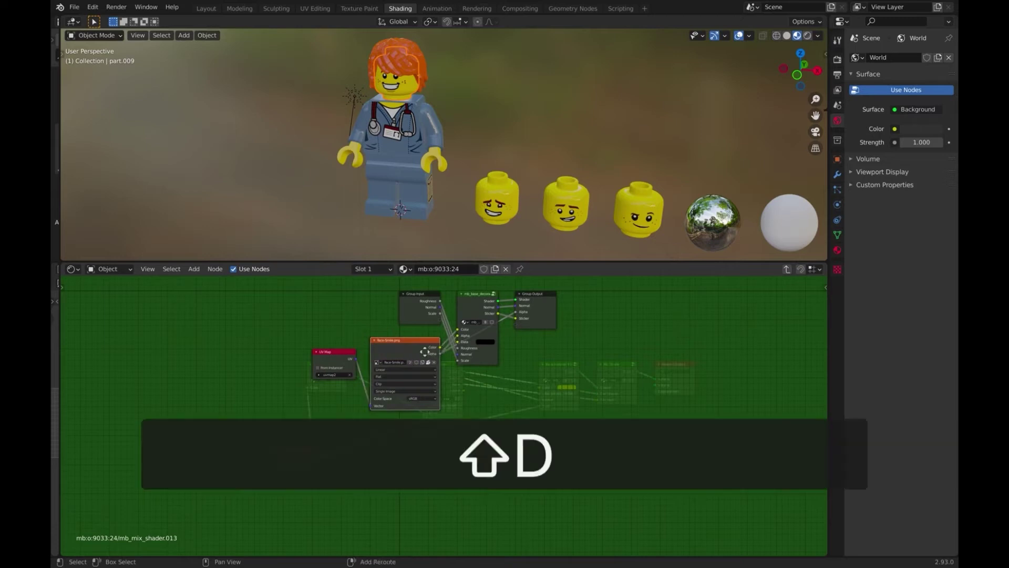
click(424, 466)
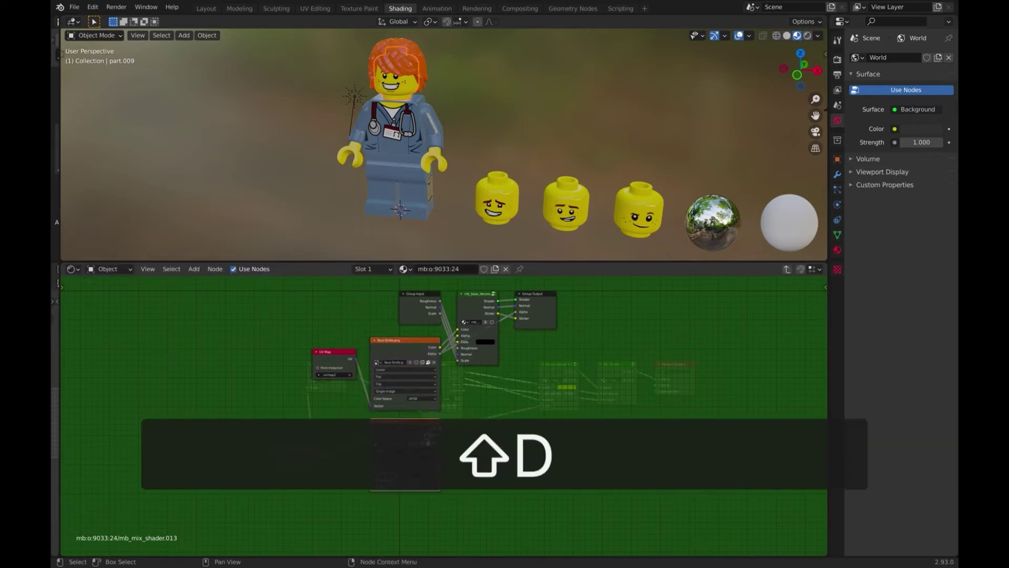
Step: Make two more copies of the Face-Smile.png texture node, stacked one below the other under the first copy
shift+scroll(427, 436, down, 2)
shift+scroll(426, 436, down, 2)
key(shift+d)
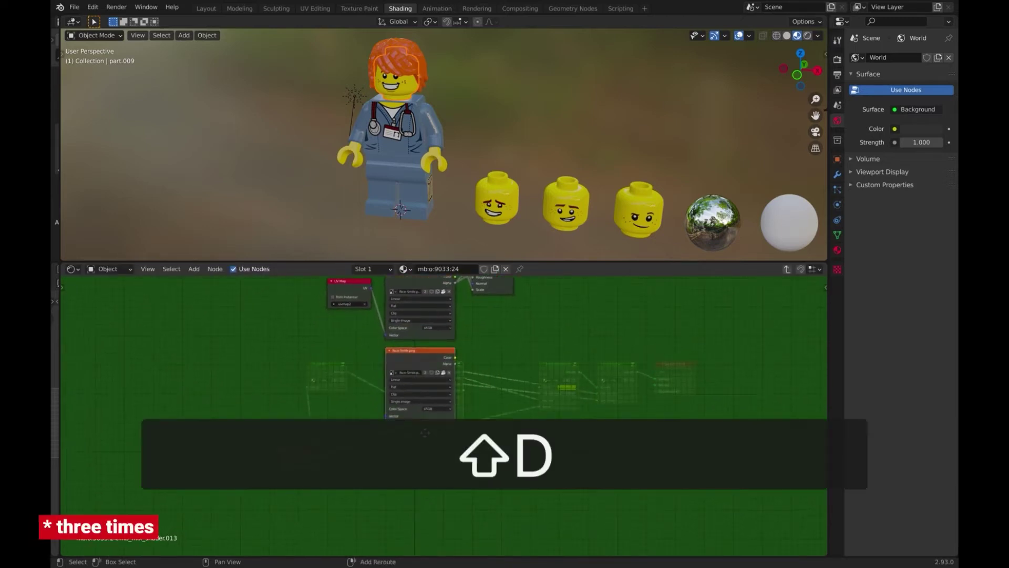
click(427, 510)
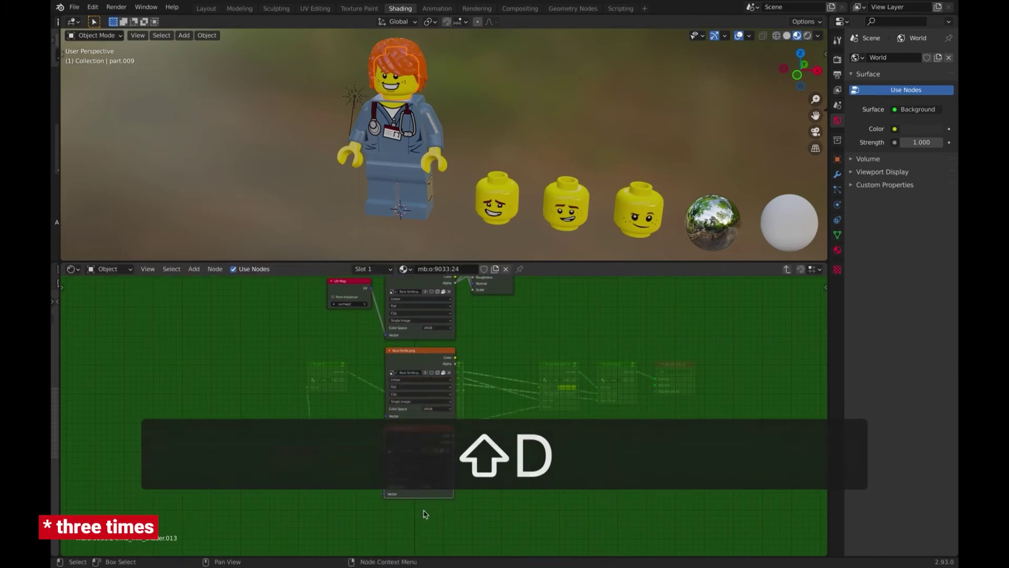
shift+scroll(426, 513, down, 3)
key(shift+d)
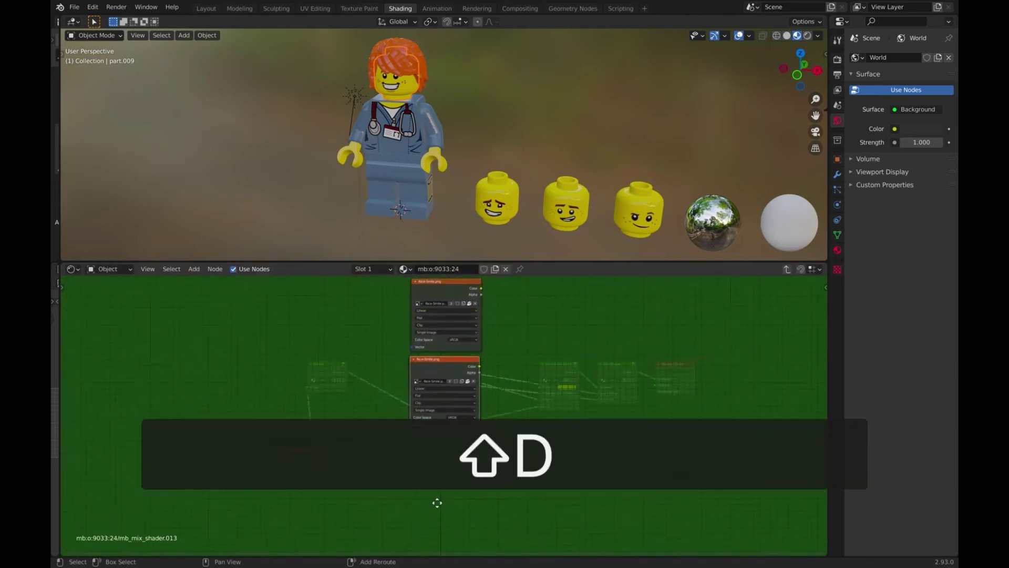
click(441, 310)
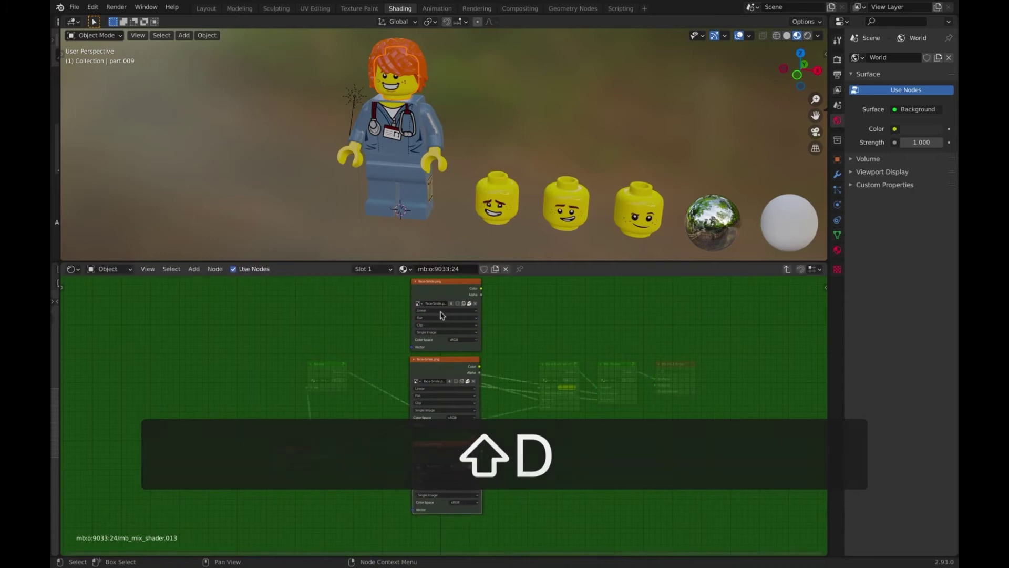
Step: Assign Face-Smile-Sheepish.png to the first copied texture node and Face-Smile-Closedmouth.png to the second
scroll(443, 305, up, 3)
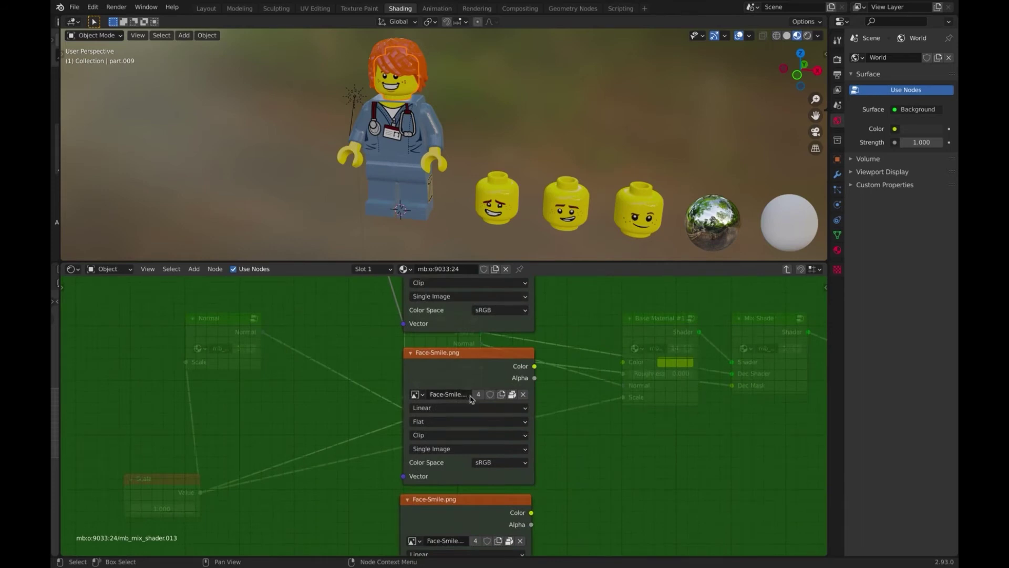
click(421, 394)
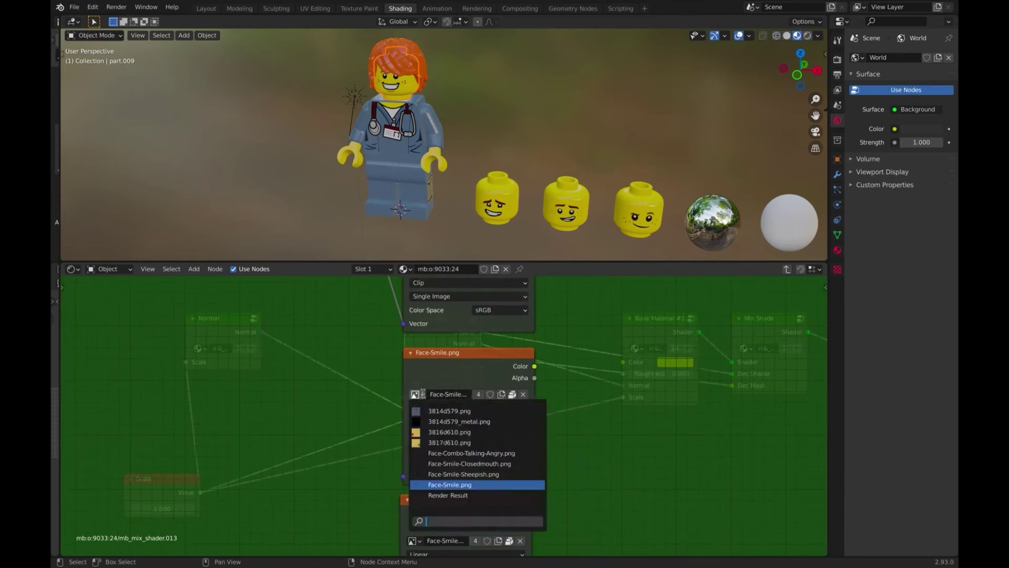
click(464, 474)
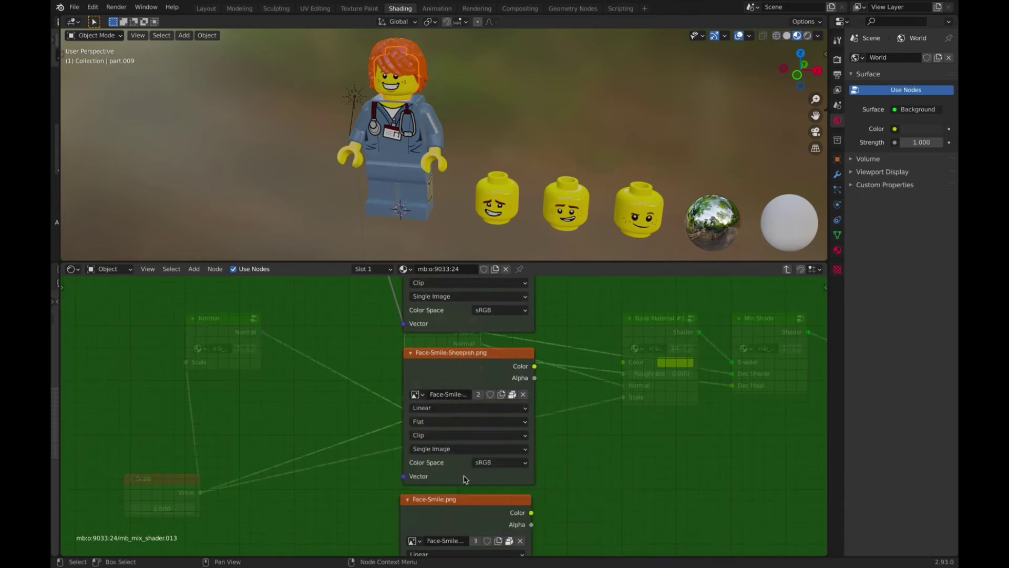
scroll(469, 495, down, 4)
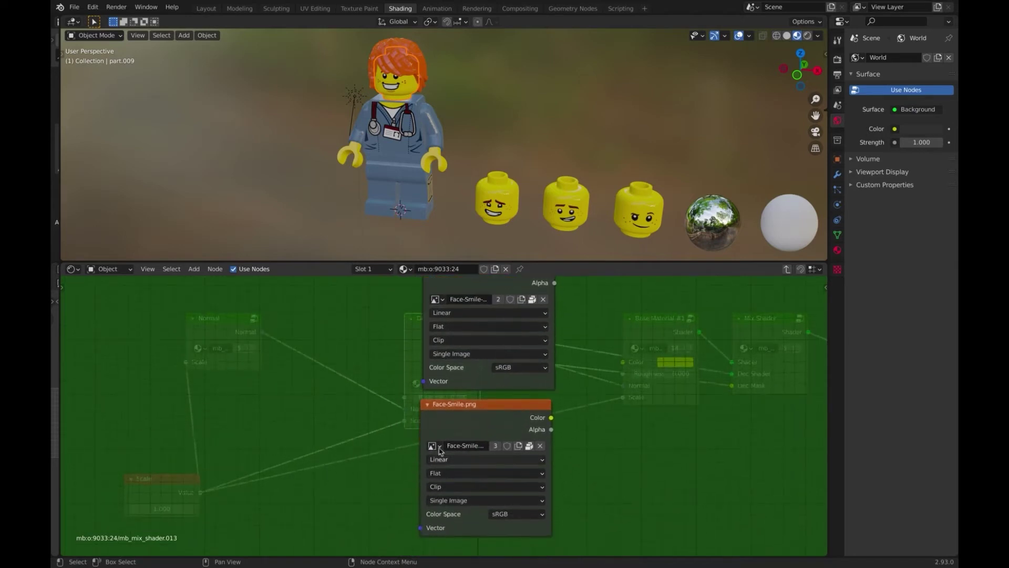
click(438, 446)
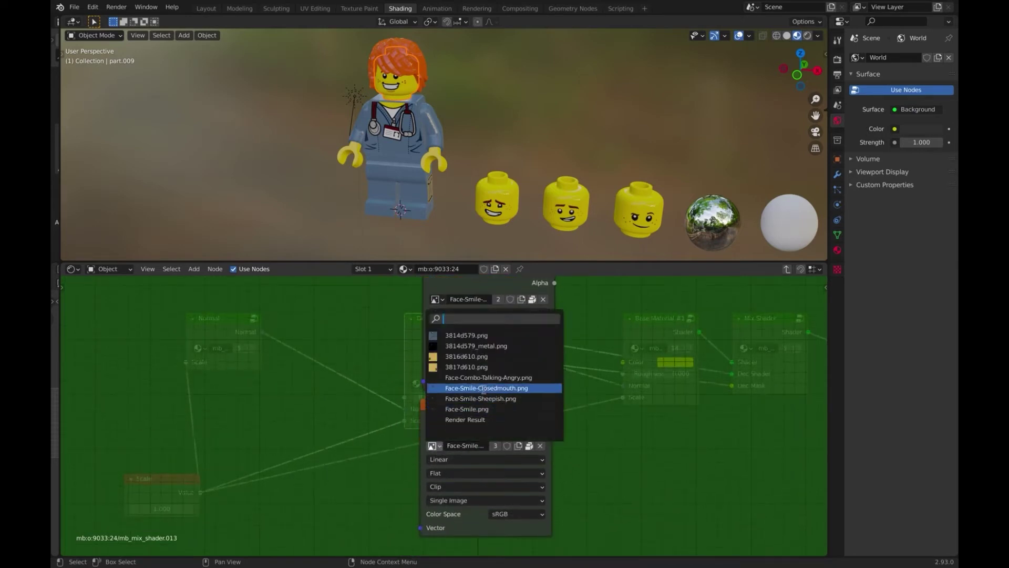
Step: Reposition the lowest copied texture node slightly and assign Face-Combo-Talking-Angry.png to it
drag(468, 439, 494, 455)
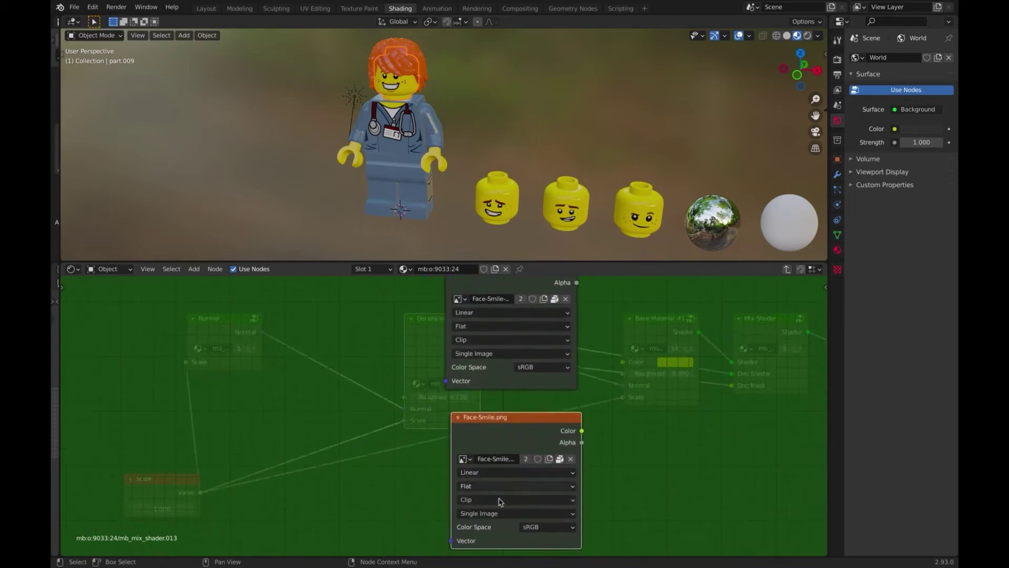
click(465, 459)
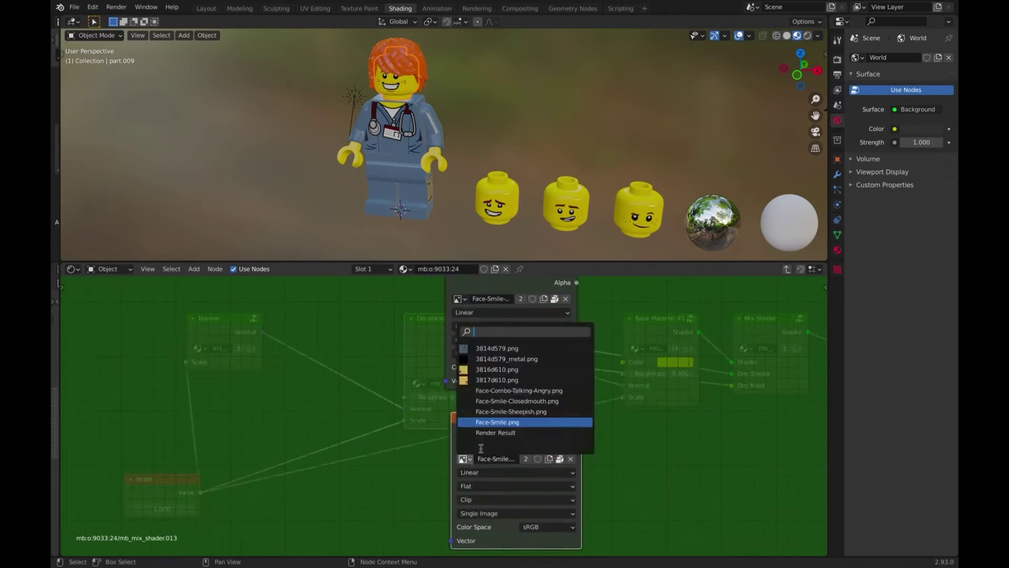
click(517, 390)
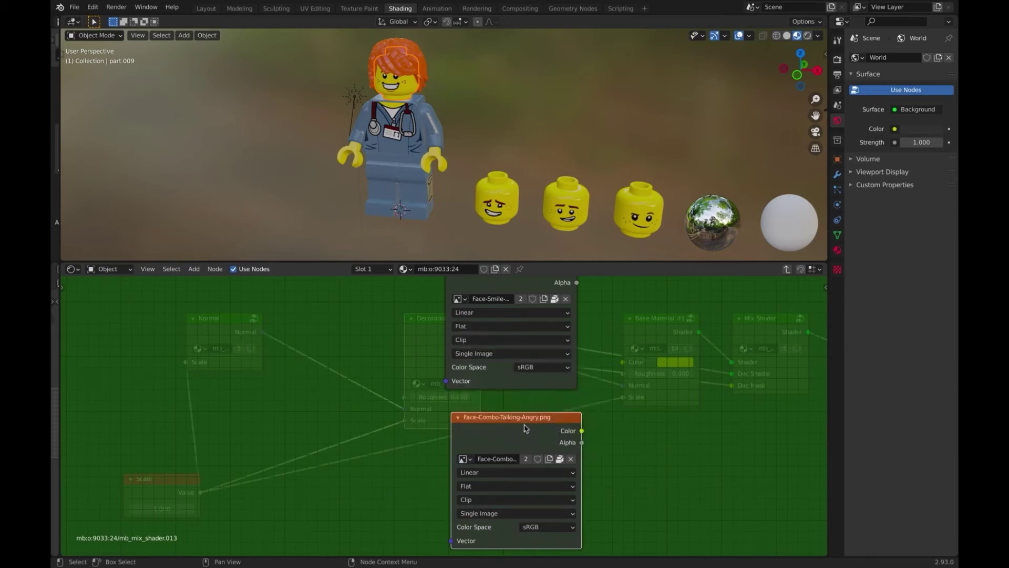
Step: Collapse the Face-Combo-Talking-Angry.png, Face-Smile-Closedmouth.png and Face-Smile-Sheepish.png texture nodes
scroll(525, 429, down, 5)
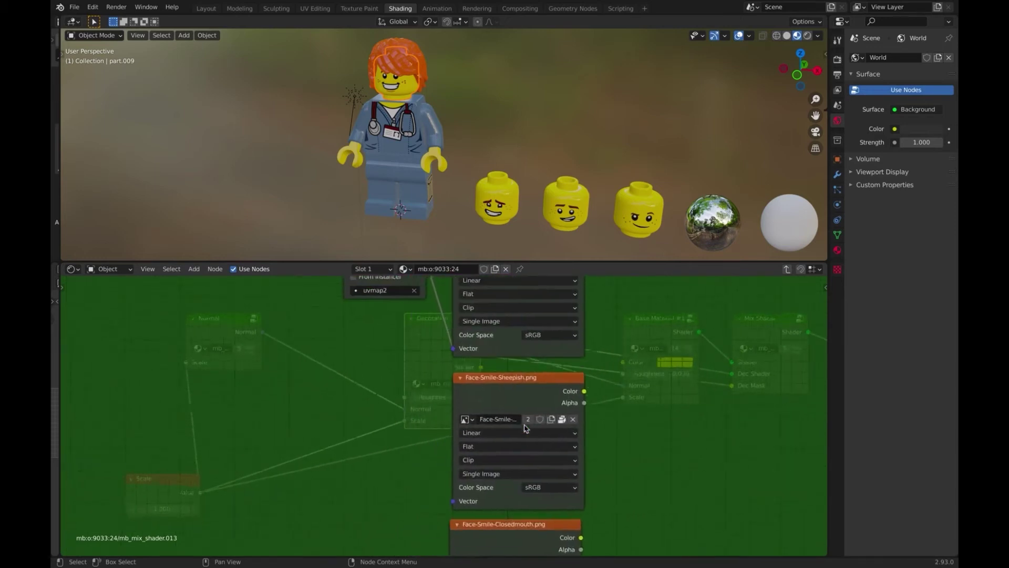
scroll(525, 428, down, 8)
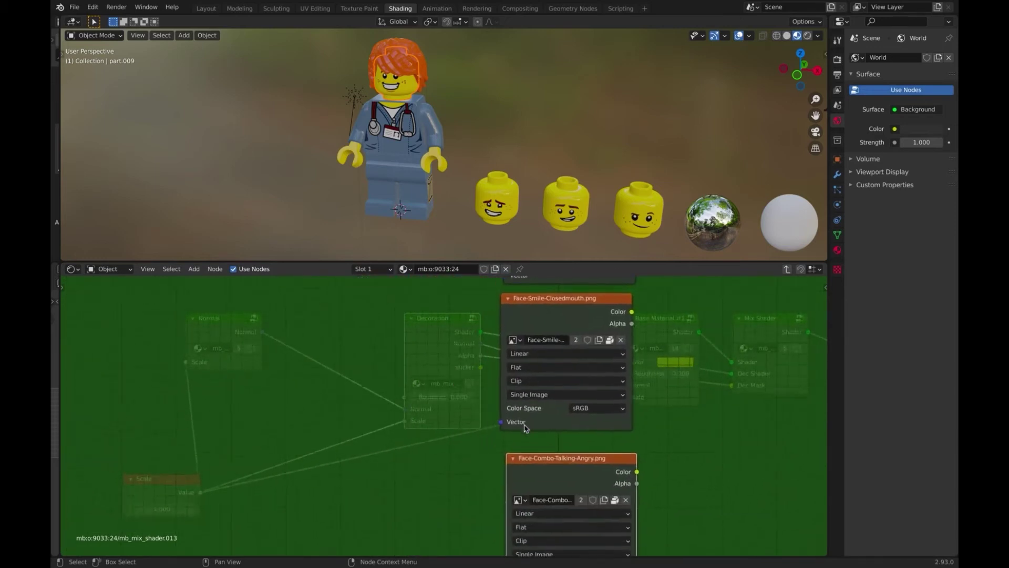
scroll(525, 428, down, 3)
click(515, 434)
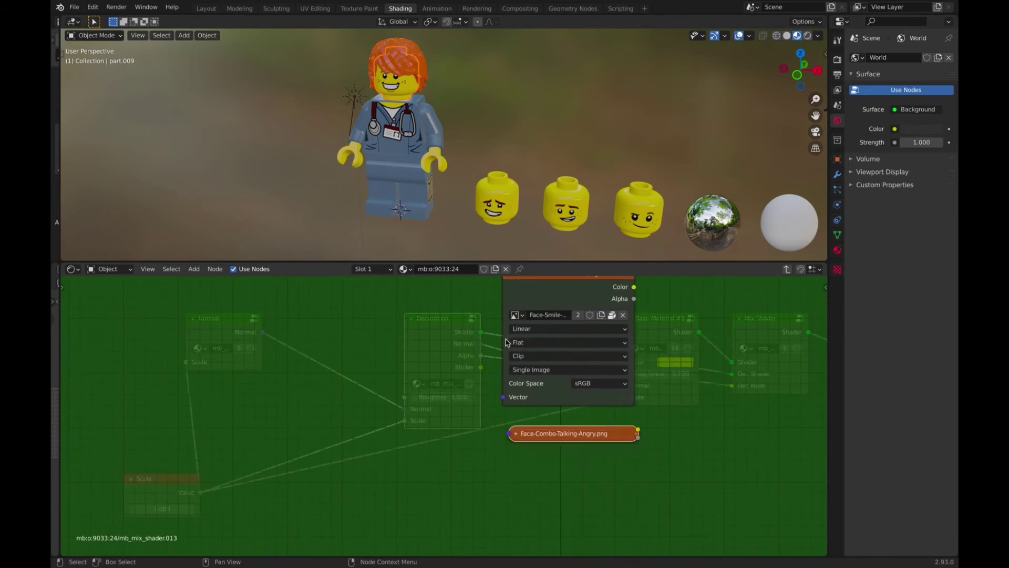
scroll(511, 306, up, 2)
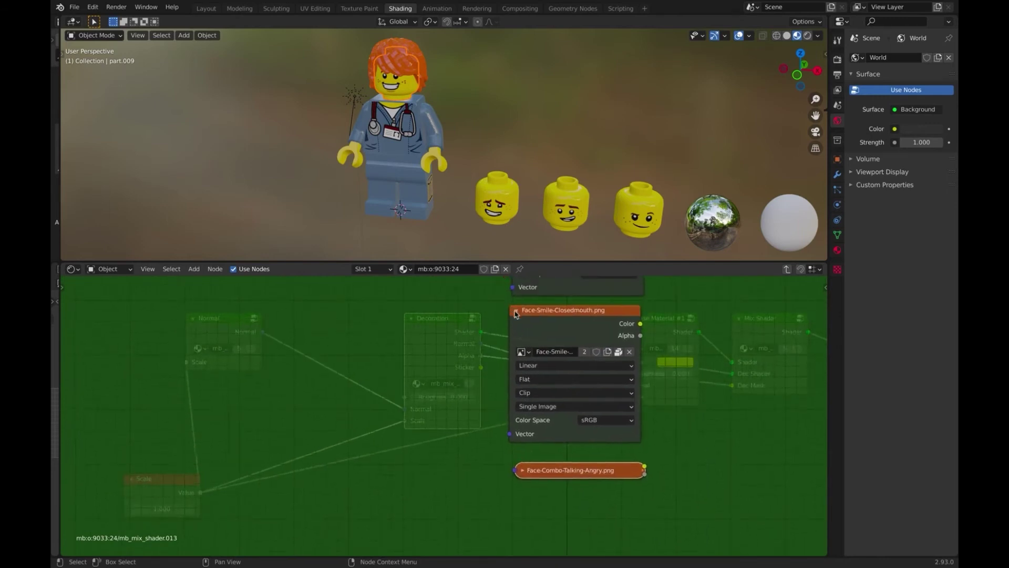
click(516, 314)
scroll(516, 314, up, 5)
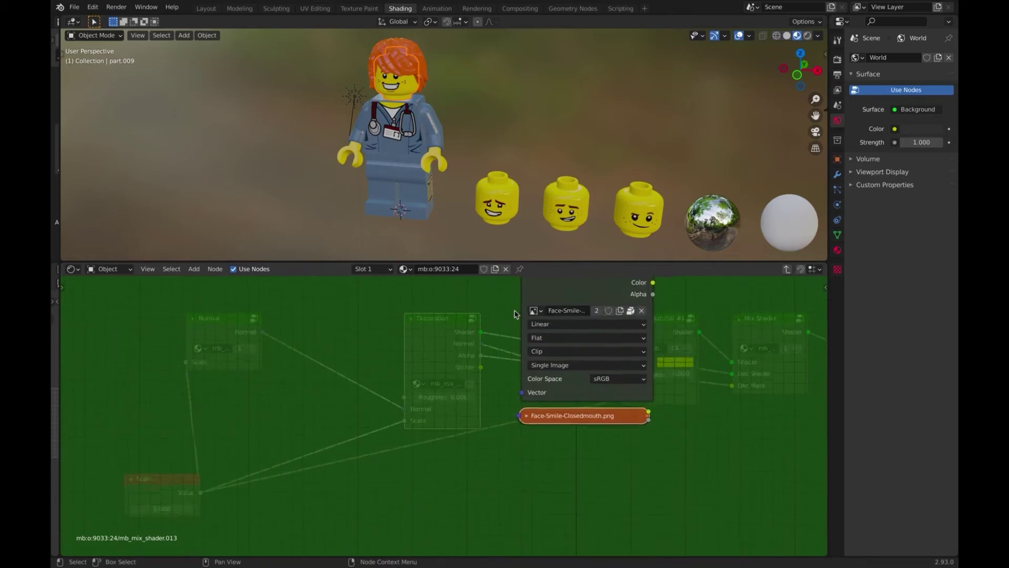
scroll(515, 313, up, 2)
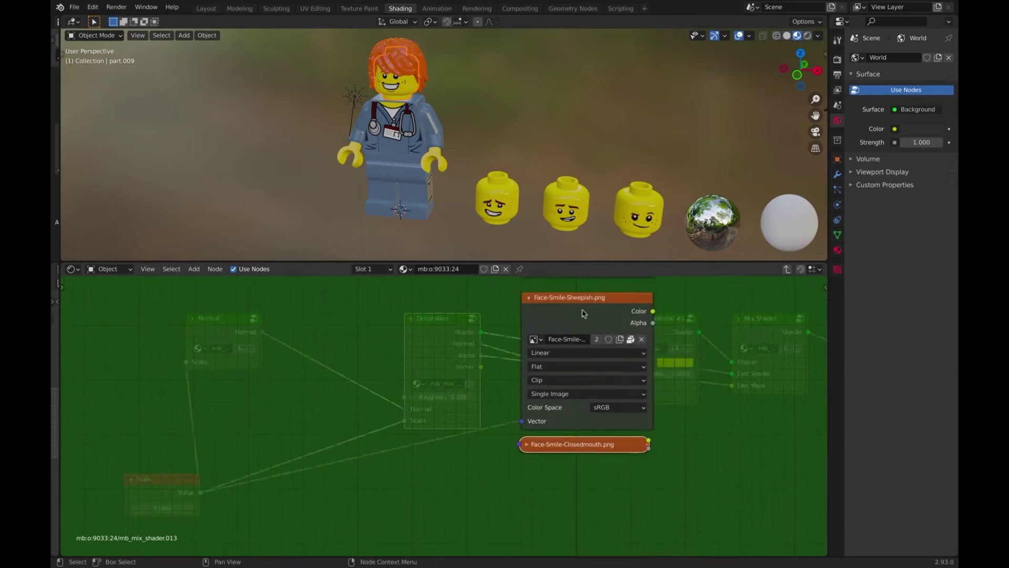
click(529, 300)
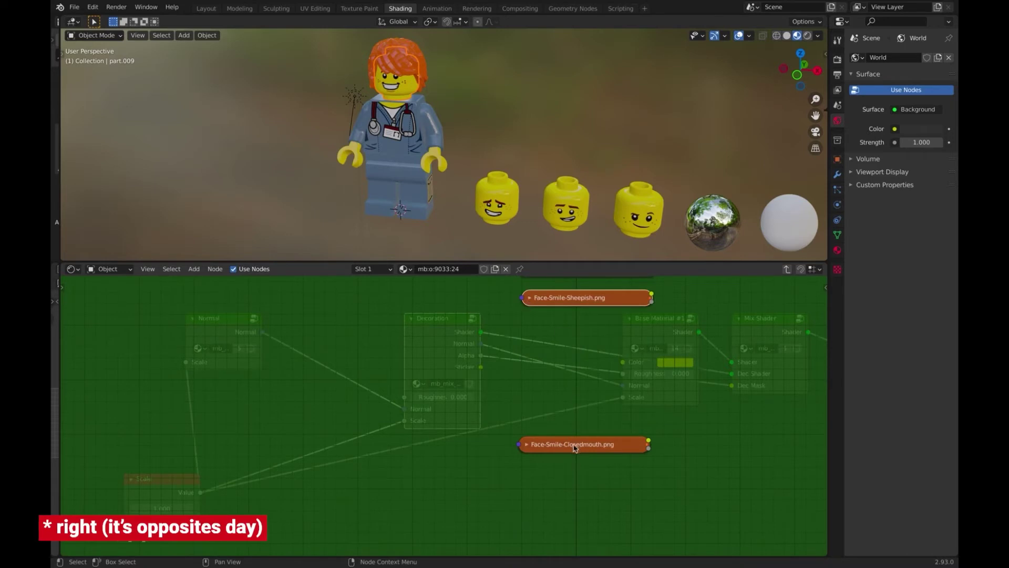
Step: Stack the collapsed Closedmouth and Talking-Angry texture nodes closely beneath the Face-Smile-Sheepish.png node
drag(575, 447, 577, 323)
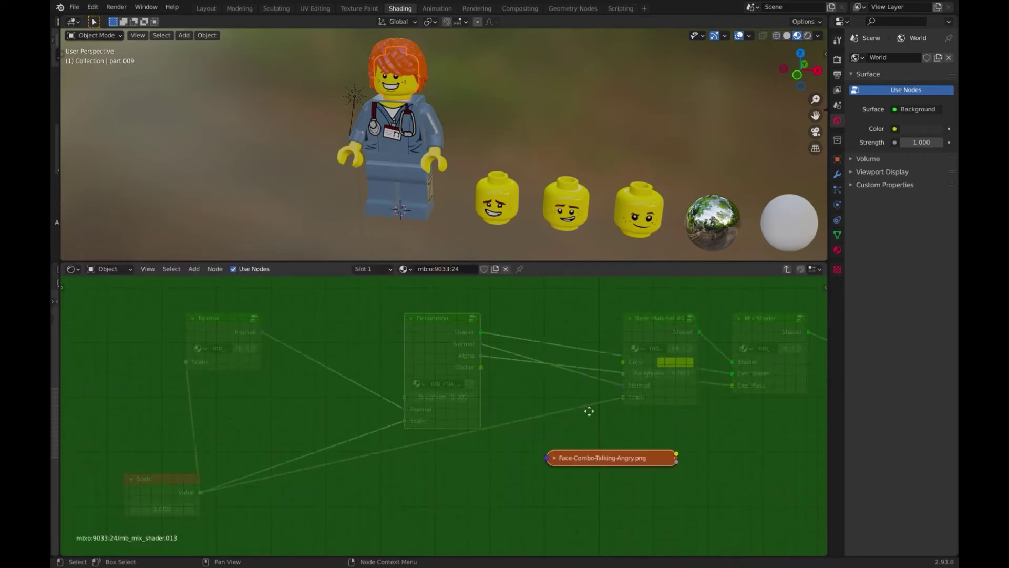
click(587, 284)
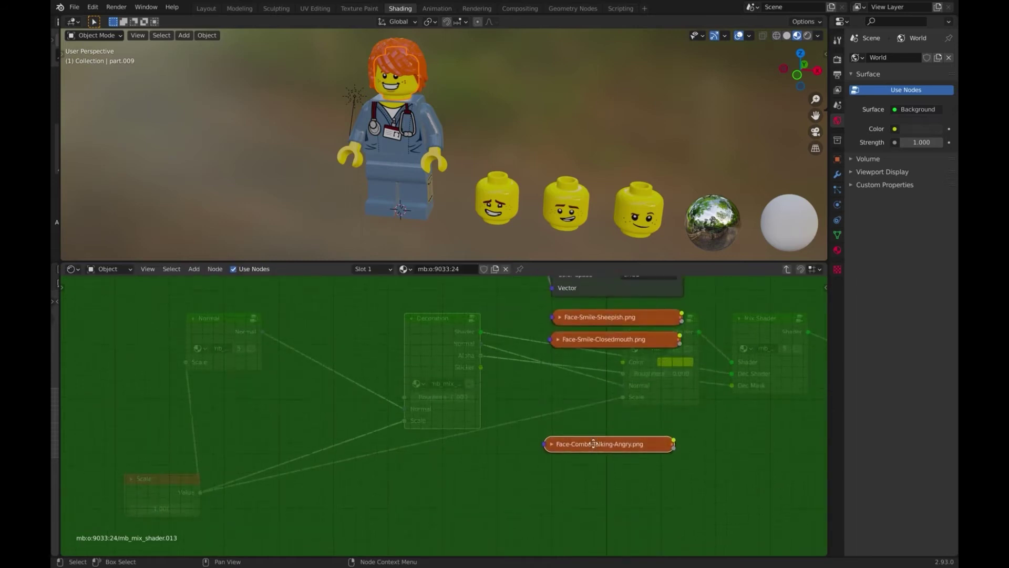
drag(594, 444, 597, 366)
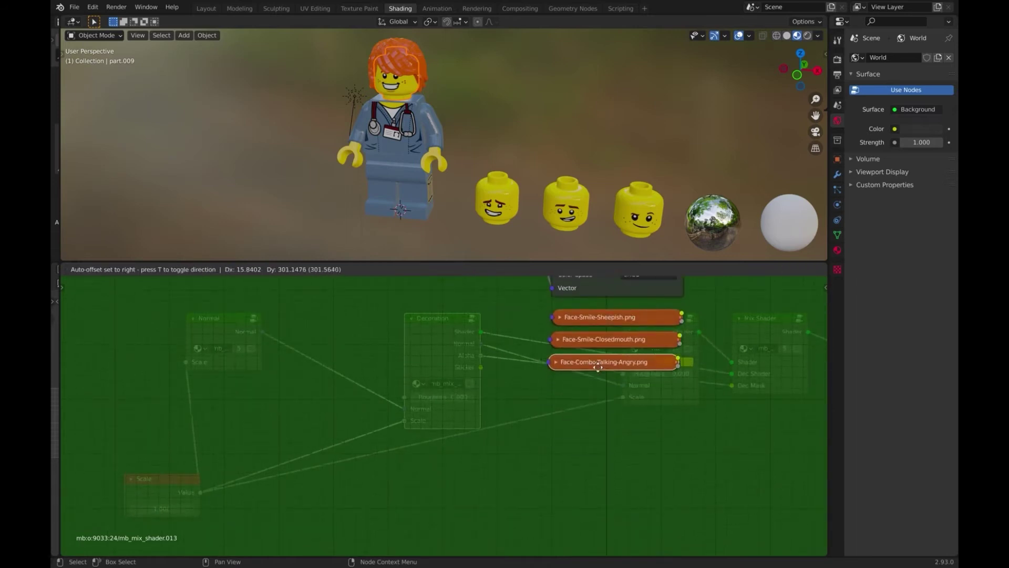
drag(599, 370, 598, 371)
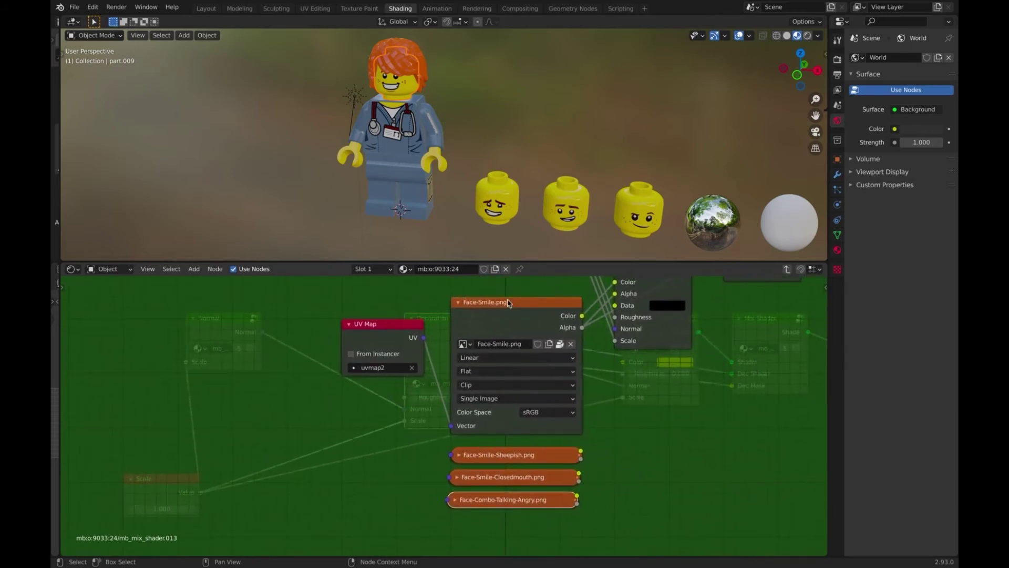
Step: Select all four face image texture nodes and combine them into a new node group
click(513, 329)
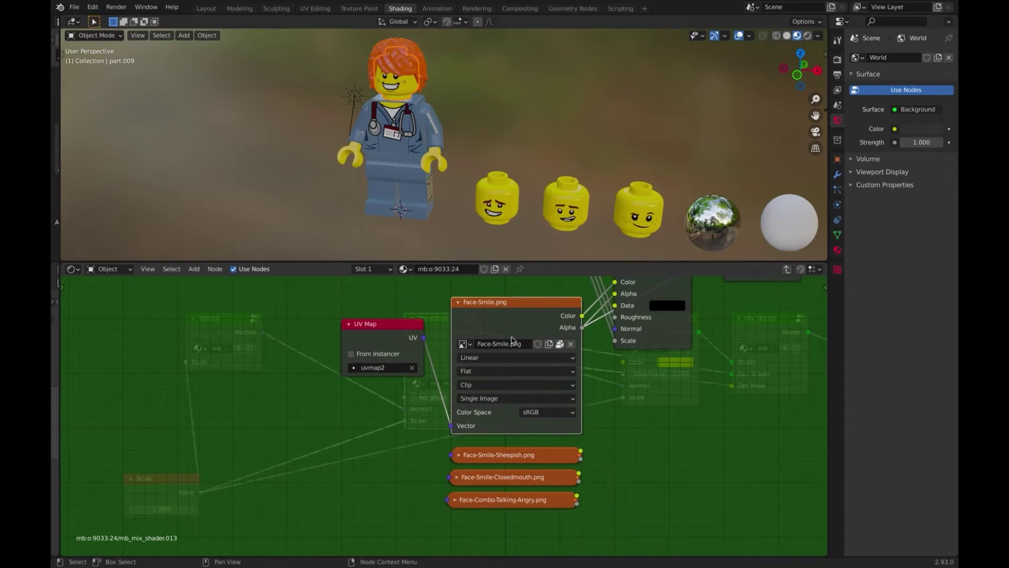
key(shift)
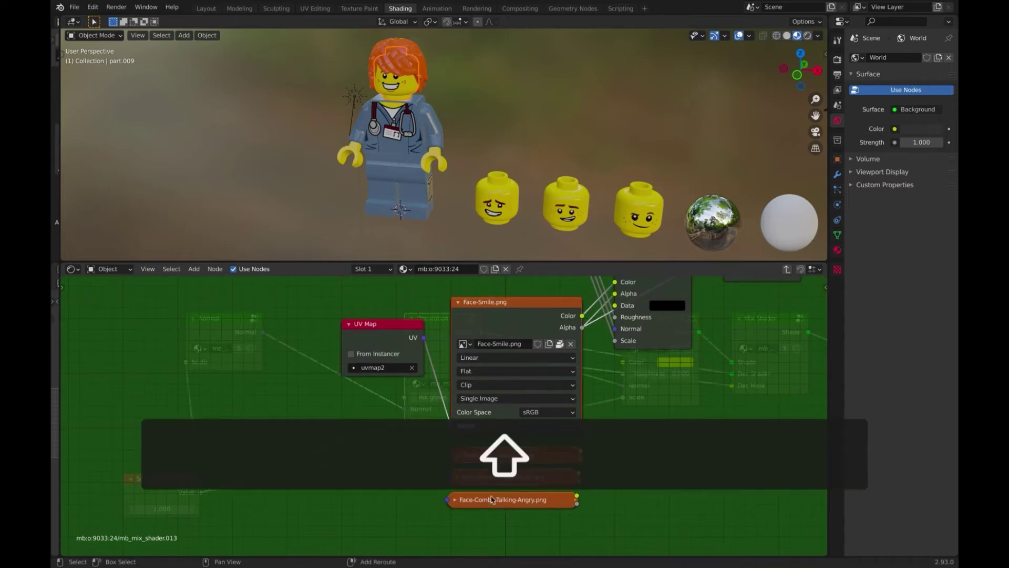
right_click(504, 303)
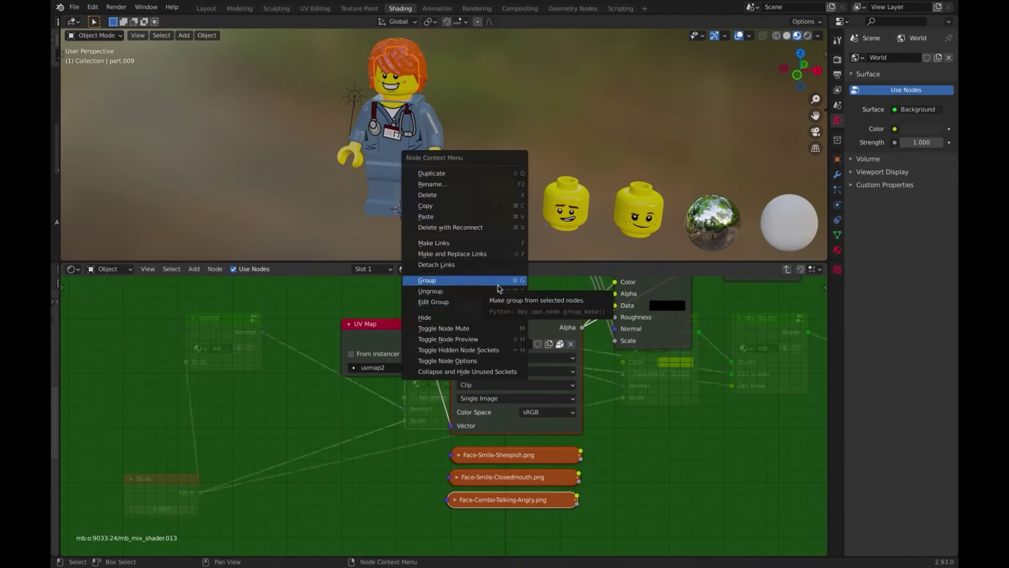
click(509, 286)
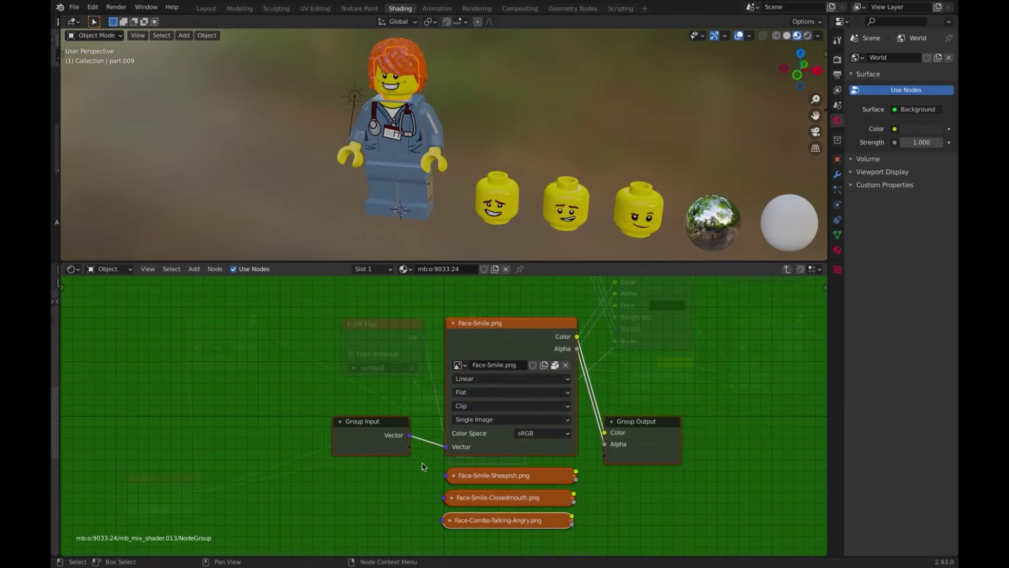
Step: Connect the Group Input's Vector output to the three collapsed texture nodes and move the Group Output node slightly upward
drag(411, 440, 446, 476)
drag(437, 496, 444, 500)
drag(411, 439, 443, 521)
drag(632, 425, 648, 376)
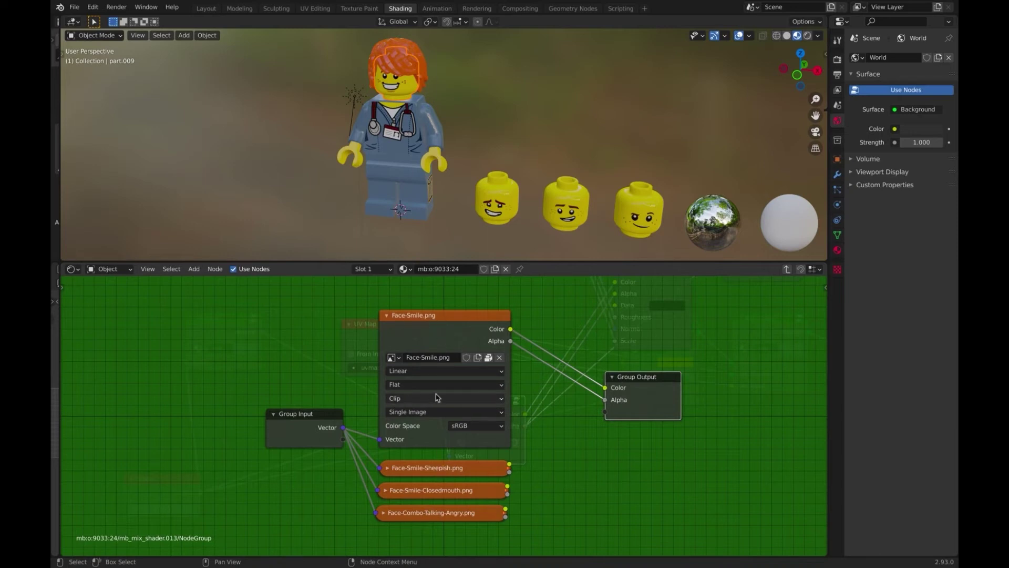
scroll(436, 397, down, 1)
scroll(435, 397, up, 1)
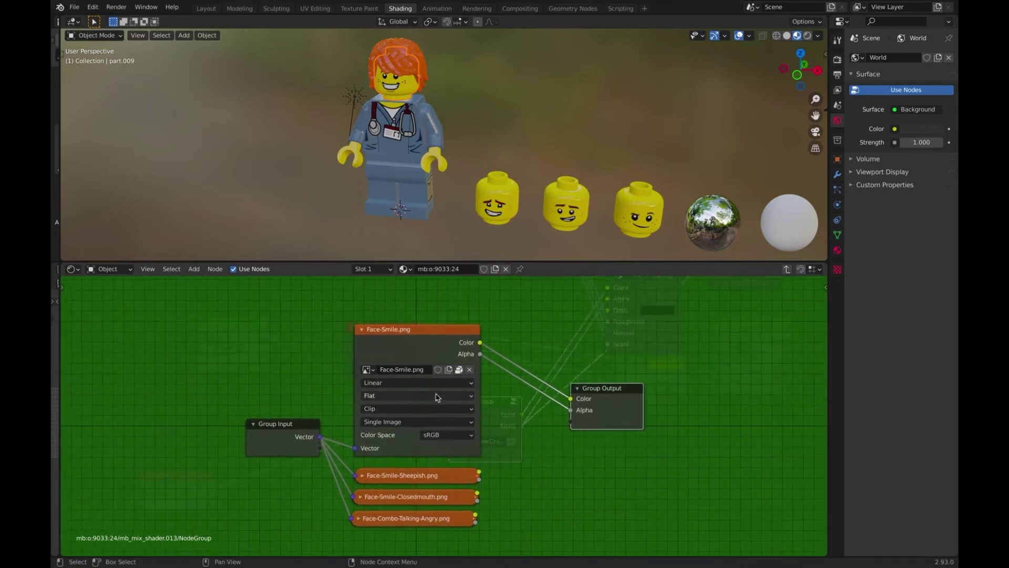
Step: Switch to the browser to view the node setup in the YouTube face texture animation video, and return to Blender
key(ctrl+Left)
key(ctrl+Left)
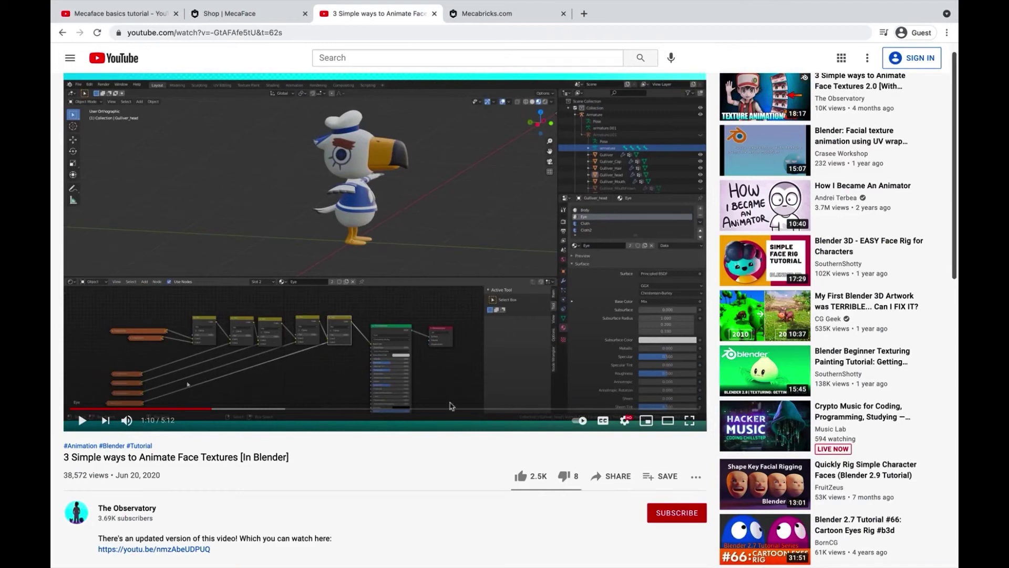
key(ctrl+Right)
key(ctrl+Right)
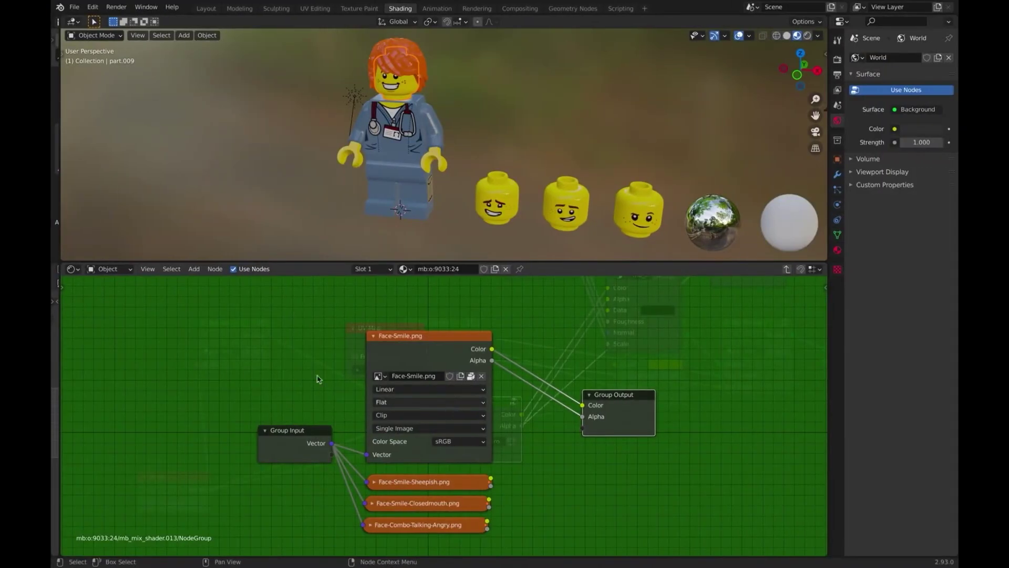
Step: Add a Value node in the empty area above the Group Input node
click(237, 318)
right_click(237, 318)
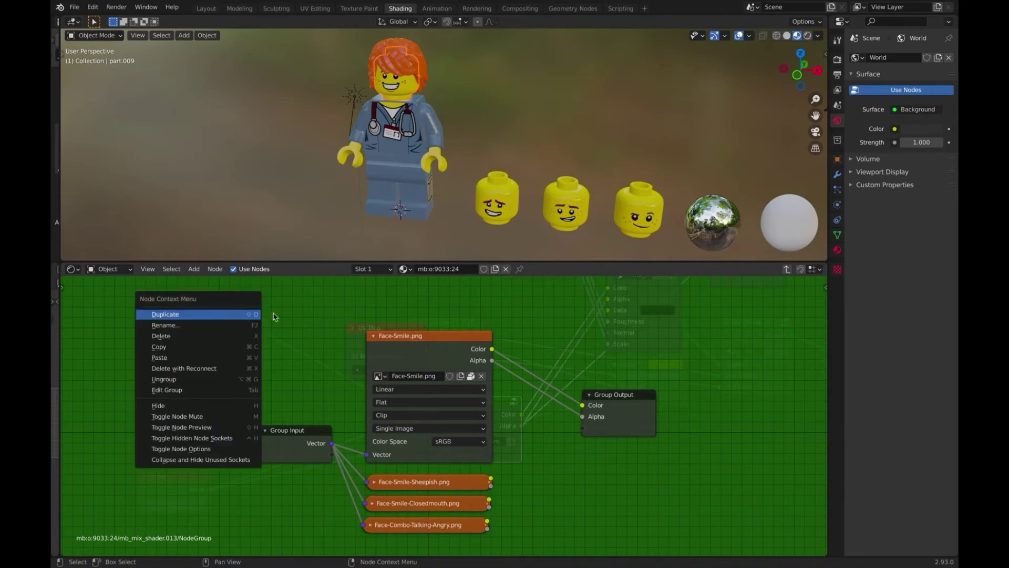
key(shift)
key(shift+a)
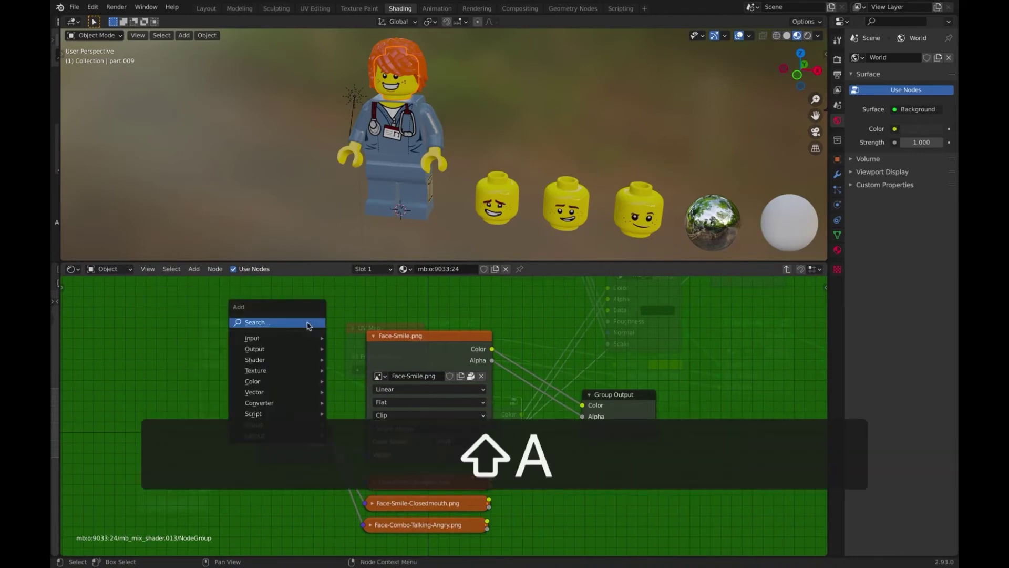
click(308, 323)
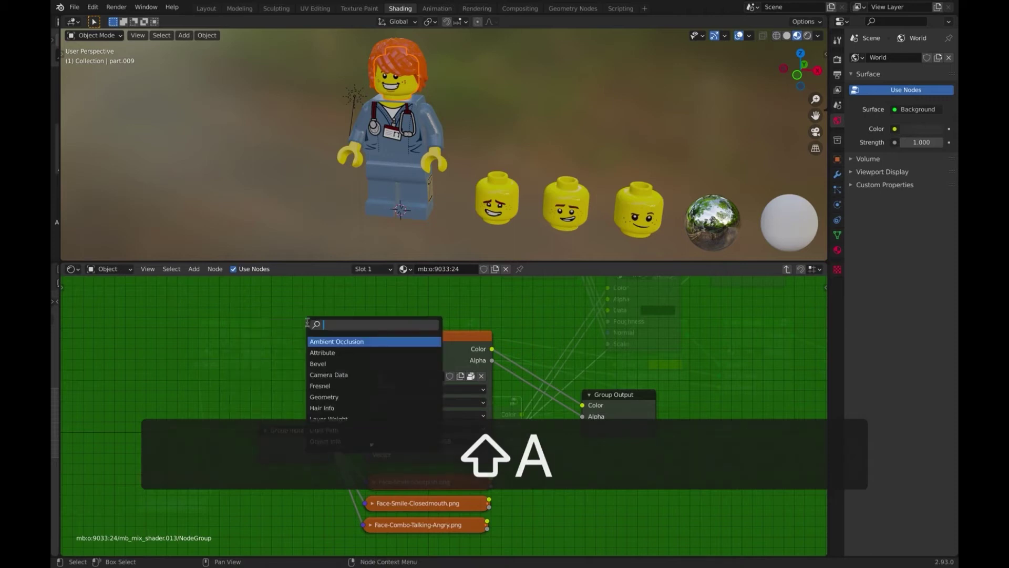
text(value)
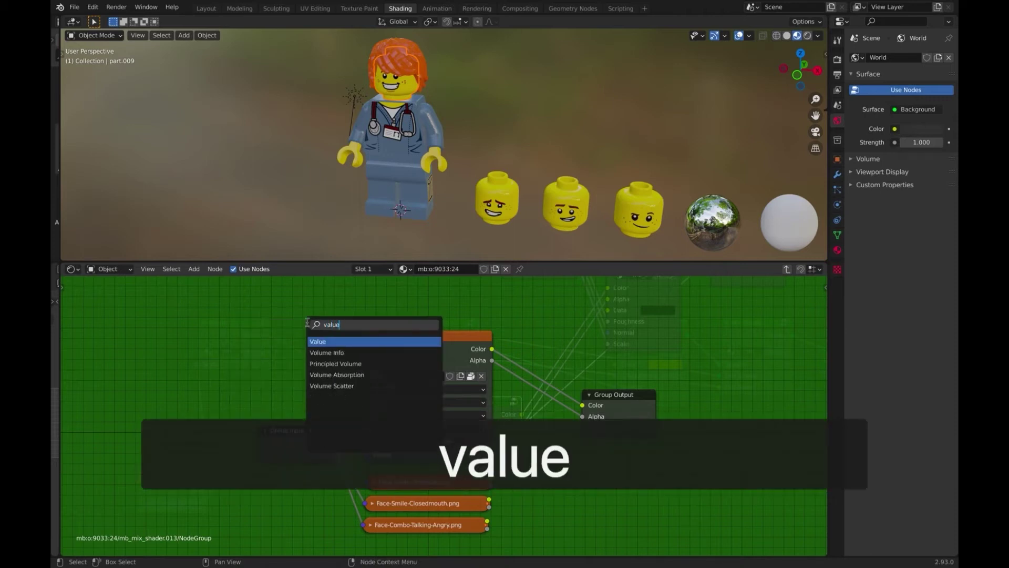
key(Return)
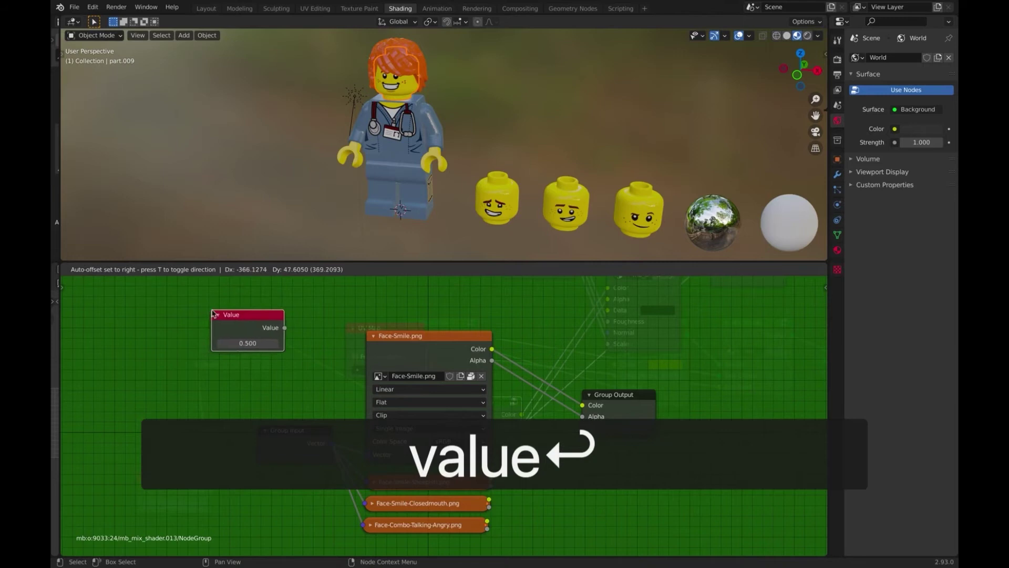
click(211, 310)
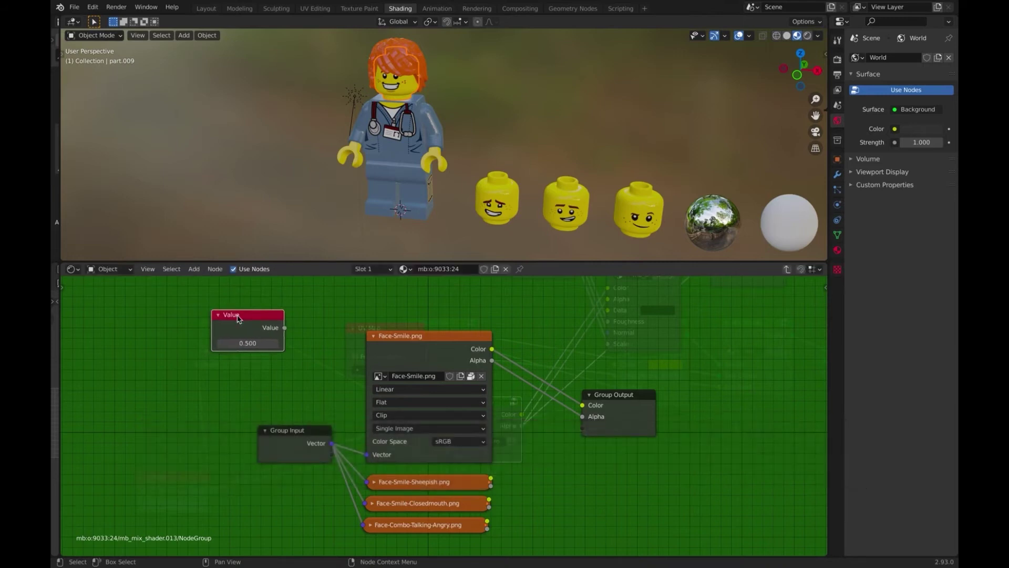
Step: Rename the new Value node to Face Index
right_click(238, 319)
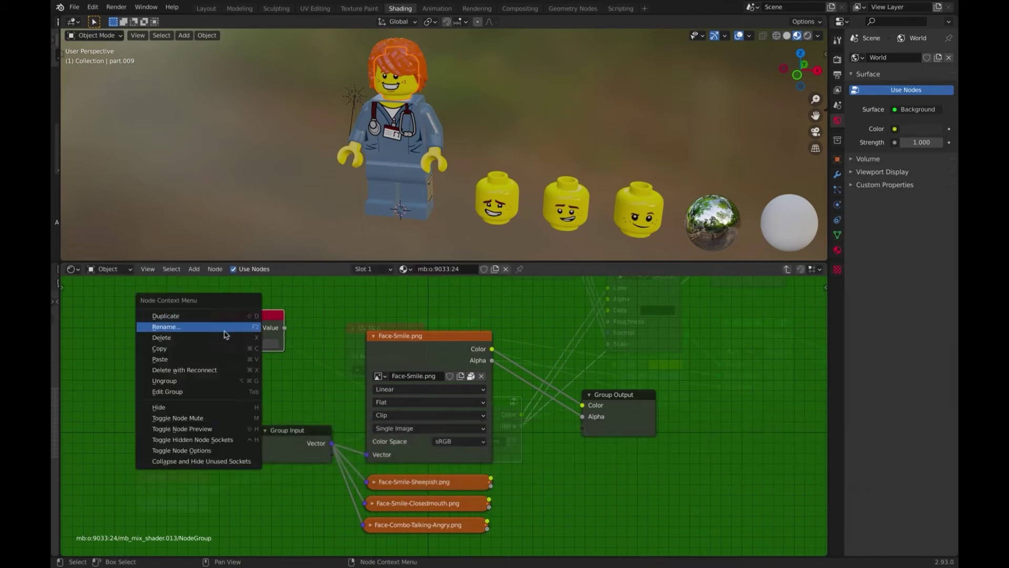
click(225, 328)
text(Face)
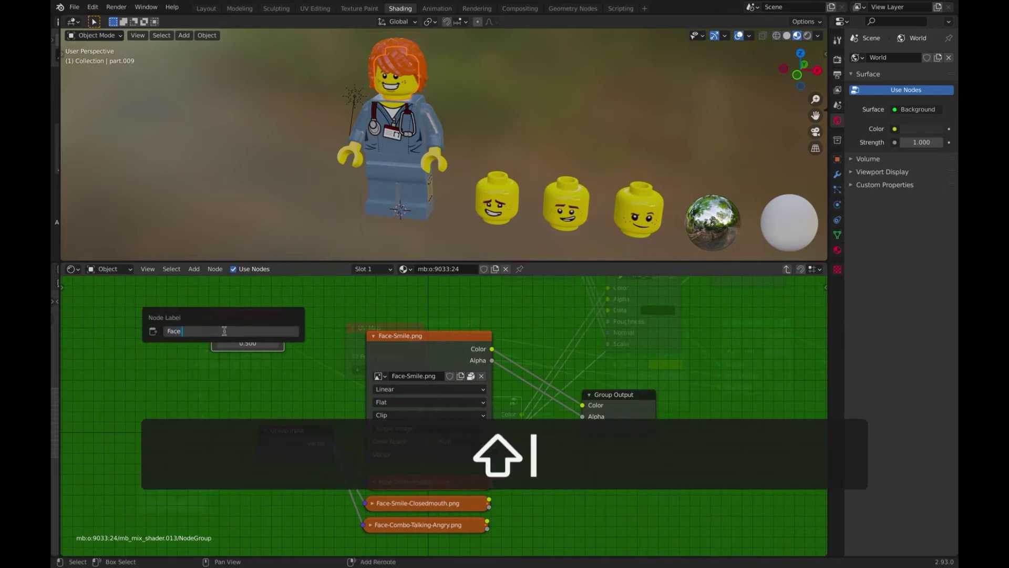
text( Index)
key(Return)
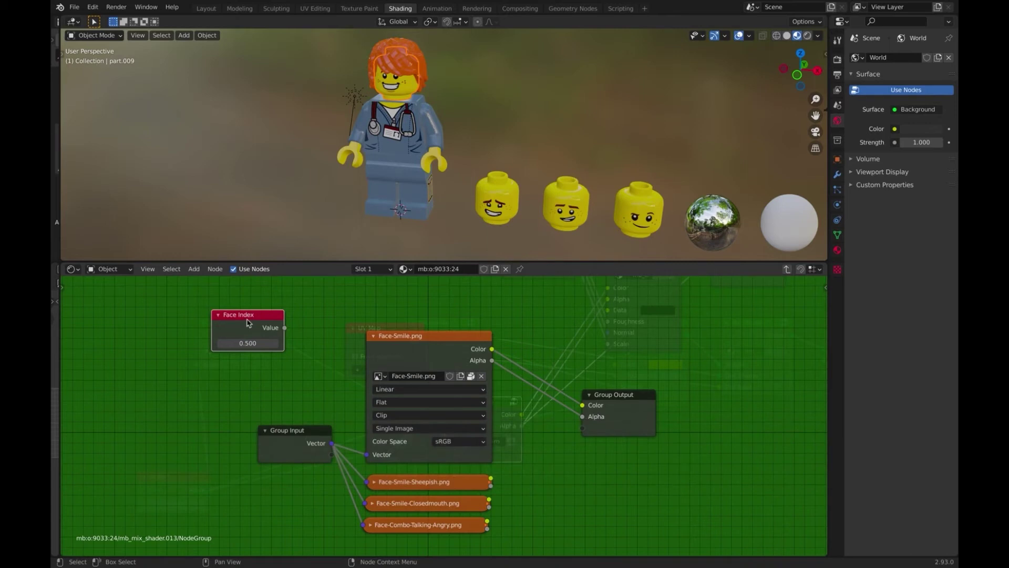
Step: Add a Math node and place it just above the Face-Smile.png texture node
scroll(296, 351, up, 3)
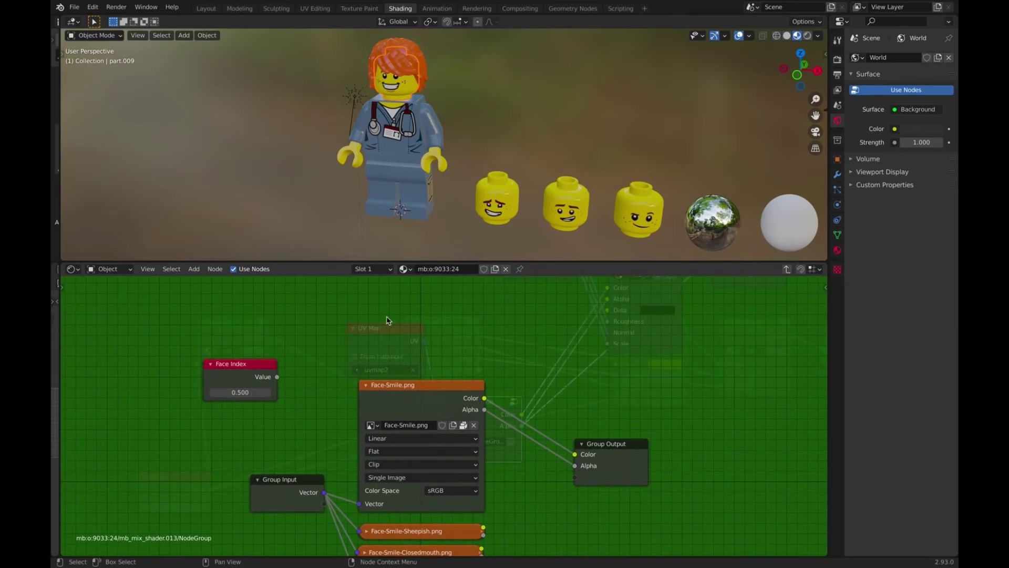
key(shift+a)
mouse_move(372, 403)
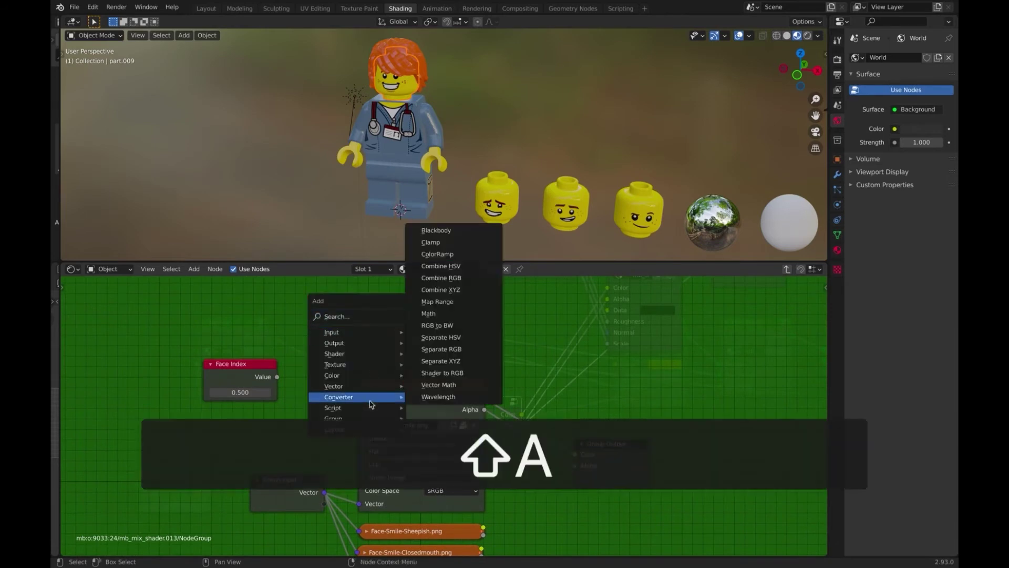
click(434, 314)
click(424, 287)
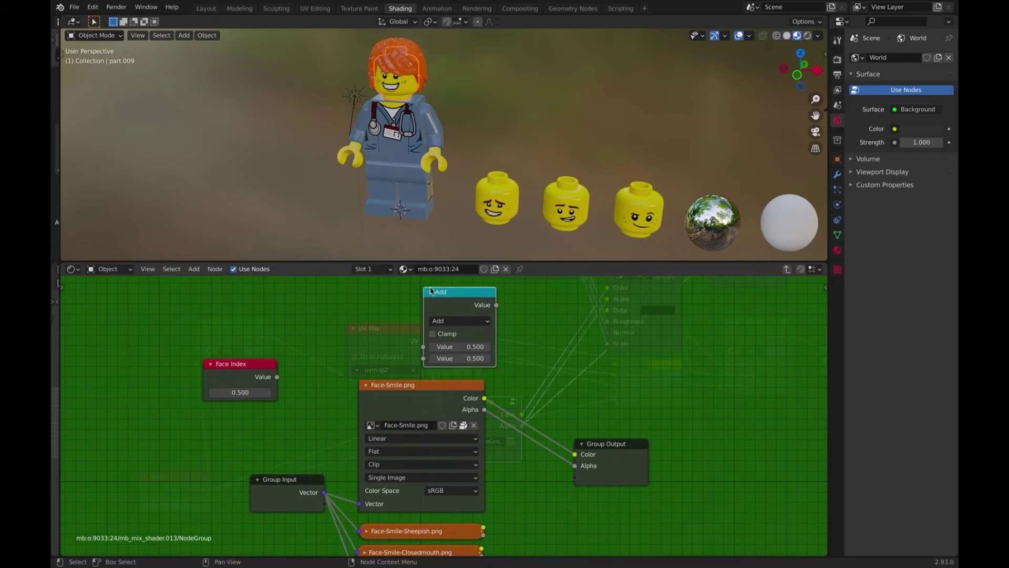
Step: Set the Math node's operation to Greater Than with a threshold of 0.999
click(489, 321)
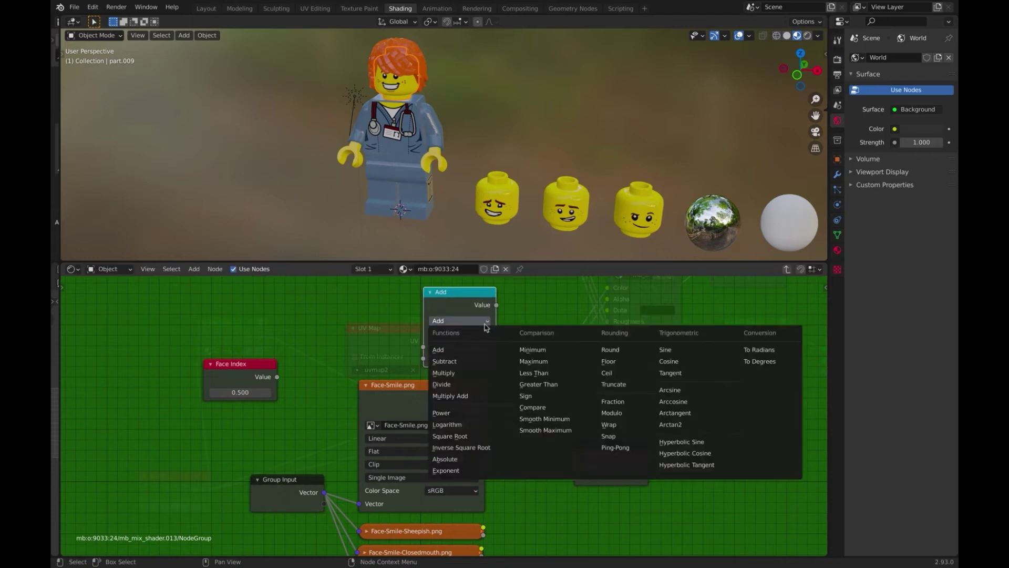
click(547, 384)
click(447, 358)
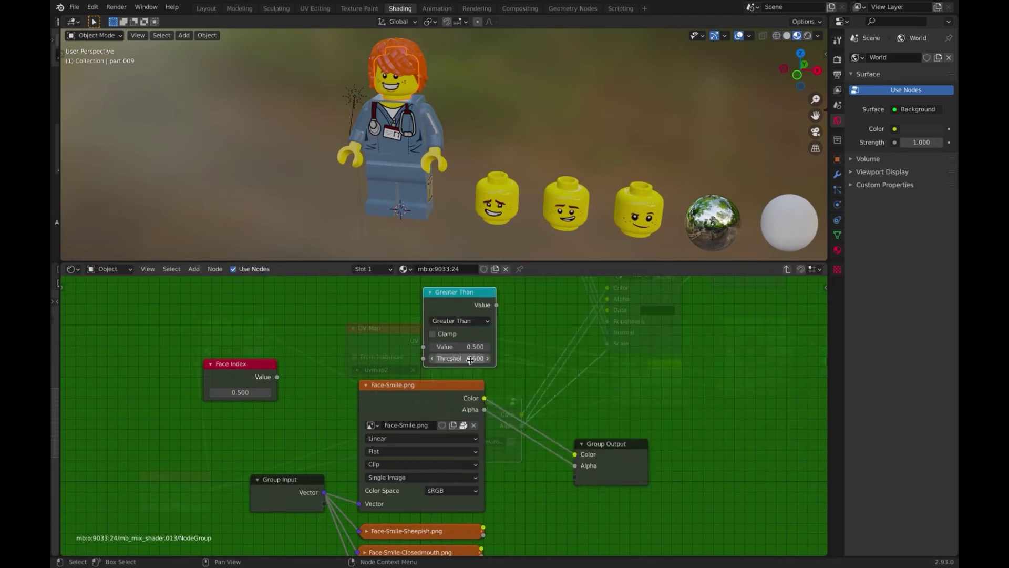
text(0.5)
text(0.999)
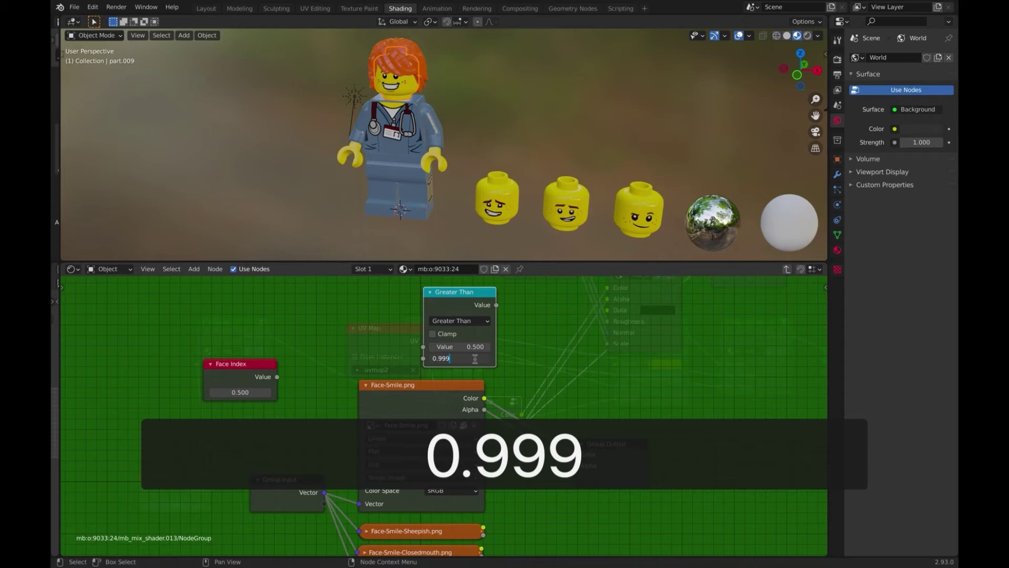
key(Return)
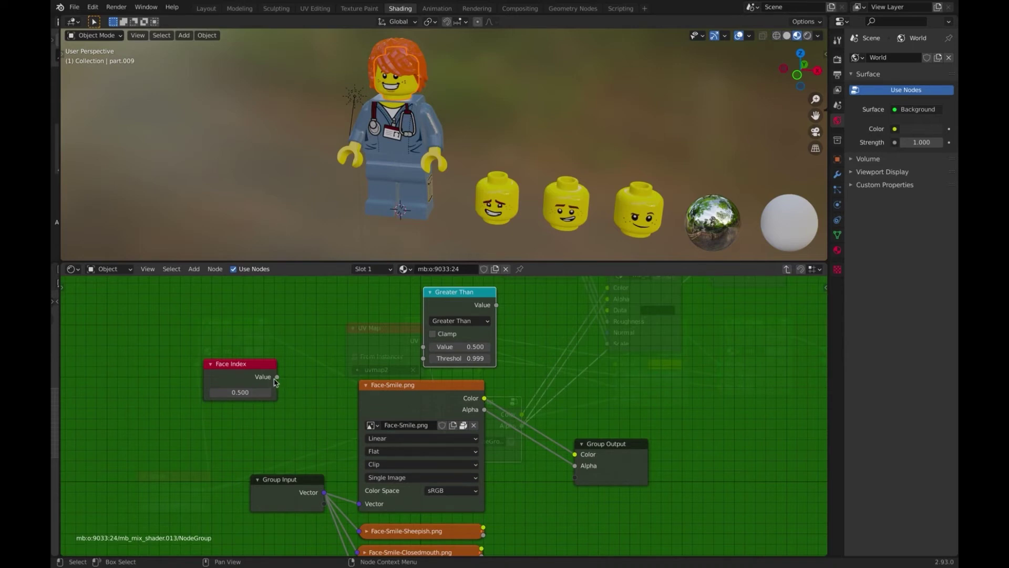
Step: Connect the Face Index value to the Greater Than node's Value input and shift the Greater Than node closer to Face Index
drag(277, 376, 424, 348)
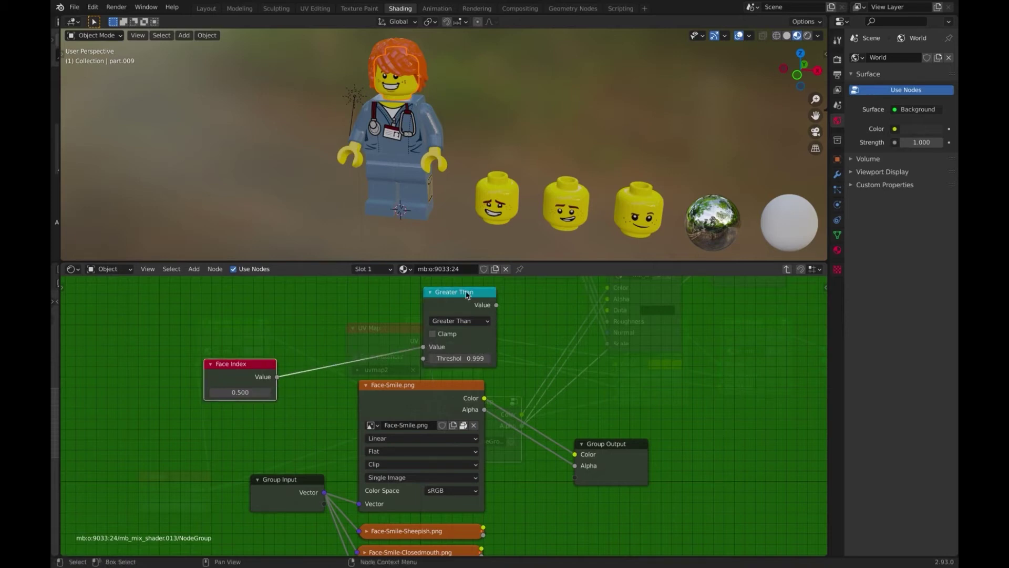
drag(467, 295, 421, 292)
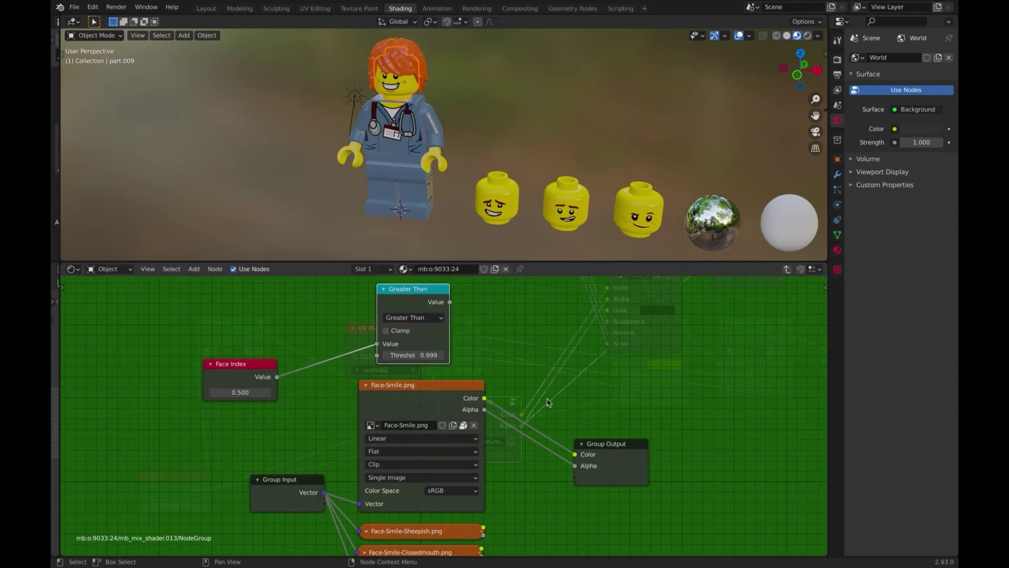
Step: Disconnect the Group Output's Color and Alpha inputs from Face-Smile.png and move the Group Output farther from the texture nodes
scroll(547, 403, down, 3)
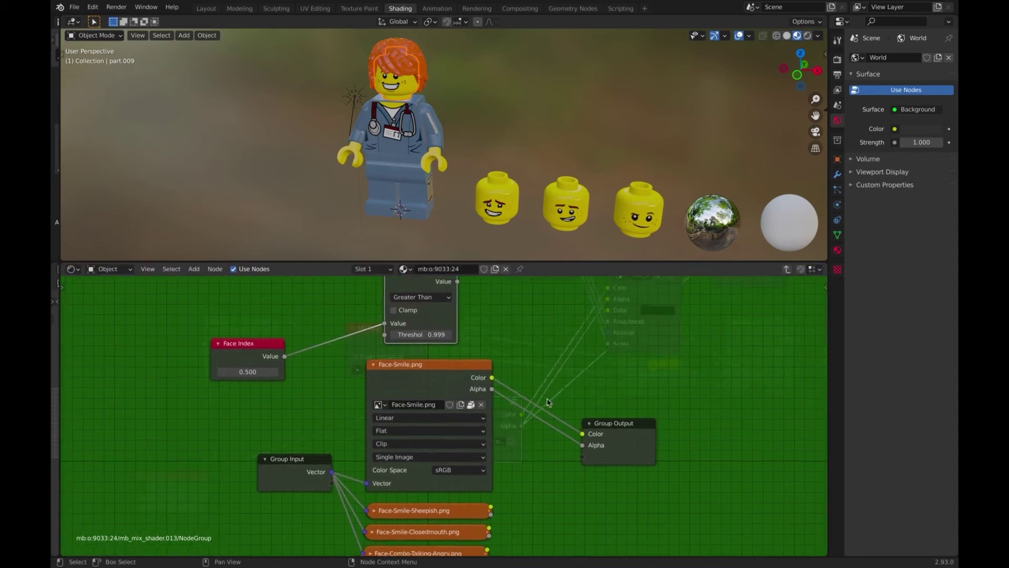
scroll(547, 403, up, 3)
scroll(547, 403, left, 1)
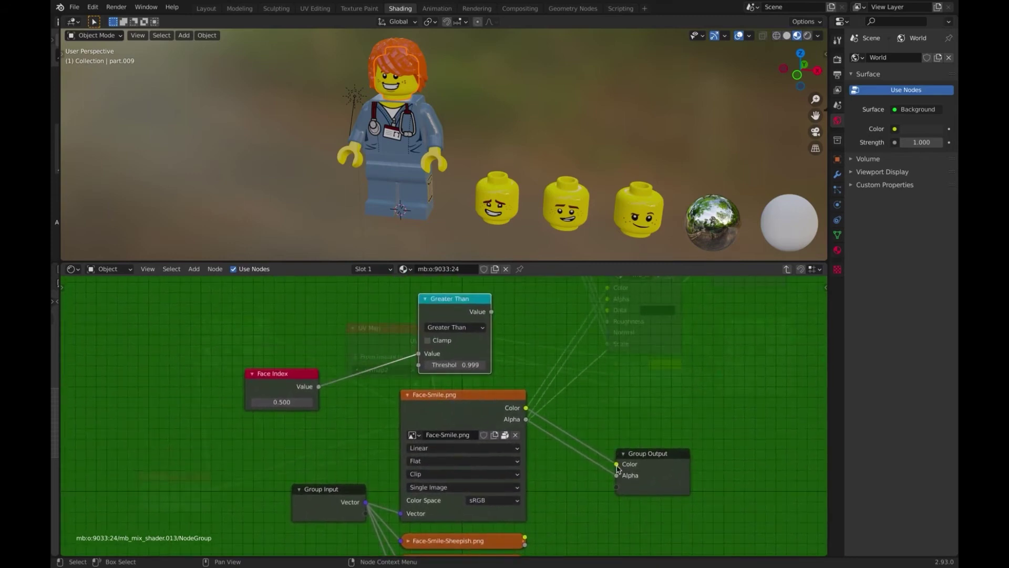
drag(617, 465, 590, 390)
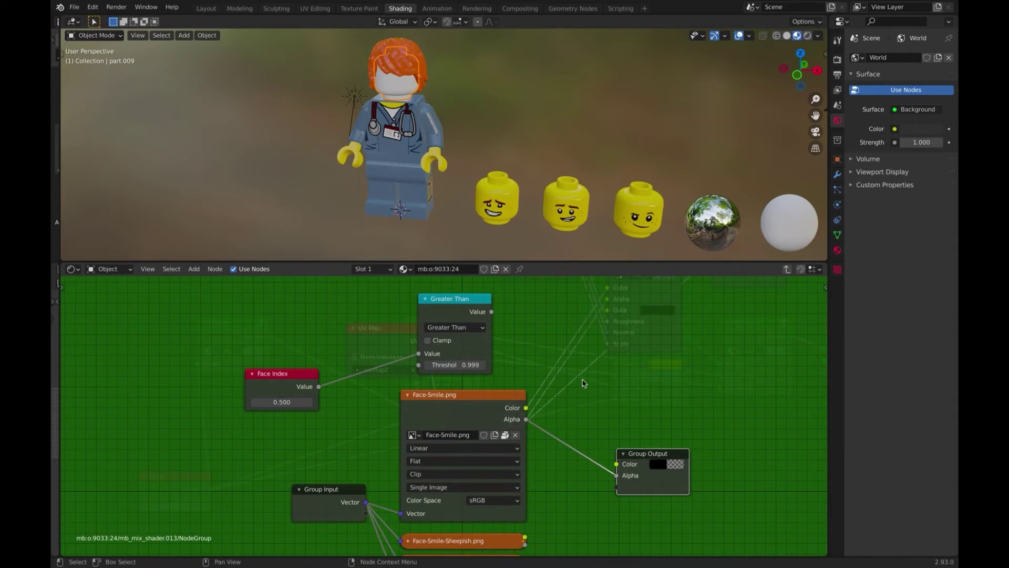
alt+drag(651, 453, 721, 411)
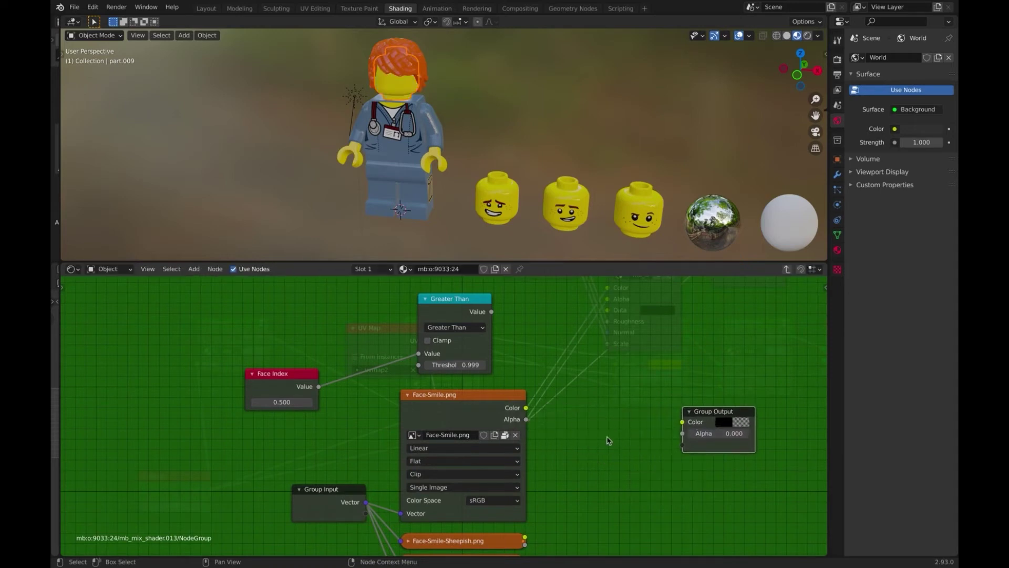
Step: Add a MixRGB node between Face-Smile.png and the Group Output, and place a duplicate directly below it
scroll(608, 441, down, 3)
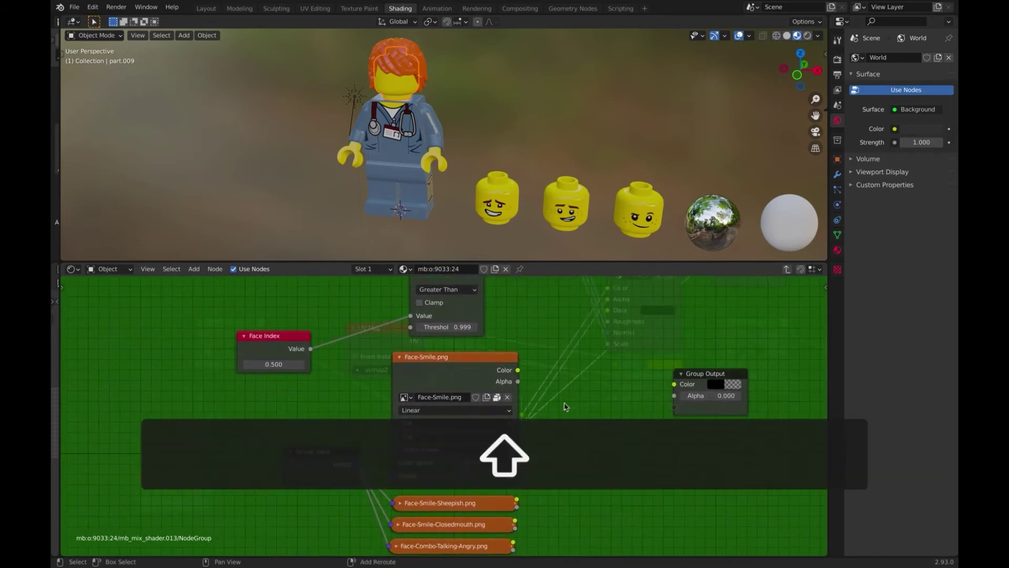
key(shift+a)
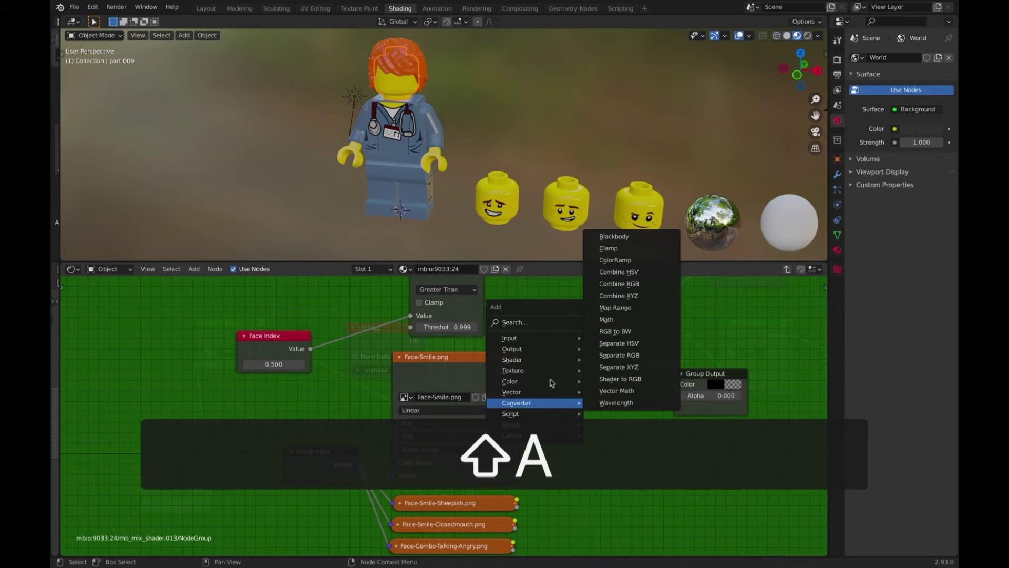
click(532, 322)
text(mix)
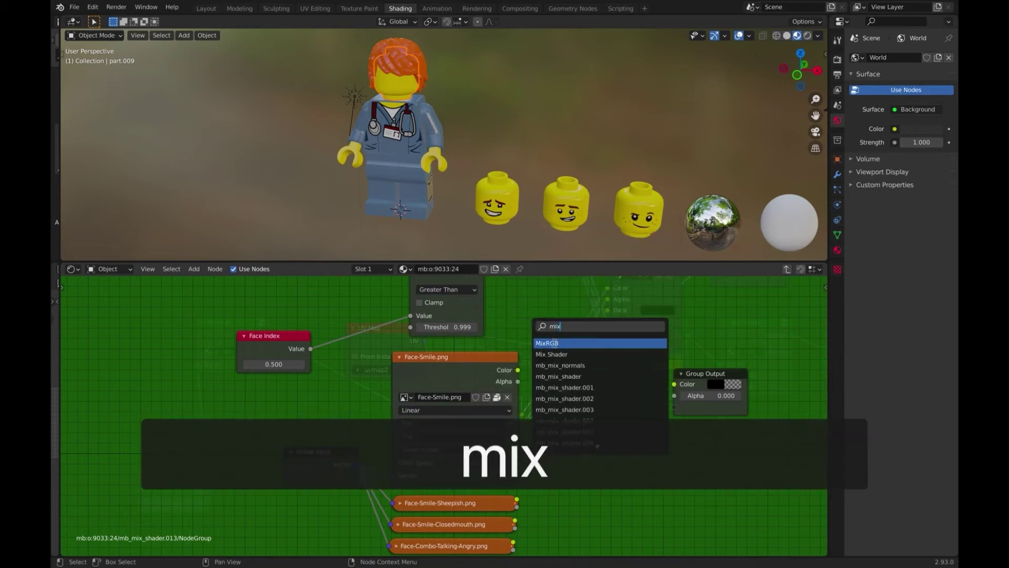
click(555, 344)
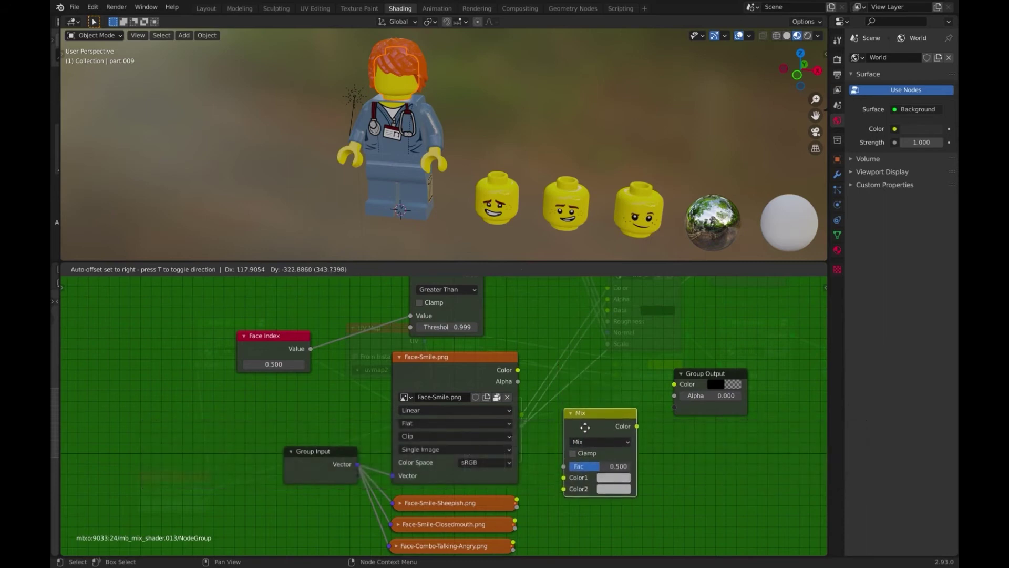
click(588, 443)
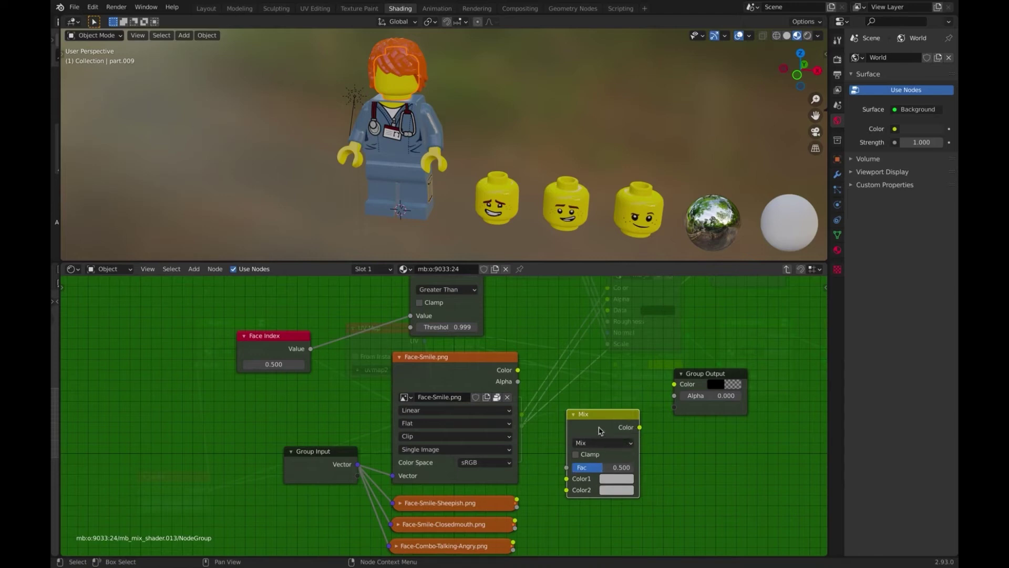
drag(603, 420, 618, 338)
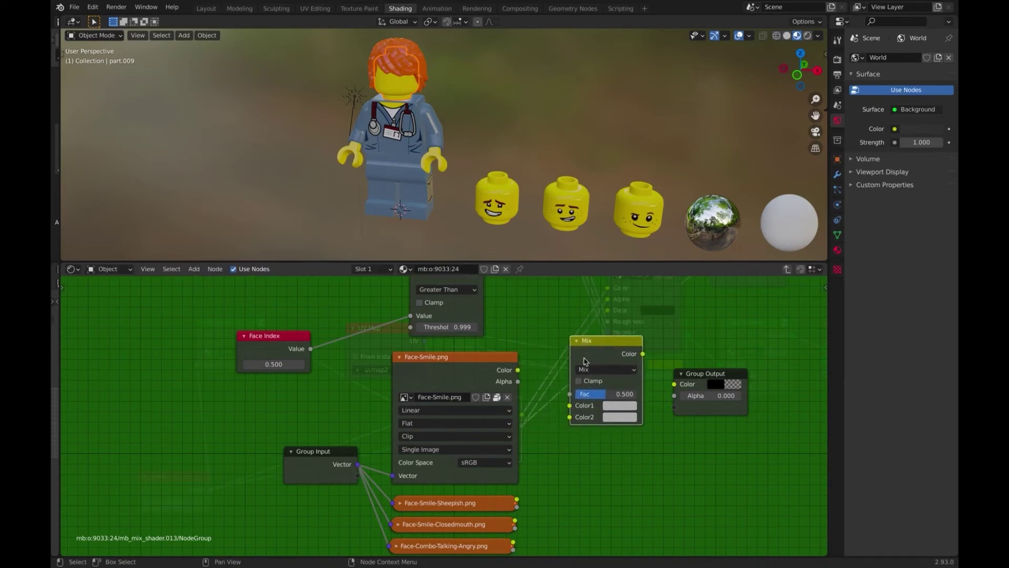
key(shift+d)
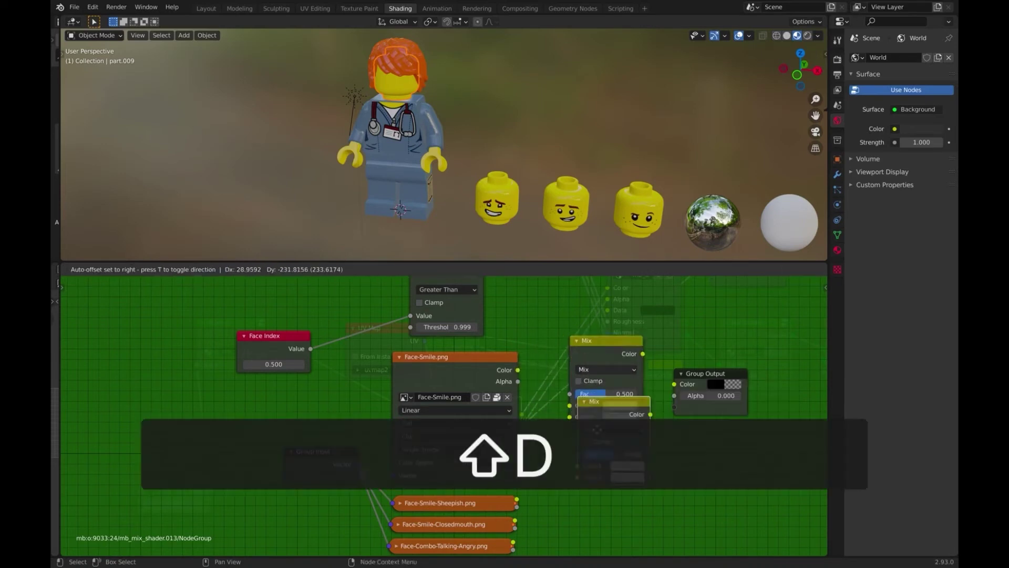
click(591, 463)
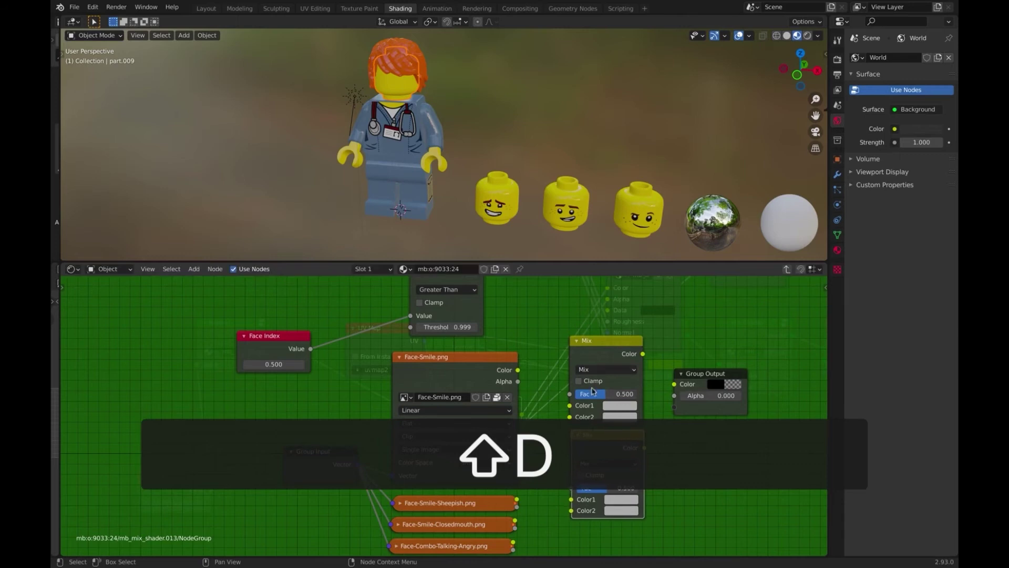
Step: Label the upper Mix node Mix Color
right_click(591, 345)
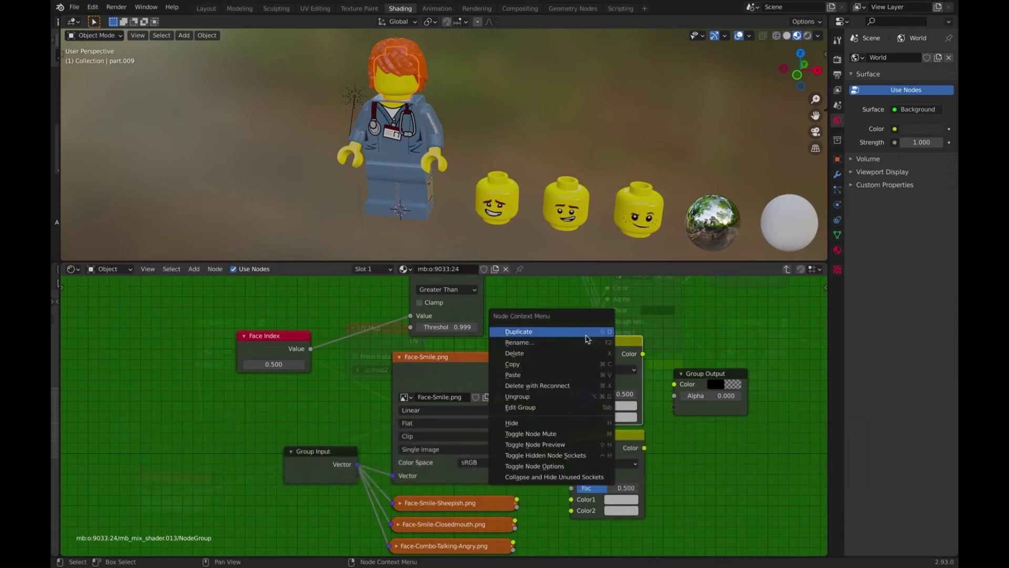
click(584, 341)
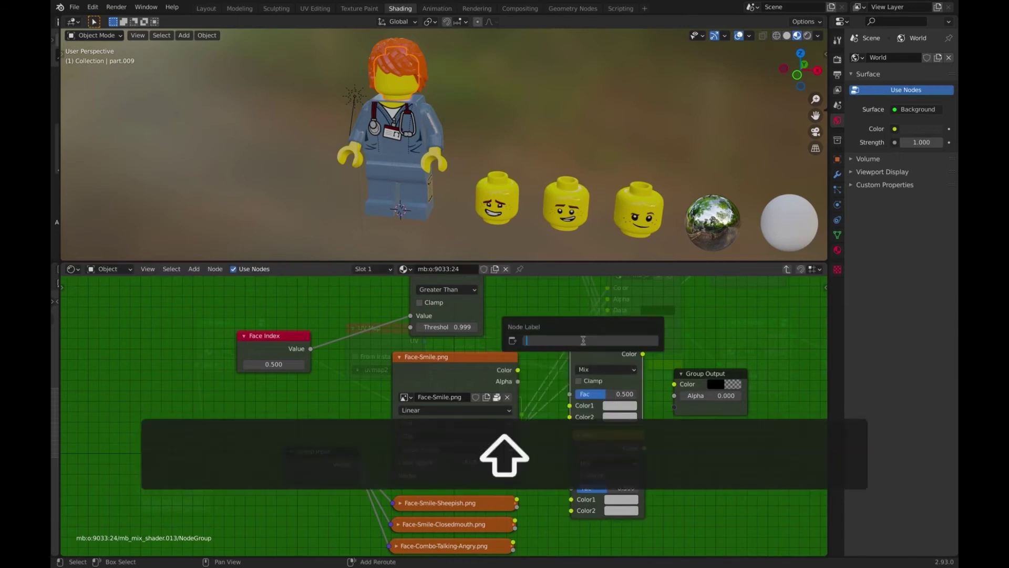
text(Mix)
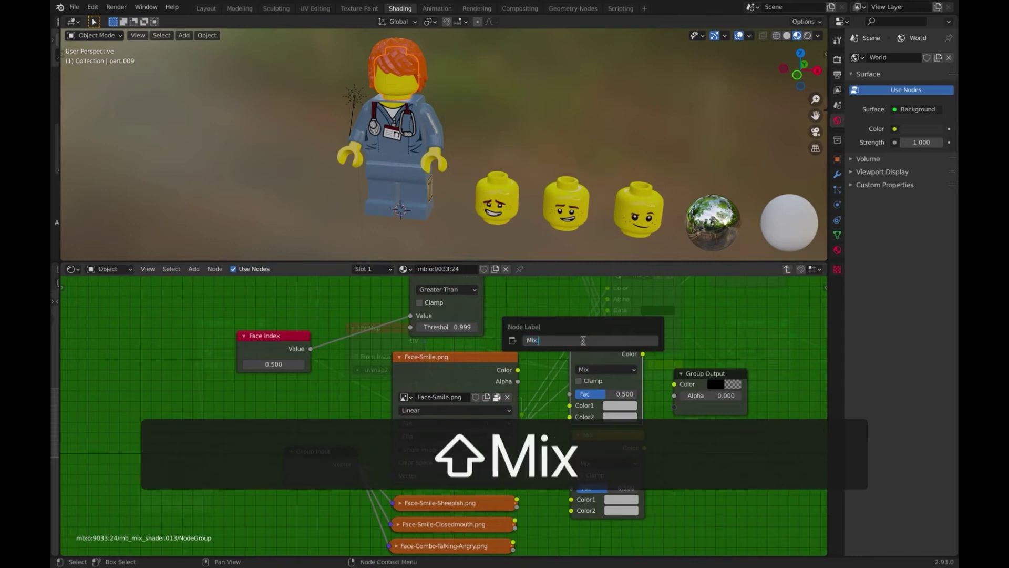
text( Color)
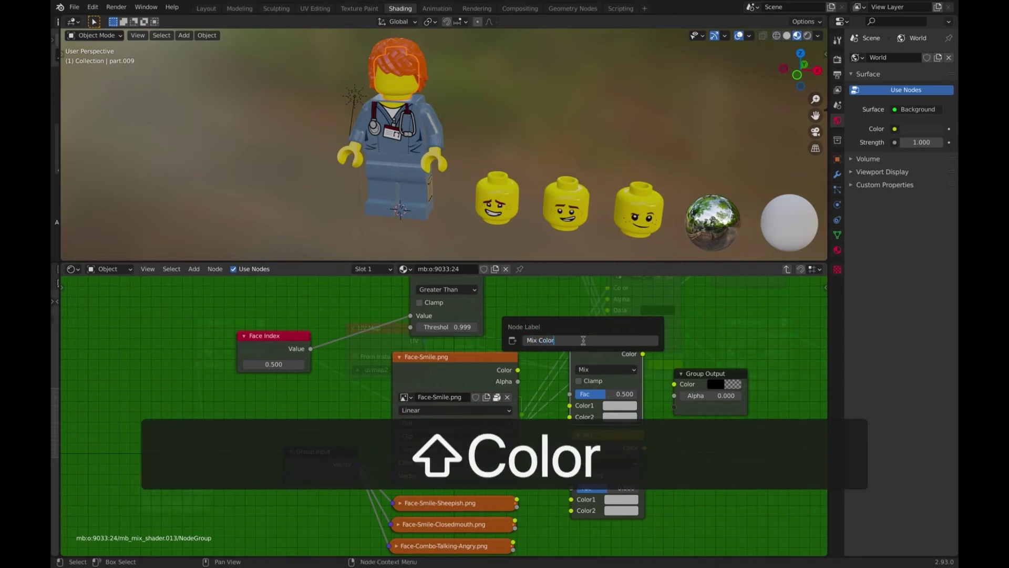
key(Return)
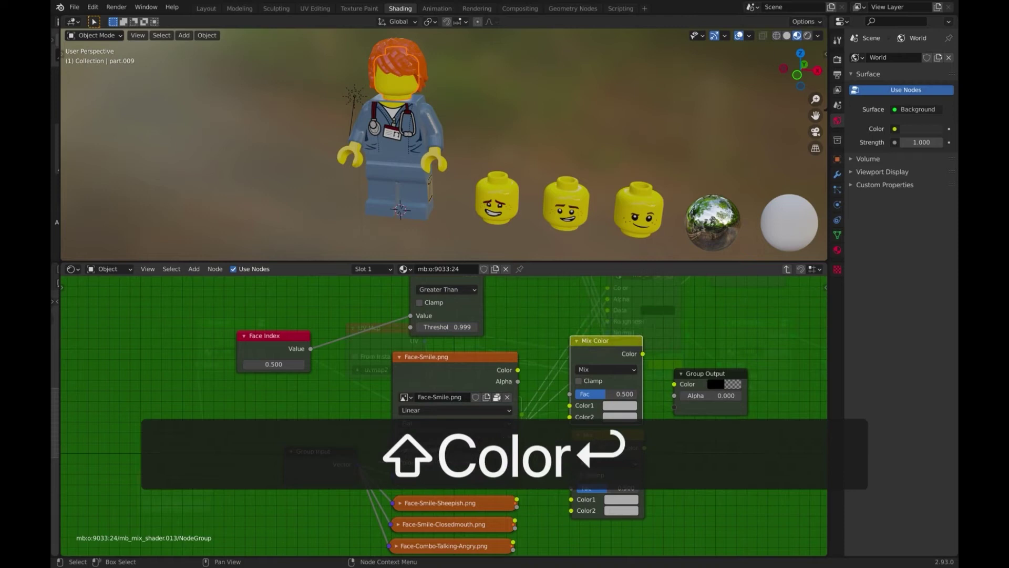
Step: Label the lower Mix node Mix Alpha
right_click(550, 424)
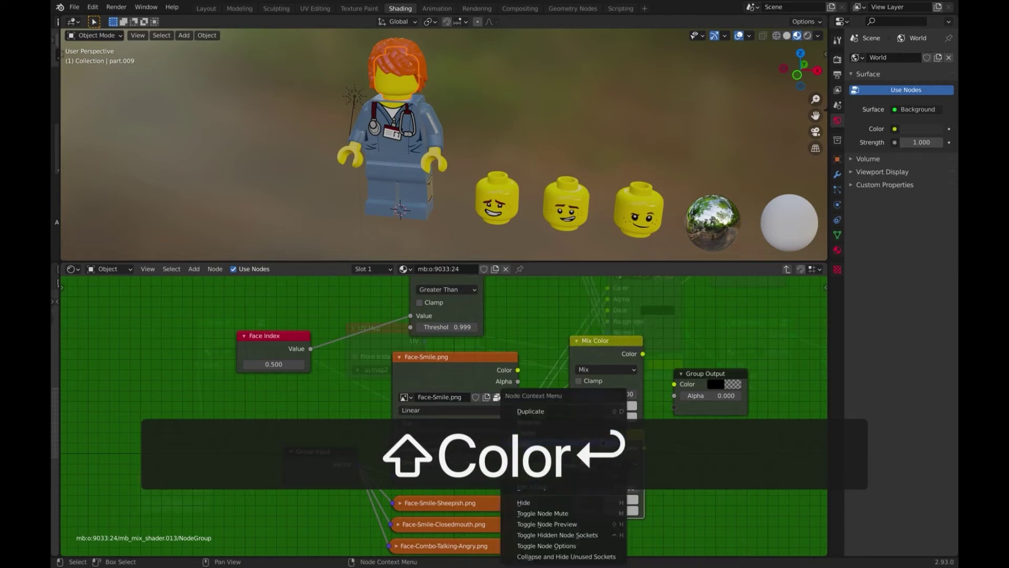
click(551, 423)
text(Mix)
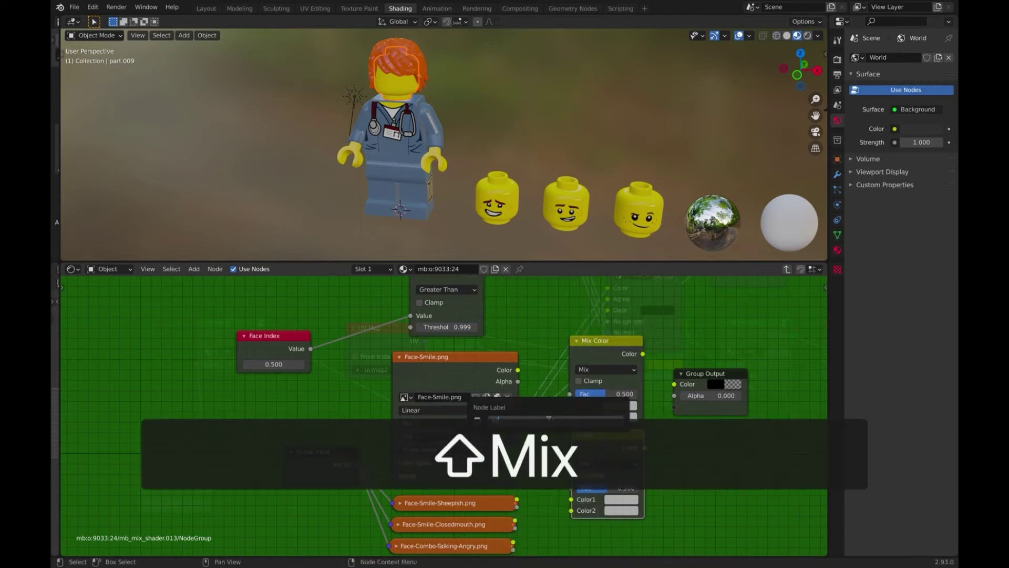
text( Alpha)
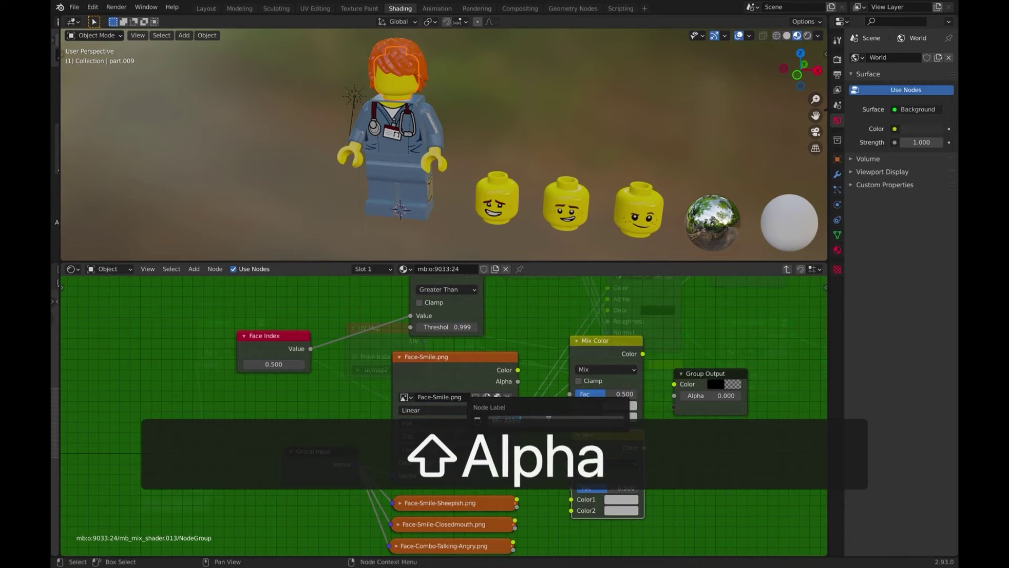
key(Return)
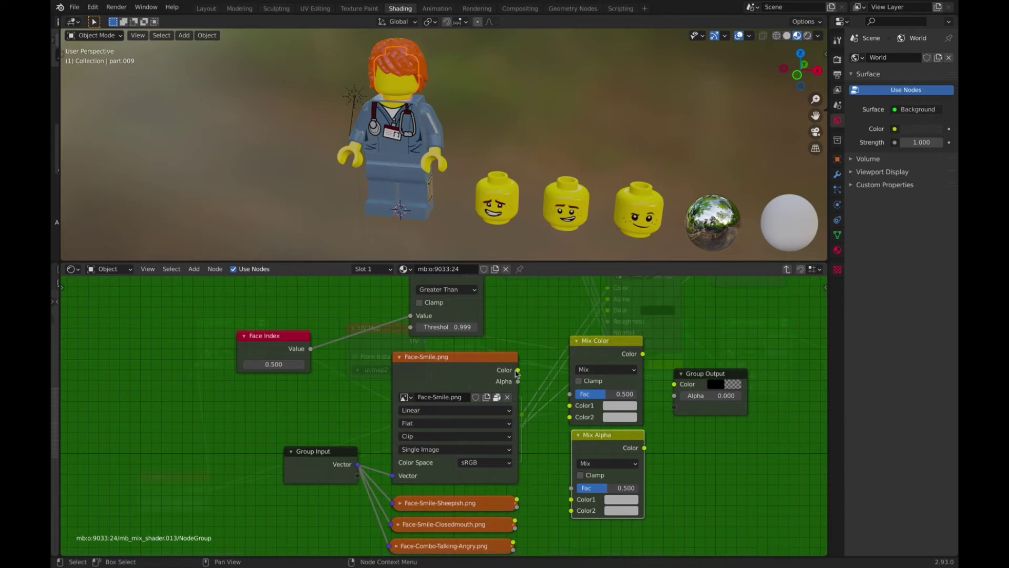
Step: Connect Face-Smile.png and Face-Smile-Sheepish.png to Color1 and Color2, using their Color outputs for Mix Color and Alpha outputs for Mix Alpha
drag(523, 376, 570, 406)
drag(518, 500, 572, 418)
drag(518, 382, 573, 511)
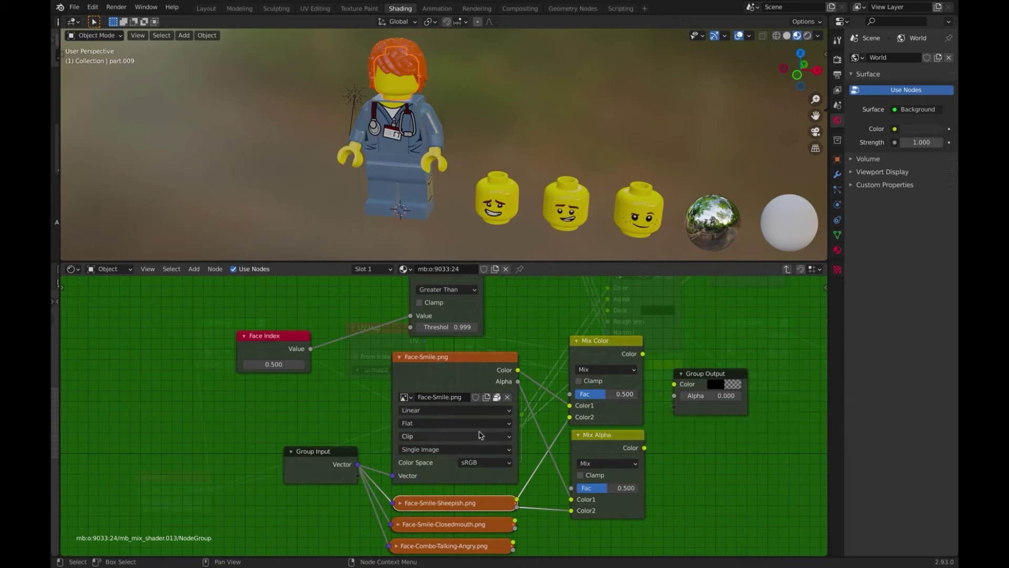
Step: Connect the Greater Than node's Value output to the Fac inputs of both Mix Color and Mix Alpha
middle_drag(470, 409, 460, 441)
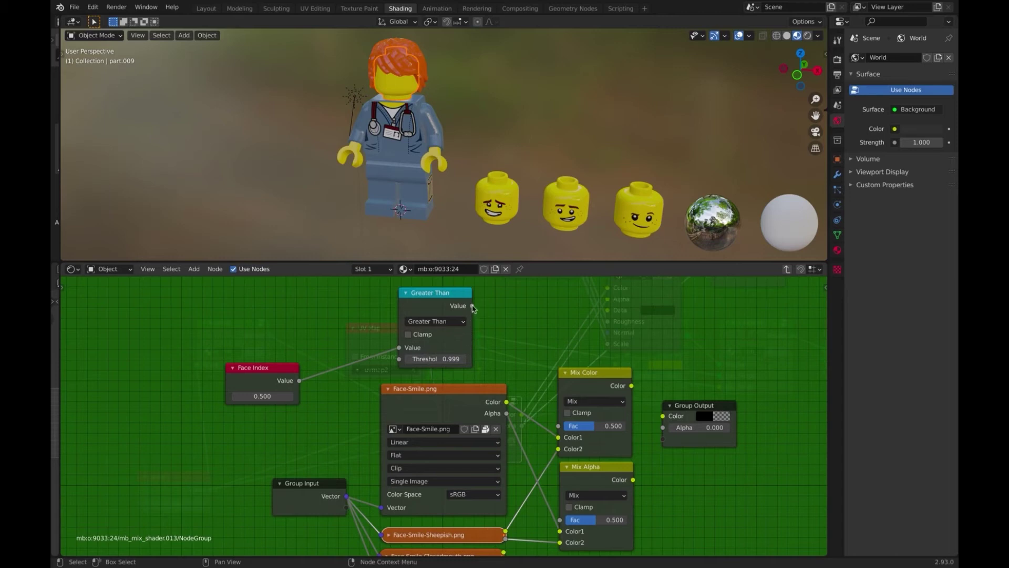
drag(472, 306, 559, 427)
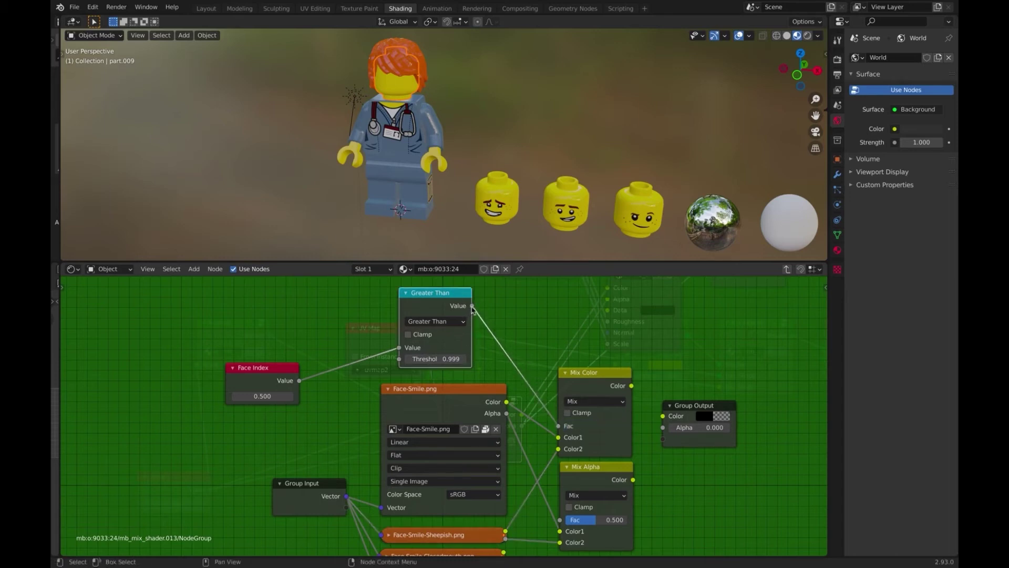
drag(472, 310, 560, 520)
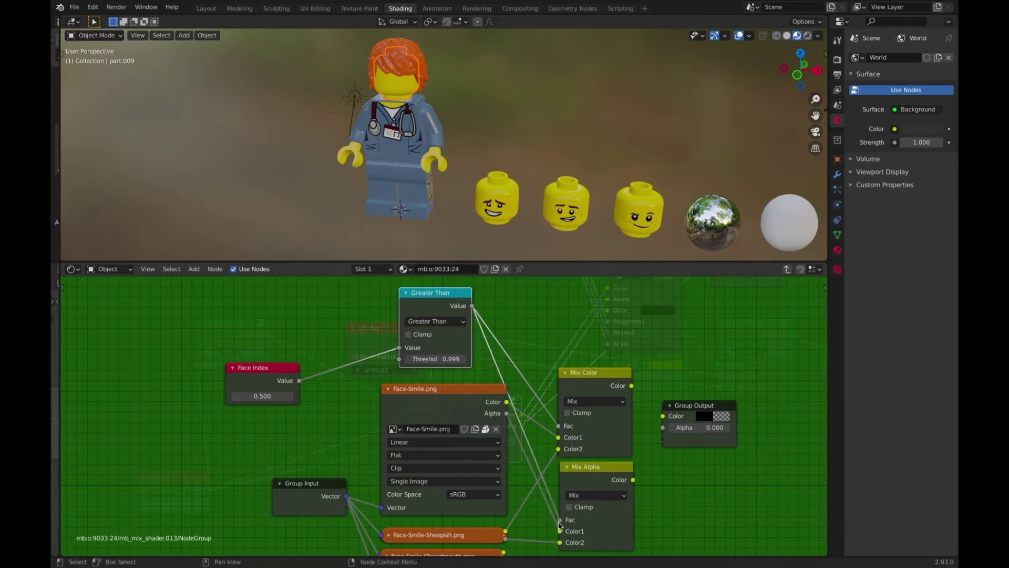
Step: Set the Face Index value to 0
click(266, 397)
key(BackSpace)
text(0)
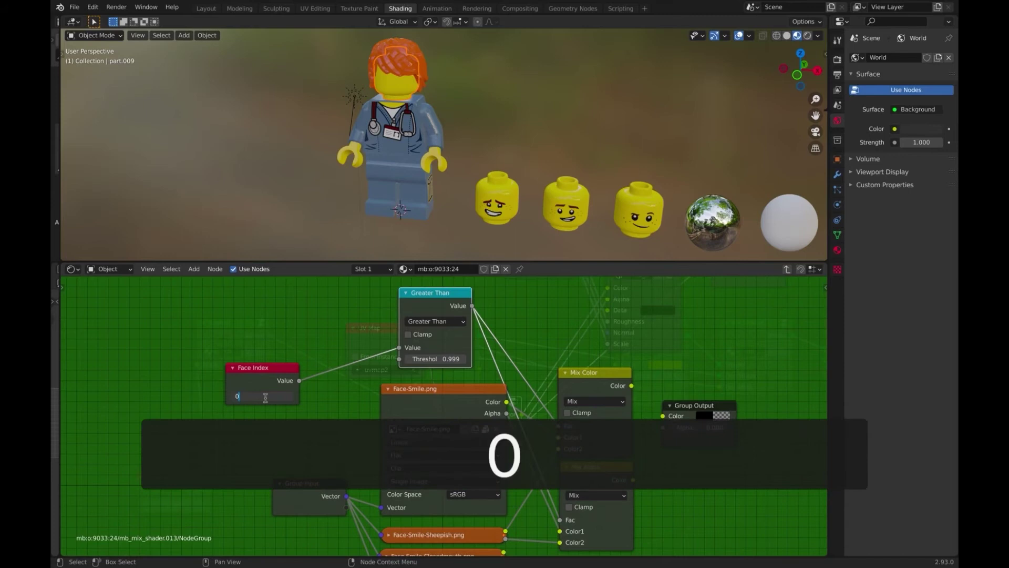
key(Return)
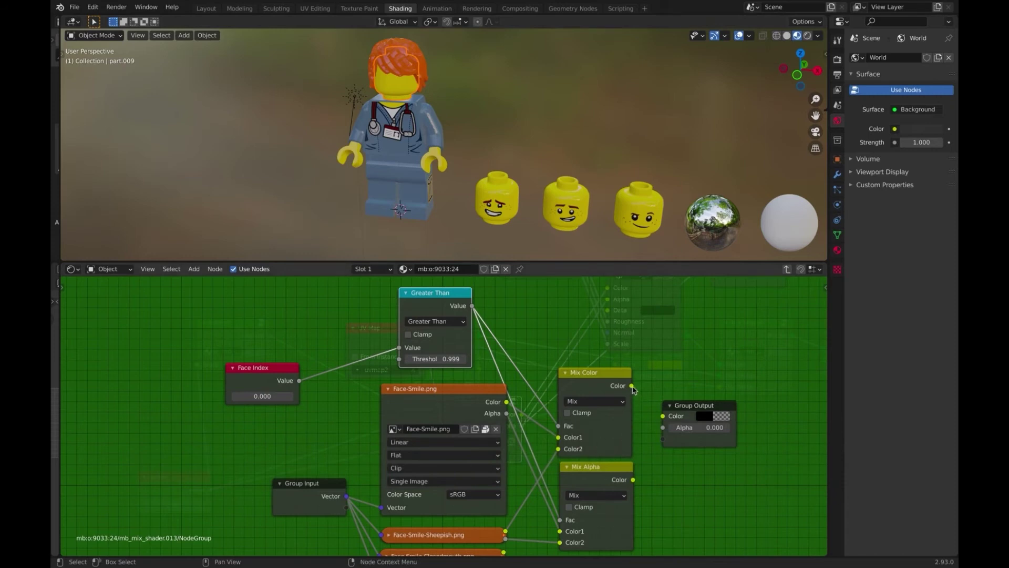
Step: Connect the Mix Color output to the Group Output's Color and the Mix Alpha output to its Alpha
drag(632, 386, 662, 416)
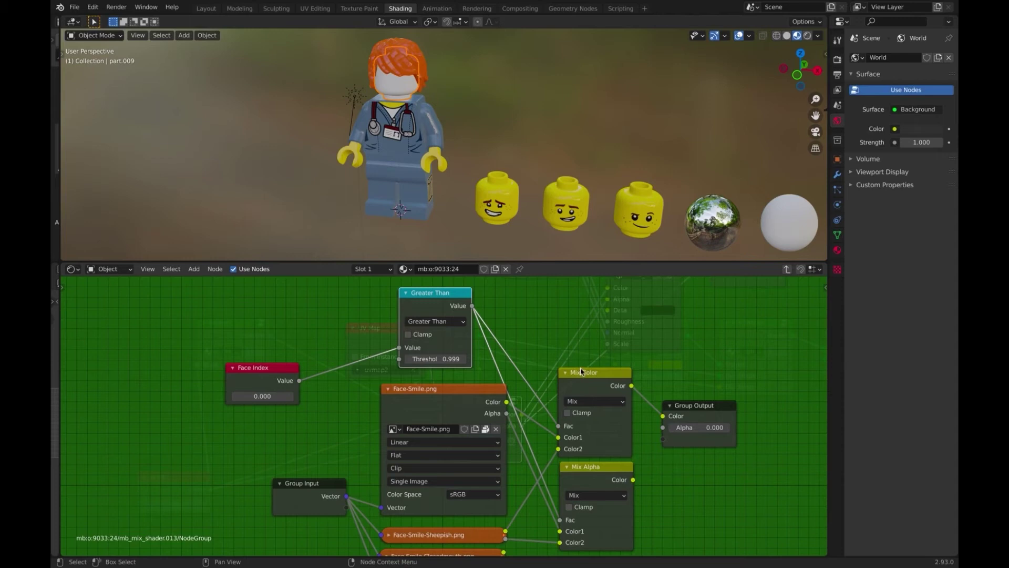
drag(633, 480, 664, 429)
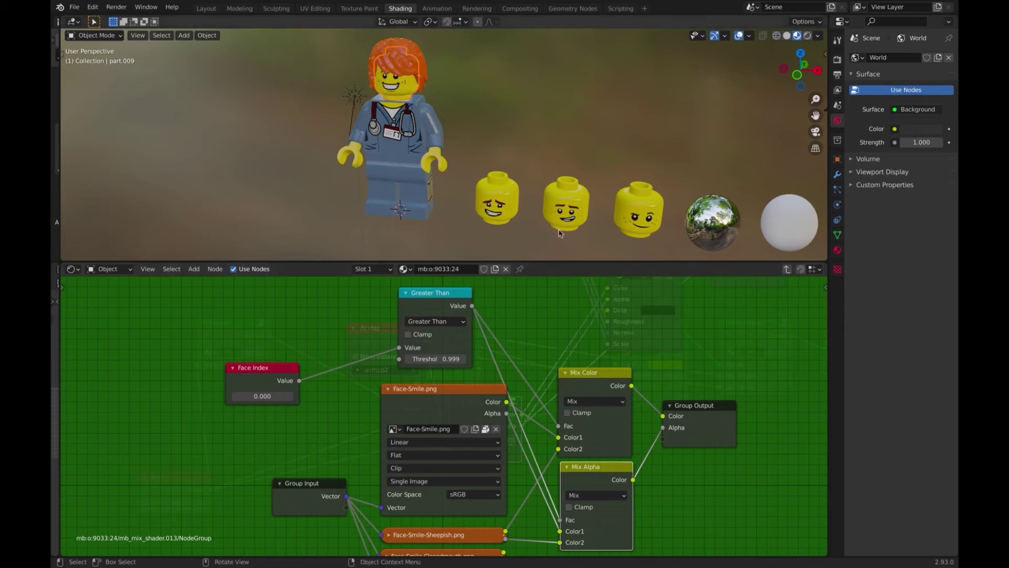
Step: Test the face switching by setting Face Index to 1 and returning it to 0
click(272, 397)
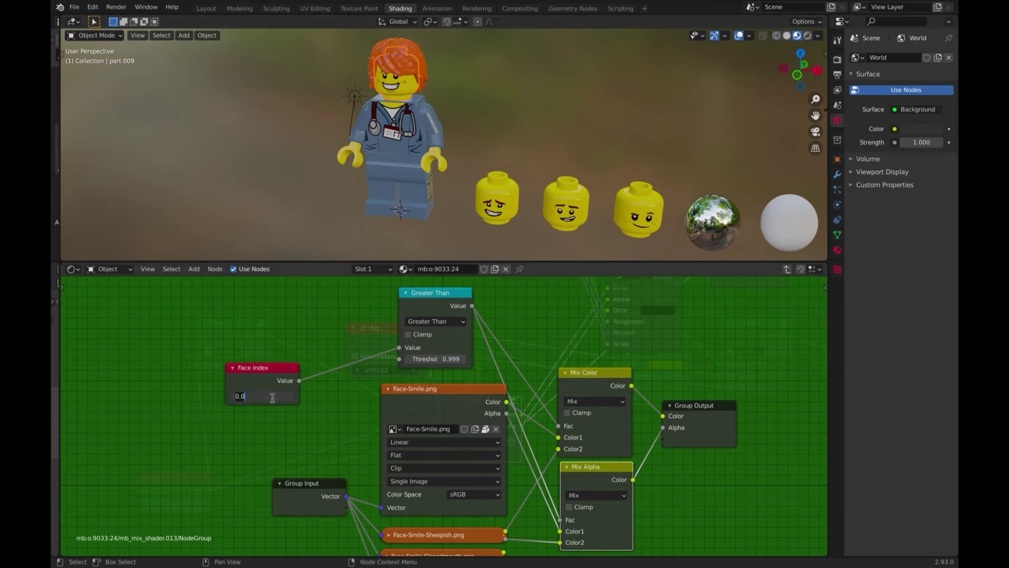
text(1)
key(Return)
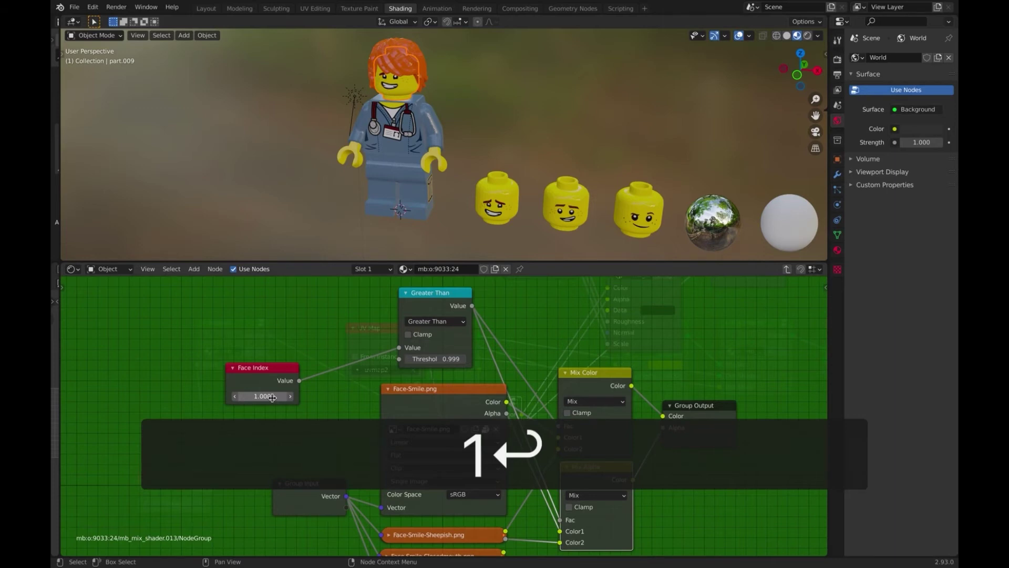
click(273, 397)
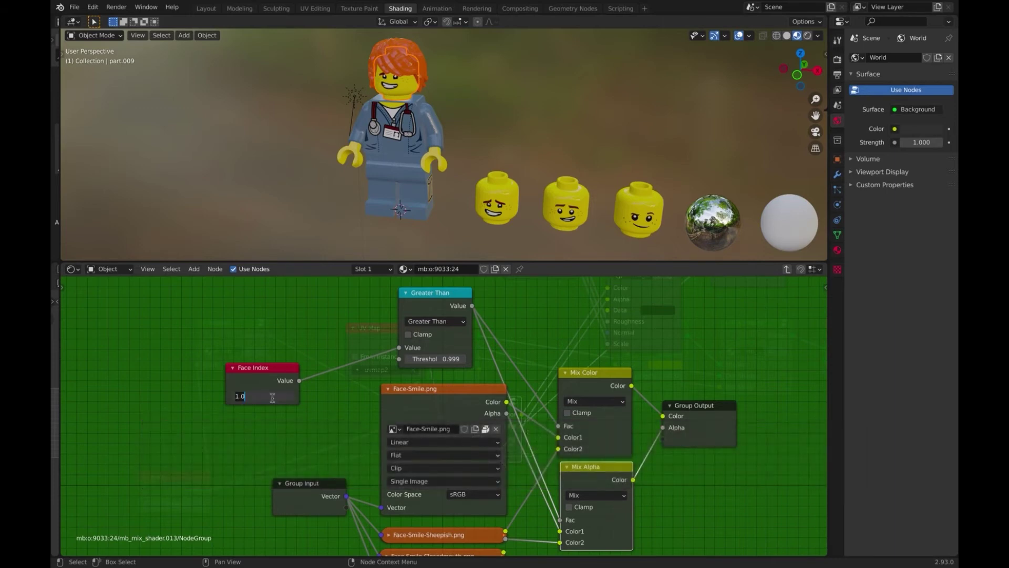
text(0)
key(Return)
scroll(528, 438, down, 4)
scroll(528, 438, right, 5)
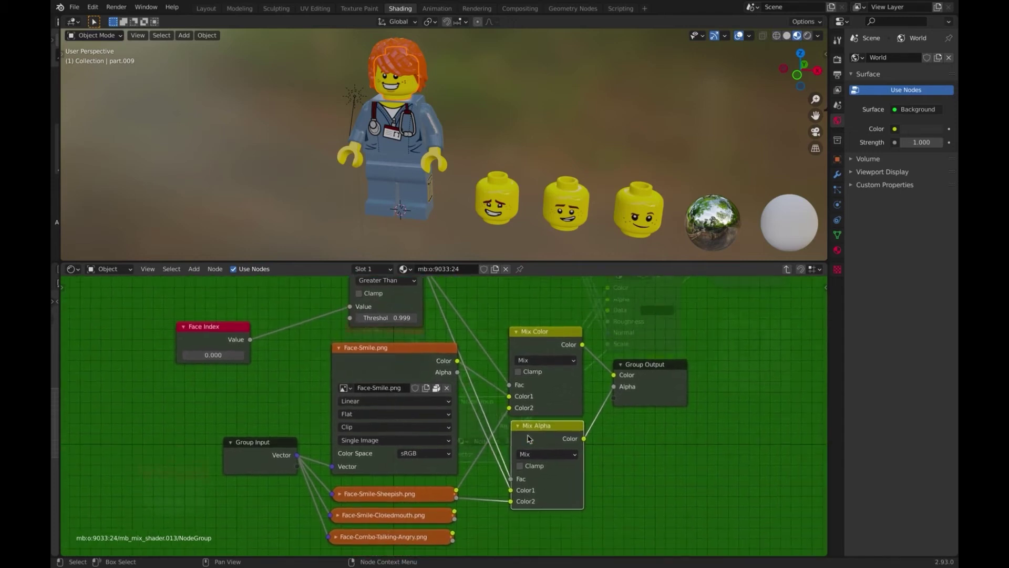
Step: Group the Face-Smile, Face-Smile-Sheepish, Greater Than, Mix Color and Mix Alpha nodes into a nested node group and return to the parent group
scroll(528, 438, right, 1)
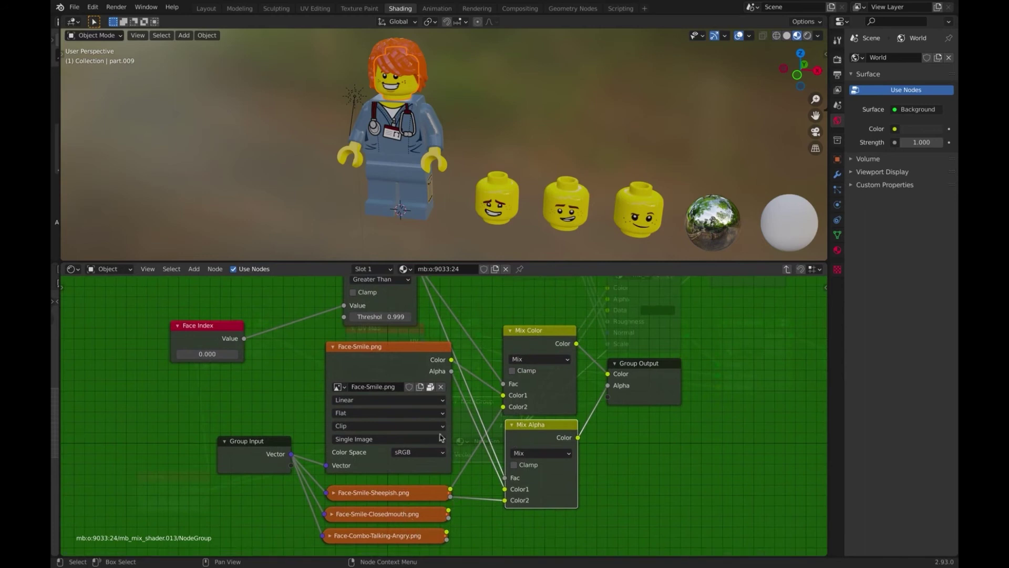
scroll(480, 465, down, 3)
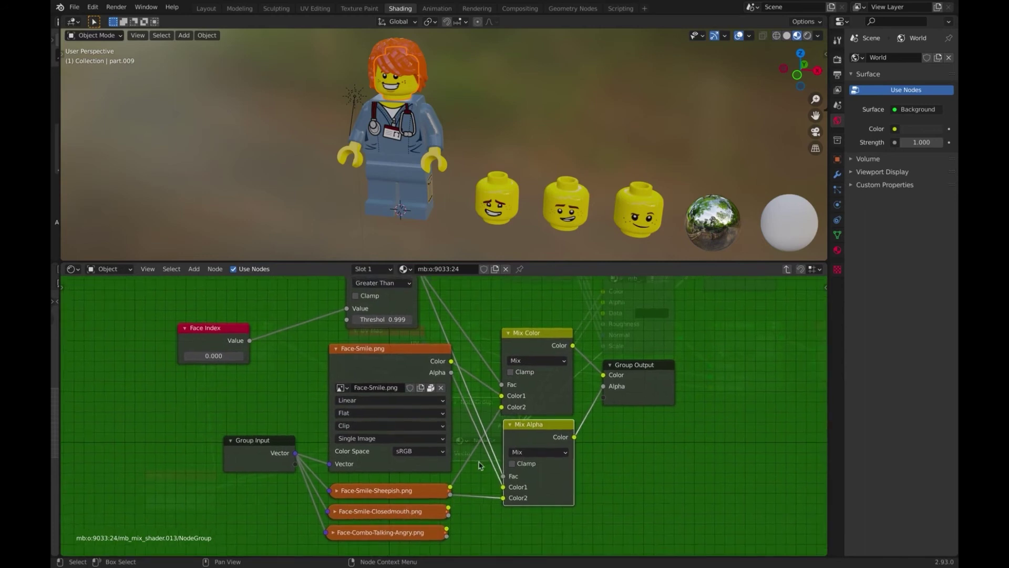
scroll(479, 465, down, 2)
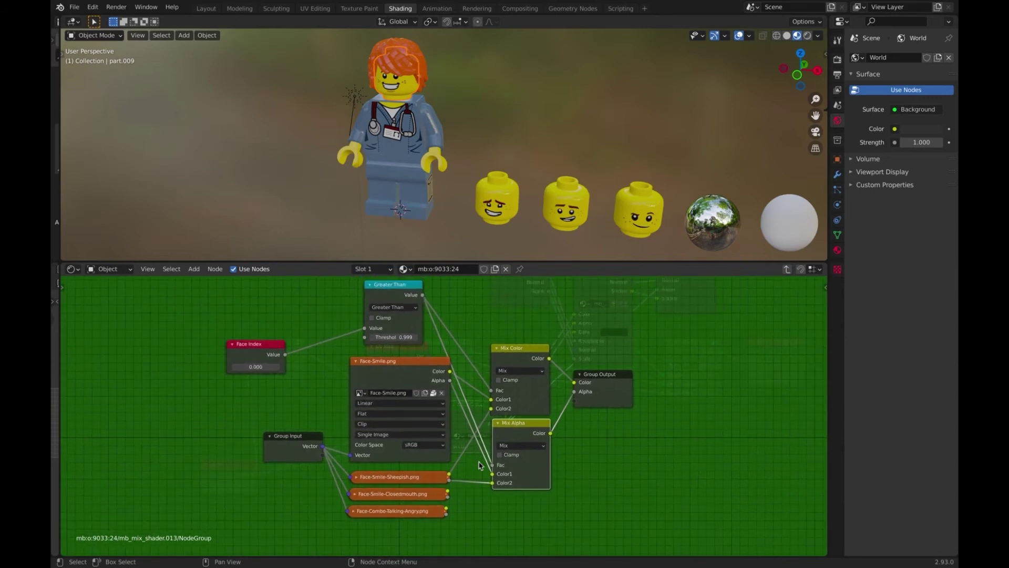
scroll(479, 466, up, 1)
scroll(479, 465, down, 2)
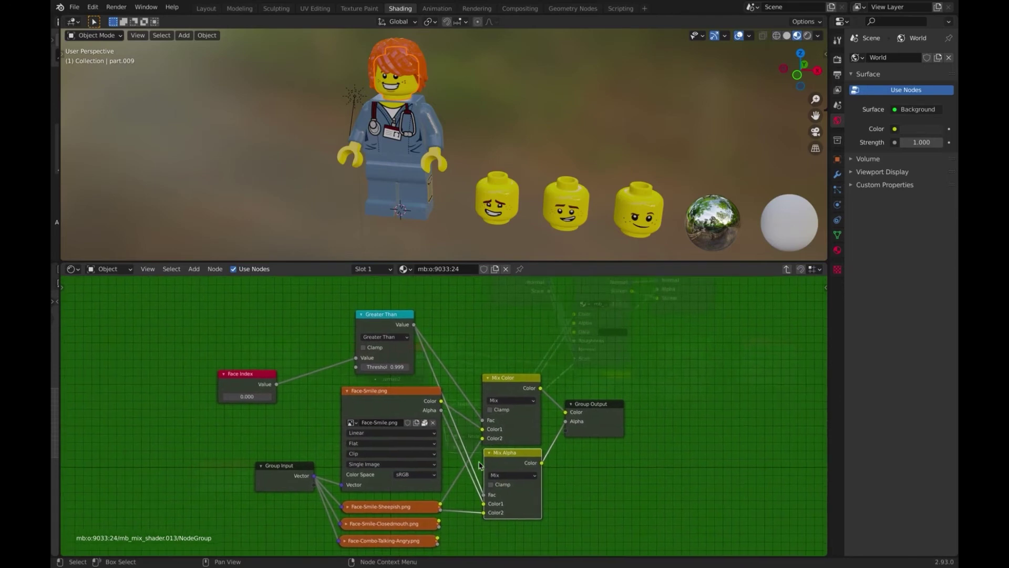
scroll(480, 465, up, 1)
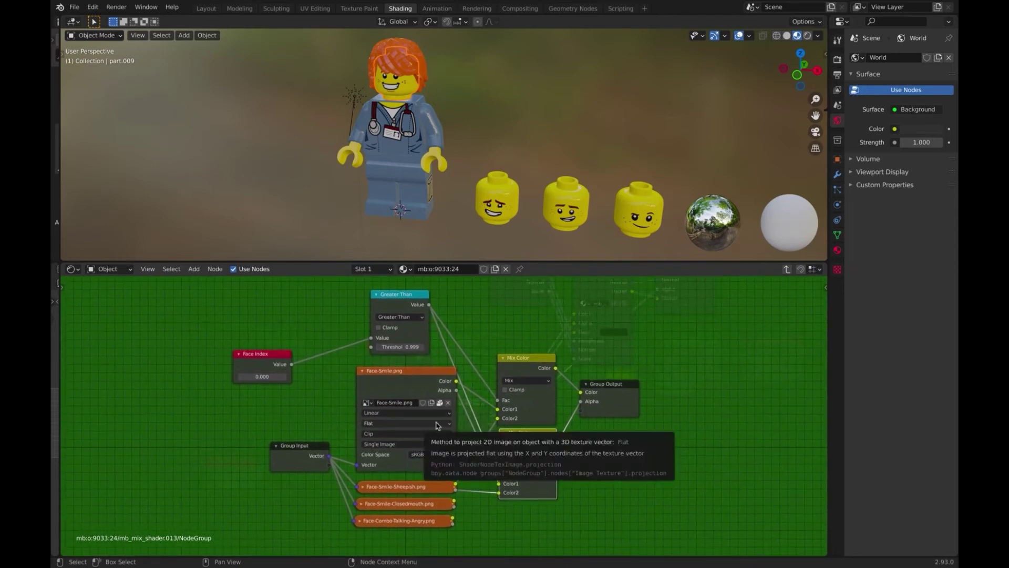
click(413, 487)
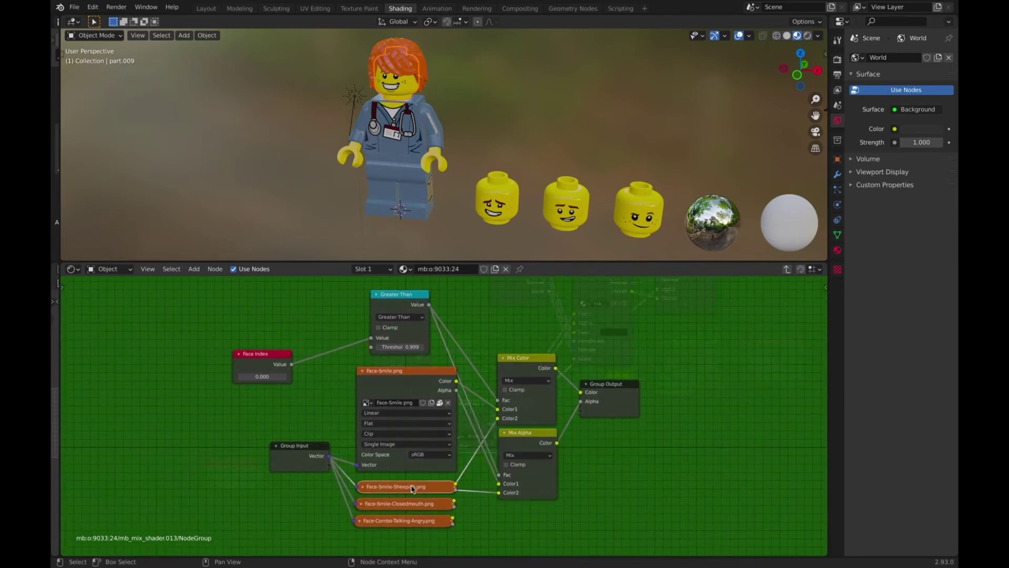
shift+click(421, 378)
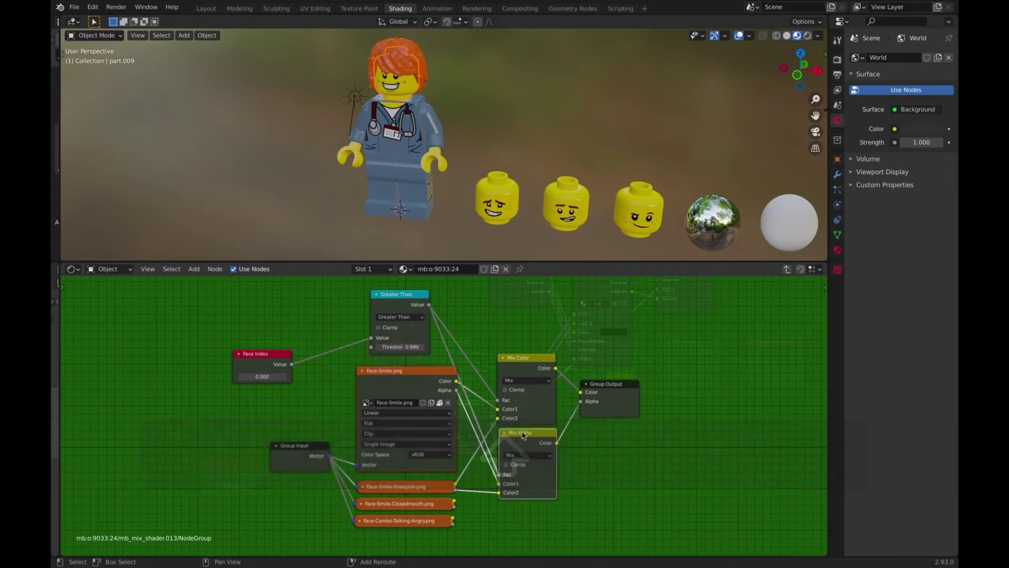
shift+click(524, 359)
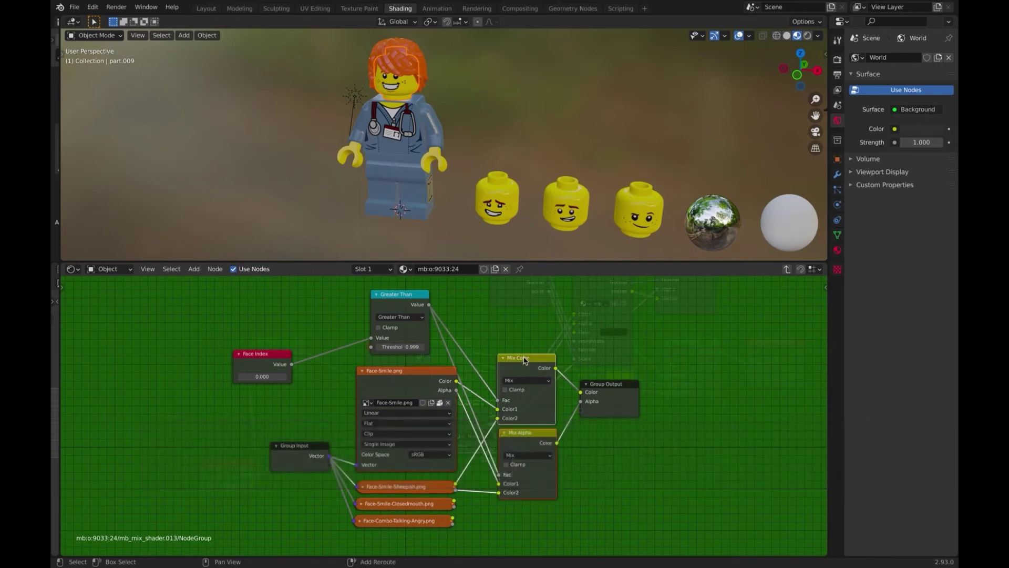
shift+click(398, 295)
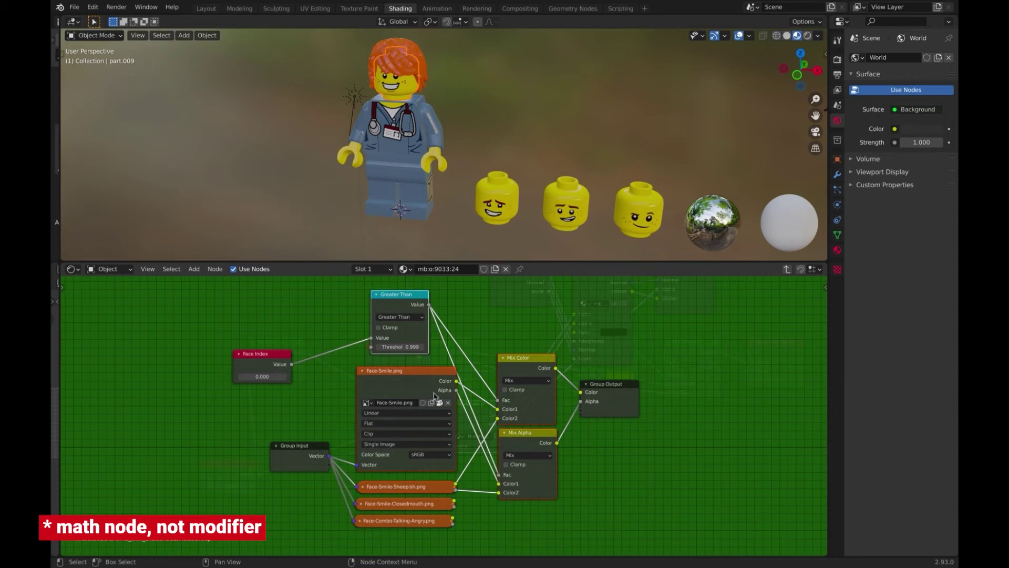
right_click(413, 374)
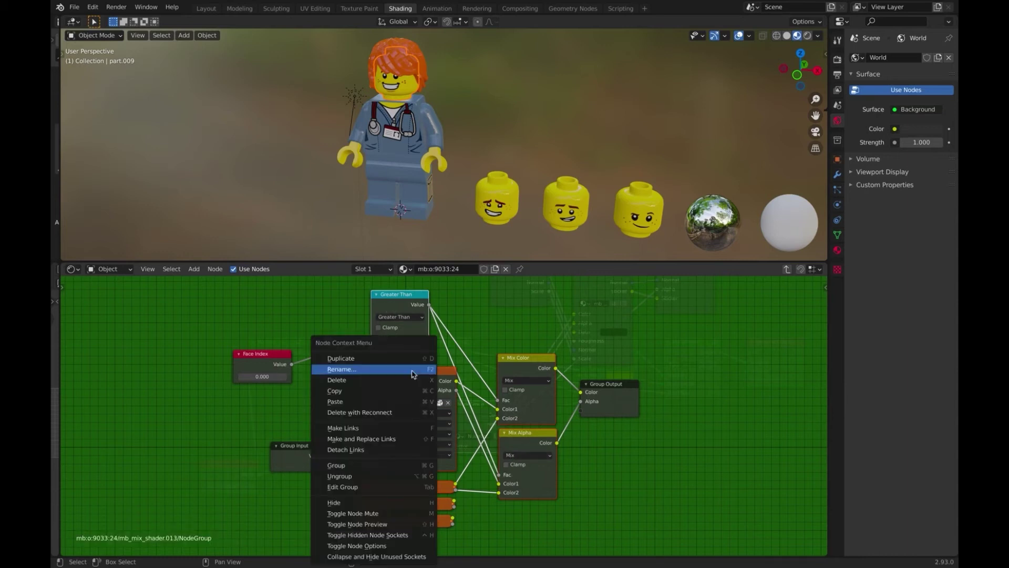
click(388, 466)
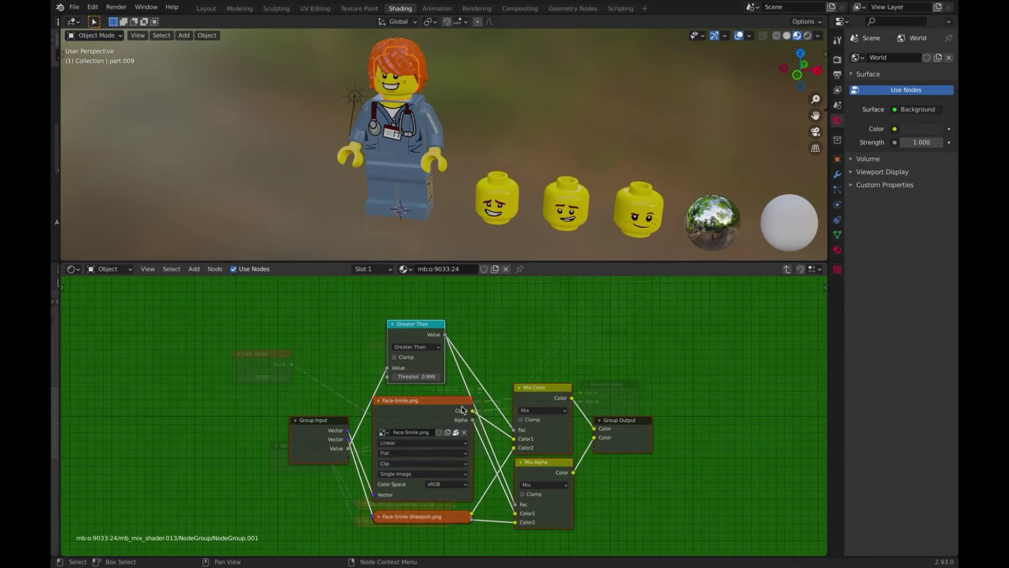
click(787, 269)
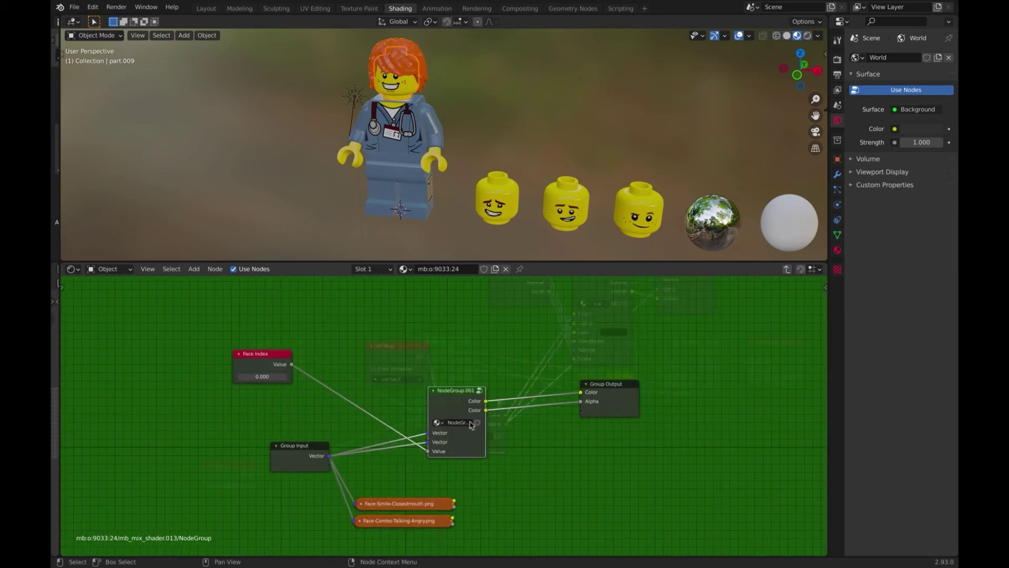
Step: Position the nested group node between Face Index and Group Output and label it "Face Selecor Level 1"
drag(459, 392, 411, 366)
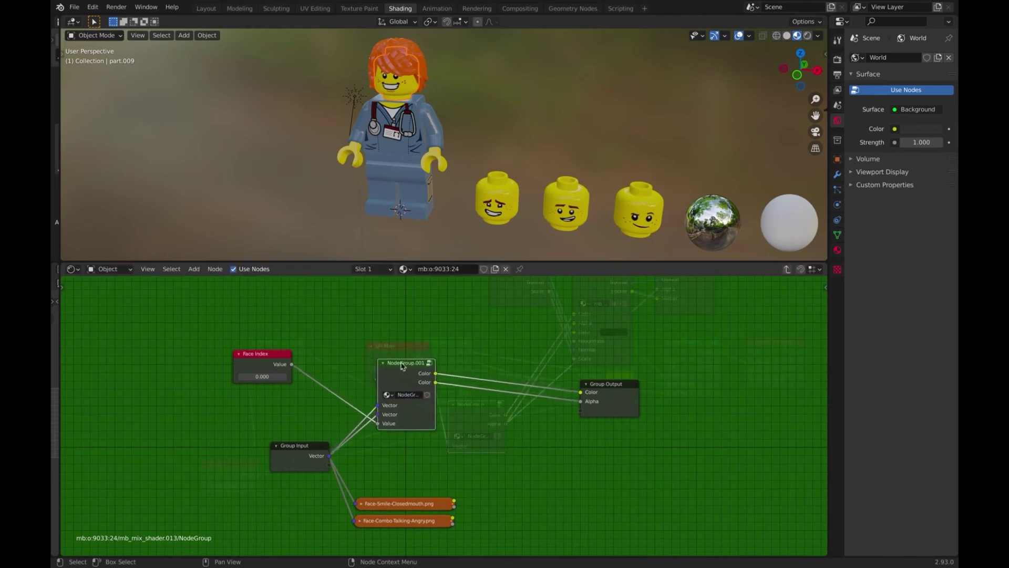
right_click(402, 367)
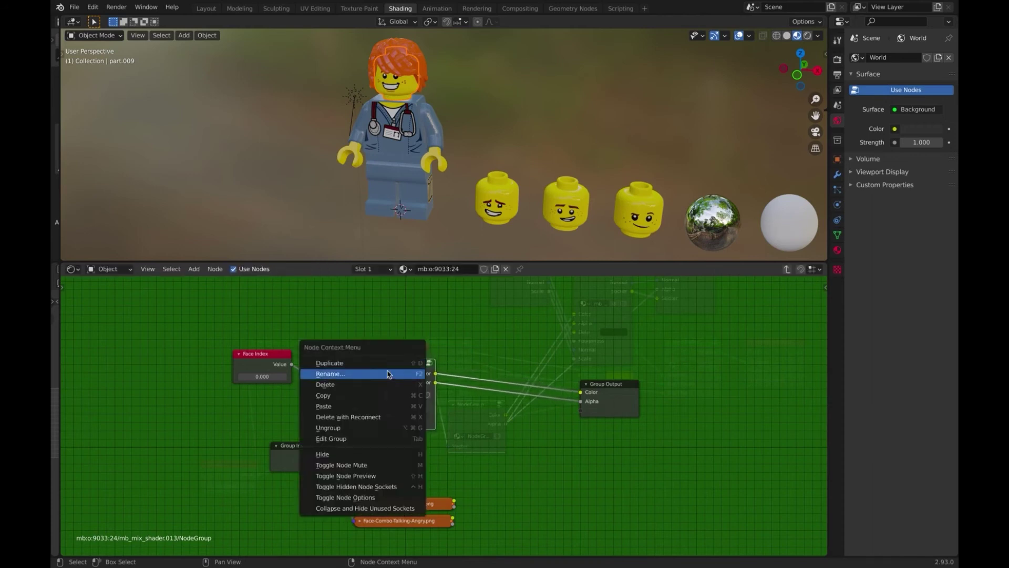
click(389, 372)
text(Face S)
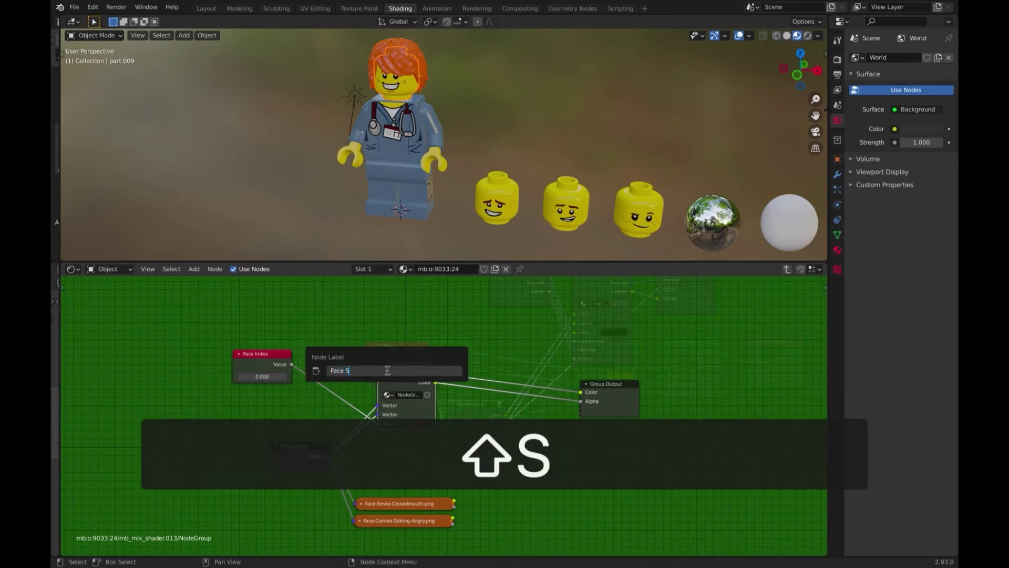
text(elecor)
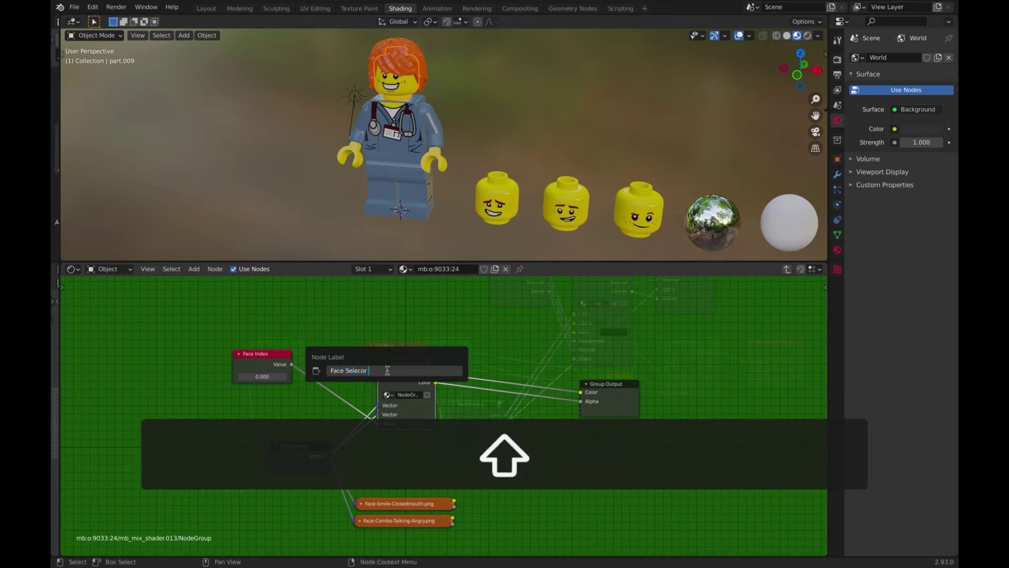
text( Level)
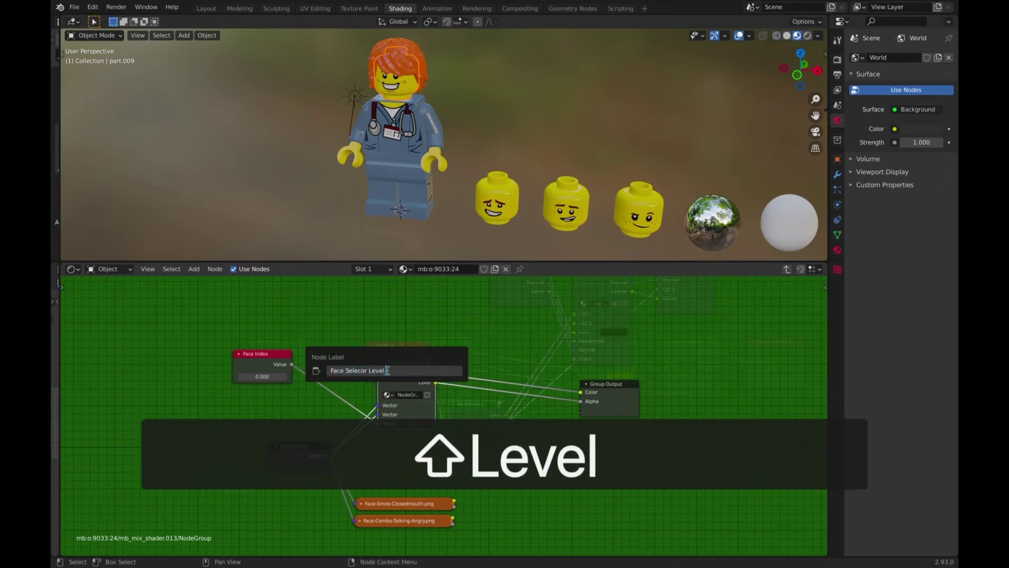
text( 1)
key(Return)
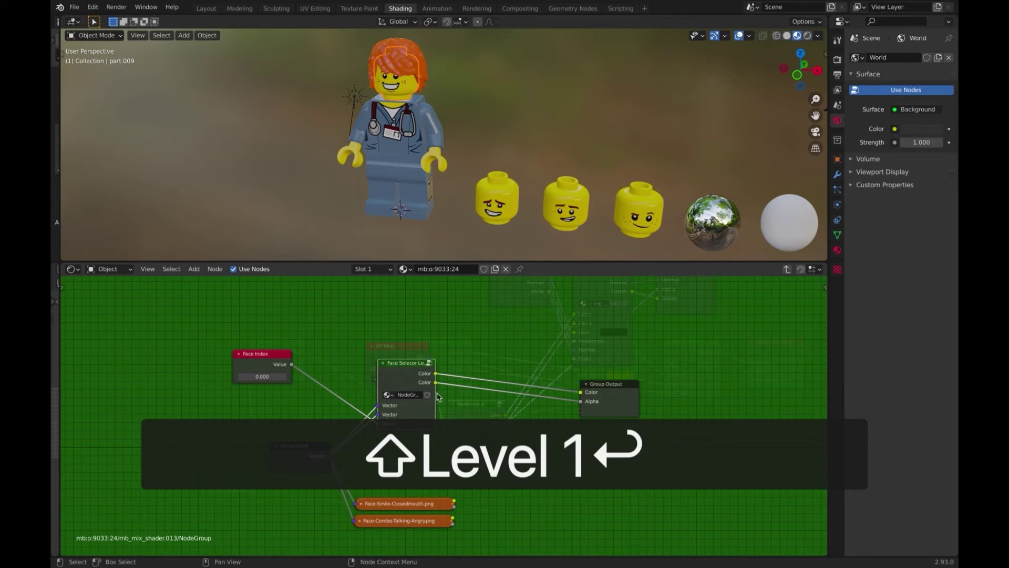
Step: Widen the nested group node to fit its label and place the Face-Smile-Closedmouth.png node directly below it
drag(436, 394, 493, 403)
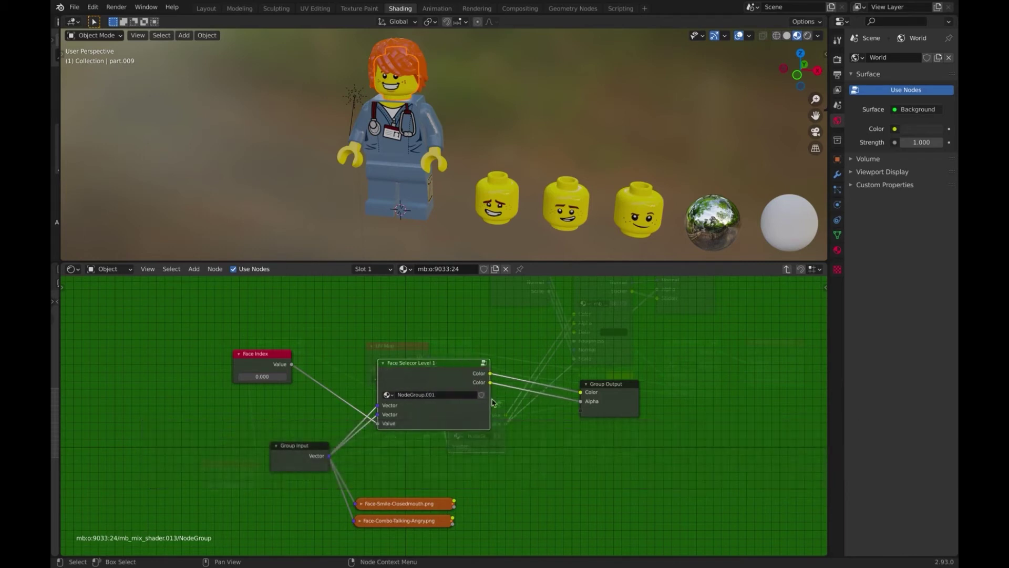
drag(447, 365, 434, 362)
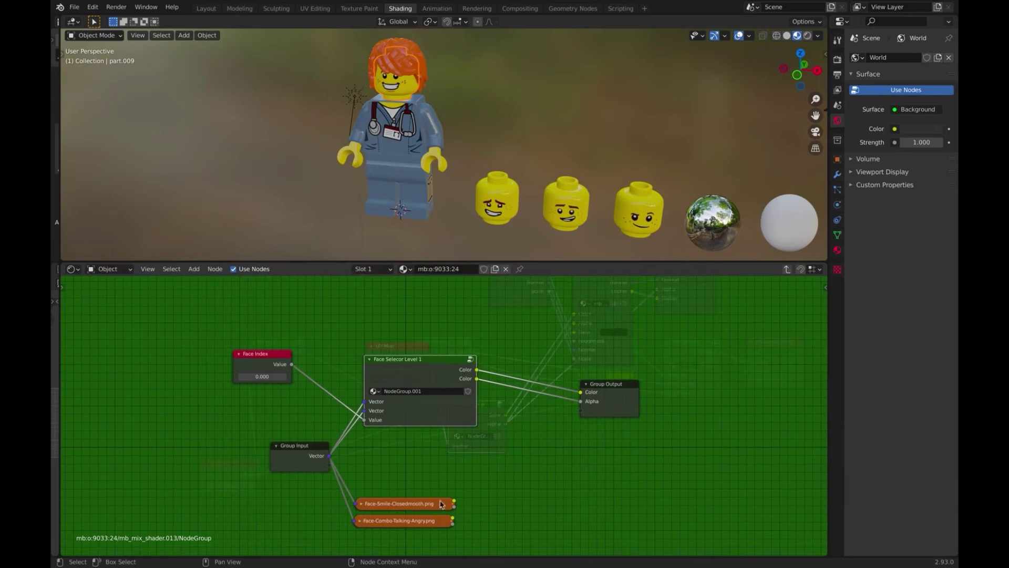
drag(421, 506, 432, 450)
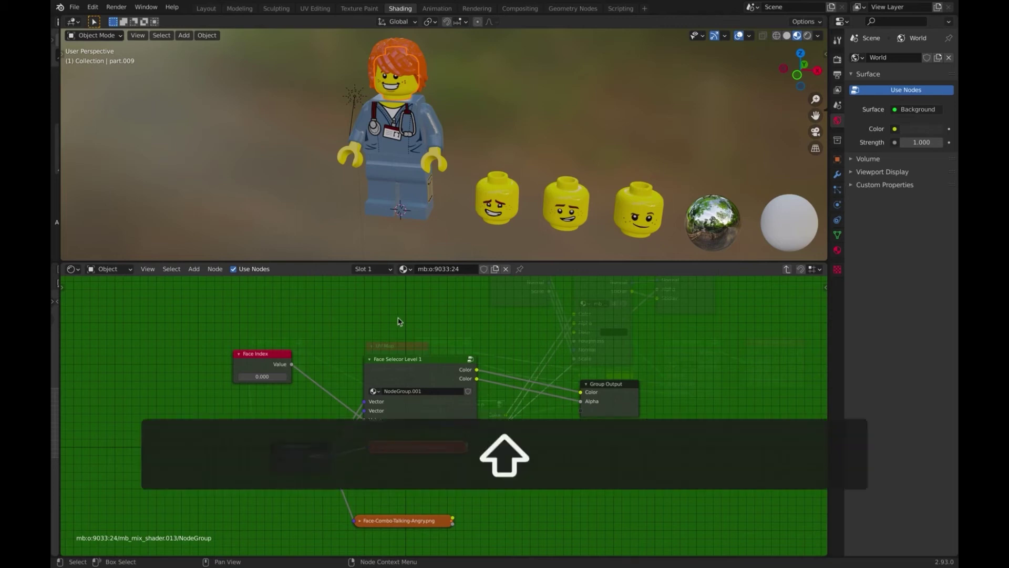
Step: Add a Math node above the nested group node and set its operation to Greater Than
key(shift+a)
click(399, 318)
text(math)
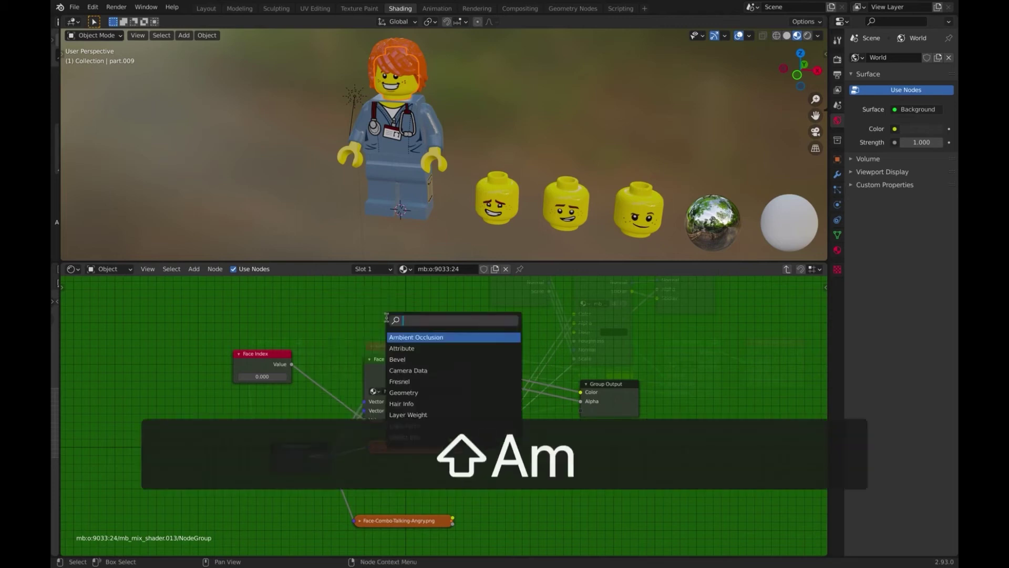
key(Return)
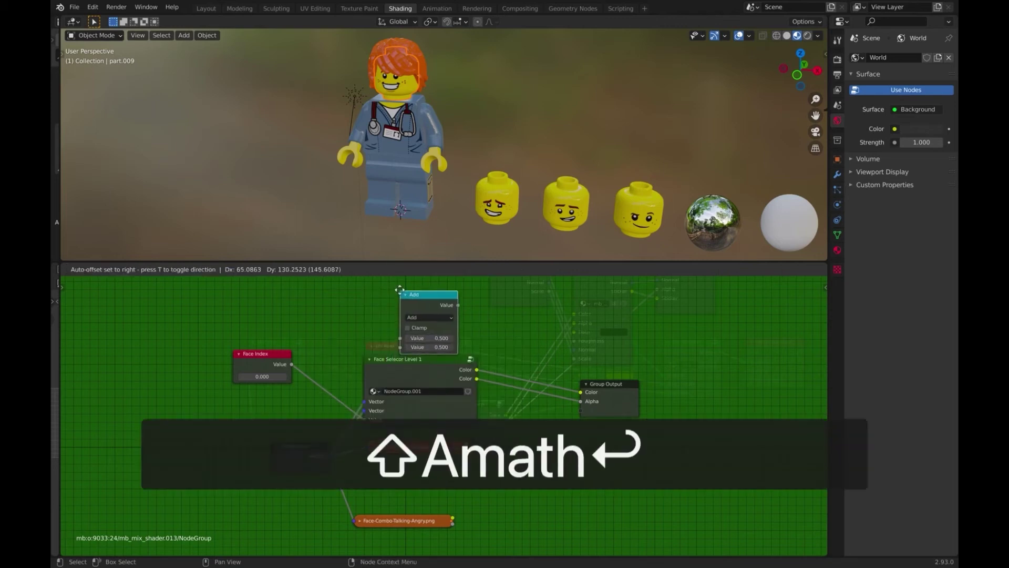
click(441, 311)
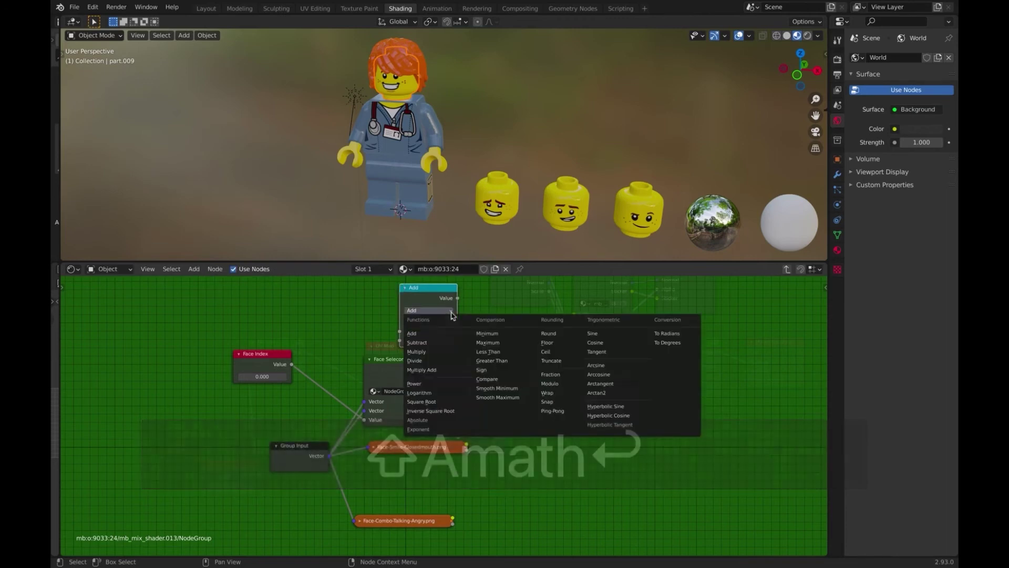
click(492, 361)
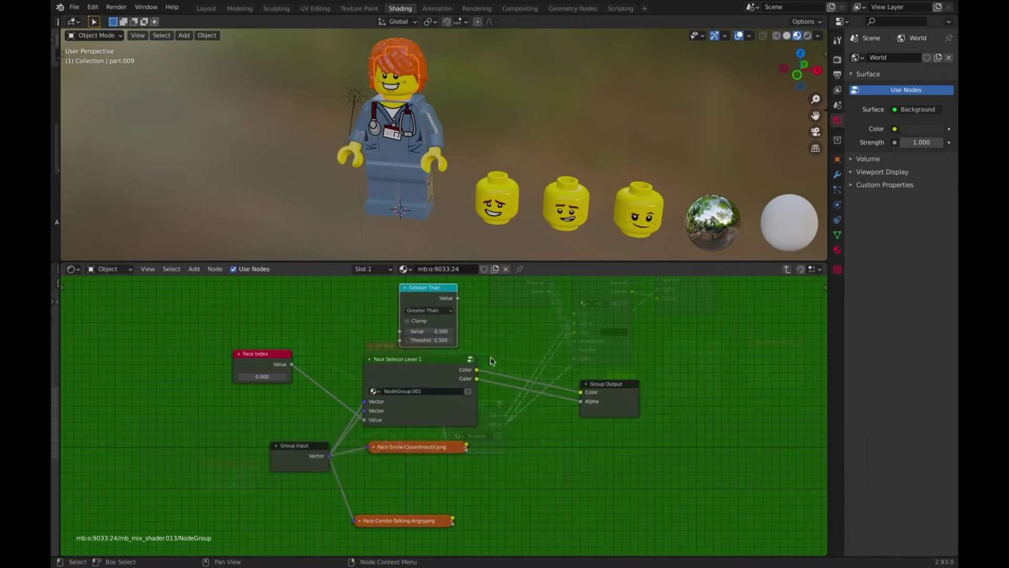
Step: Set the new Greater Than node's threshold to 1.999 and connect the Face Index value to its Value input
click(445, 340)
text(1.999)
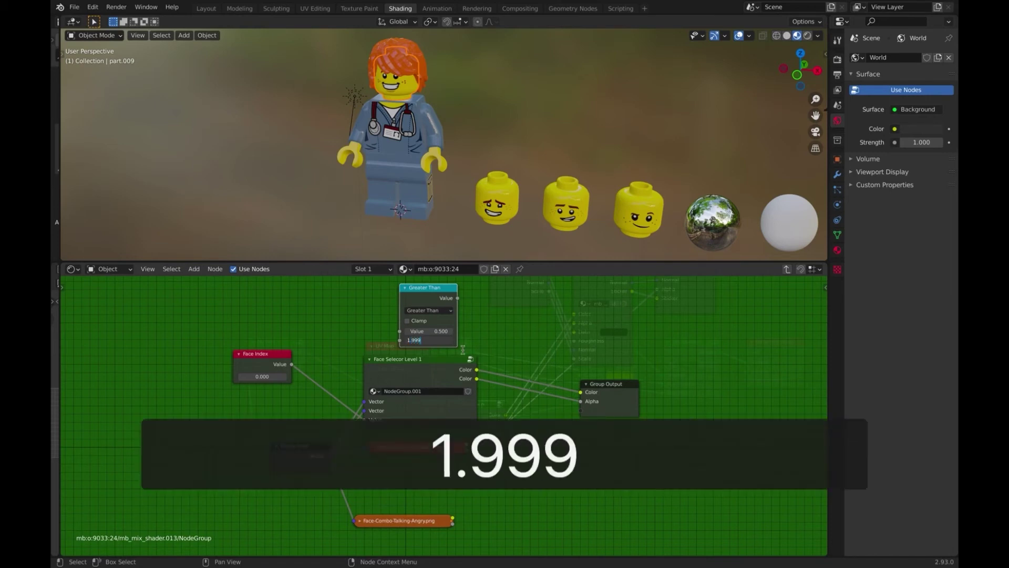
key(Return)
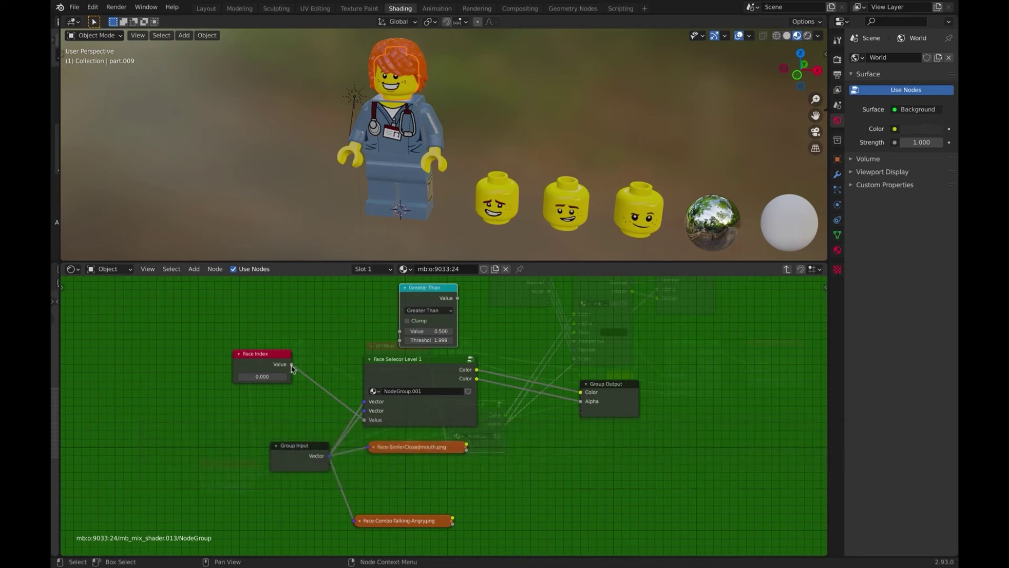
drag(292, 365, 400, 332)
Step: Add a MixRGB node between the new Greater Than node and the Group Output
click(533, 352)
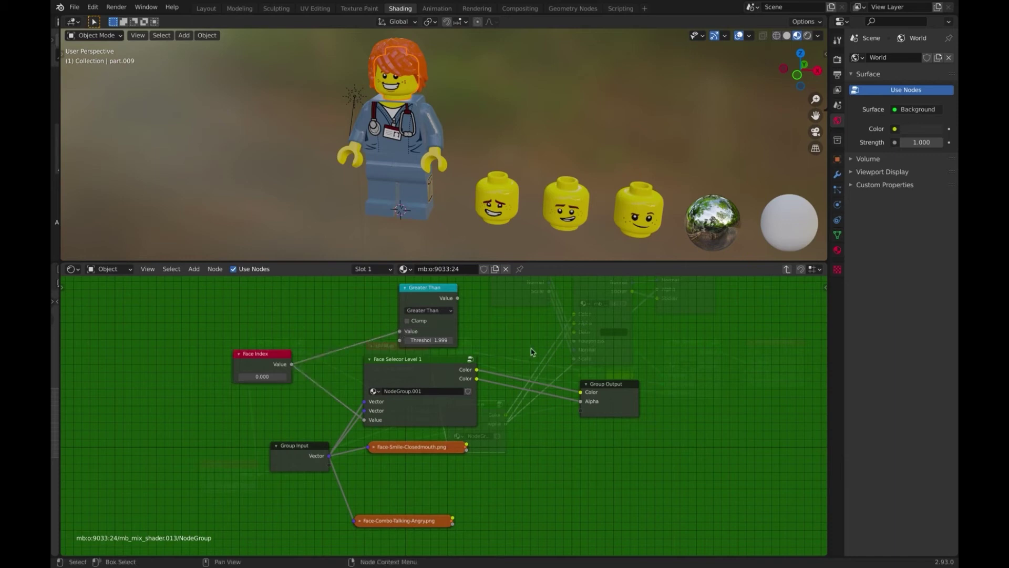
key(shift+a)
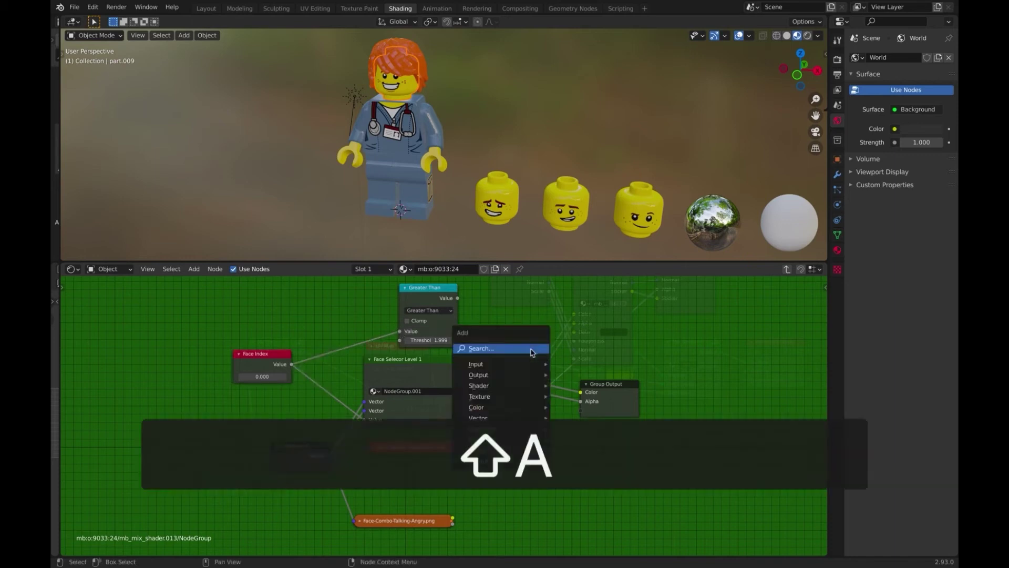
click(530, 348)
text(mix)
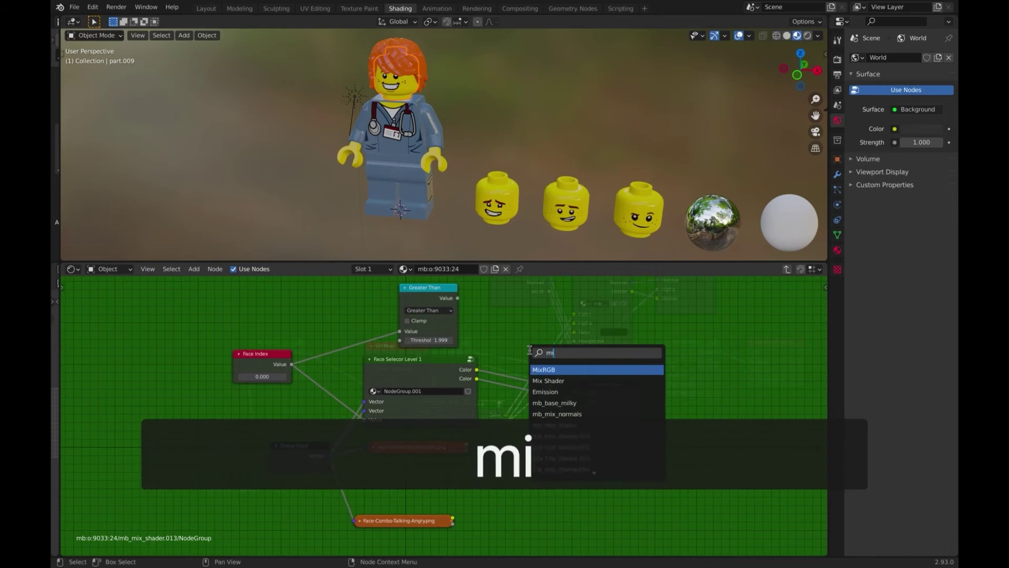
click(539, 369)
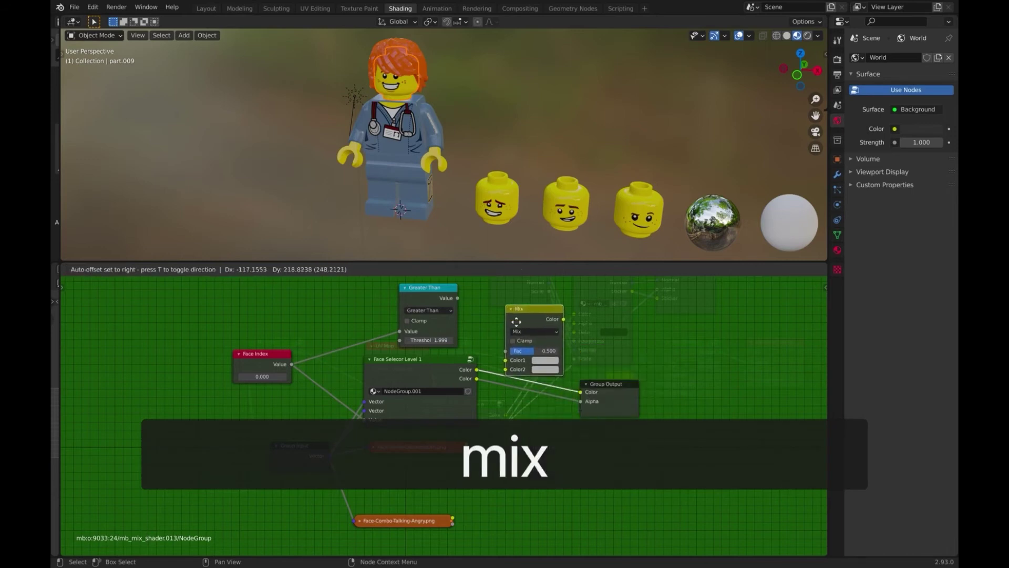
click(516, 326)
key(shift+d)
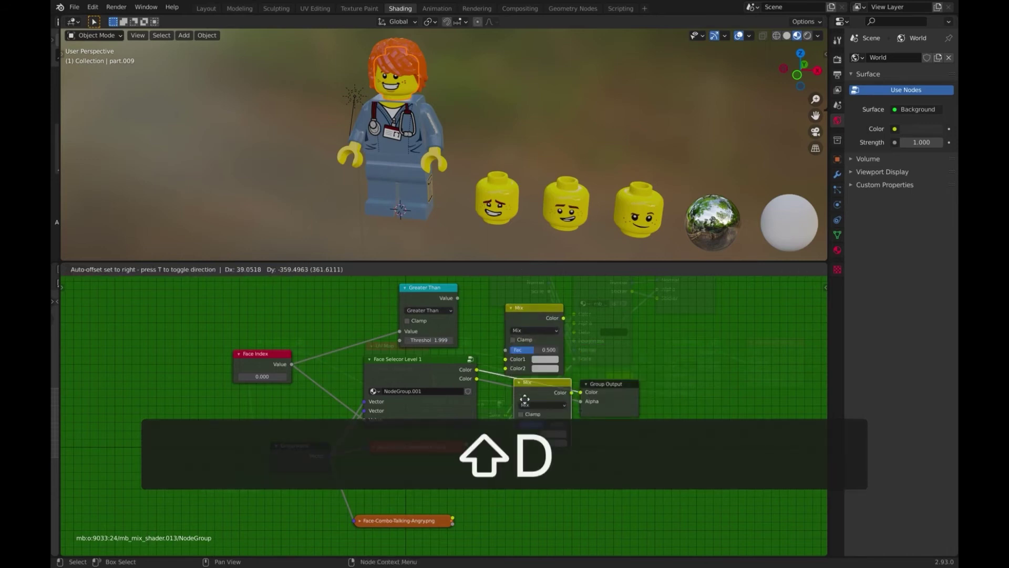
click(516, 413)
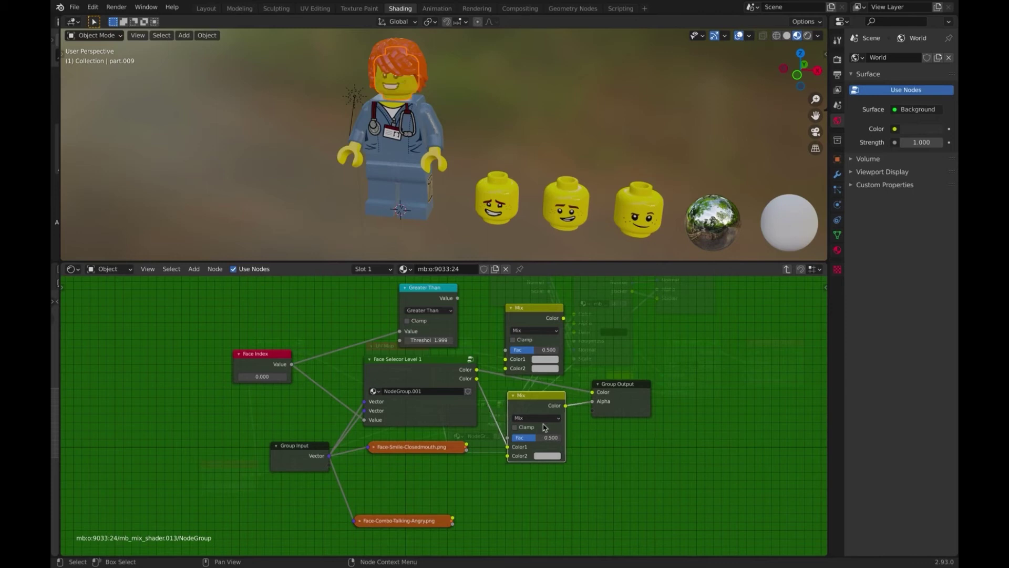
click(544, 405)
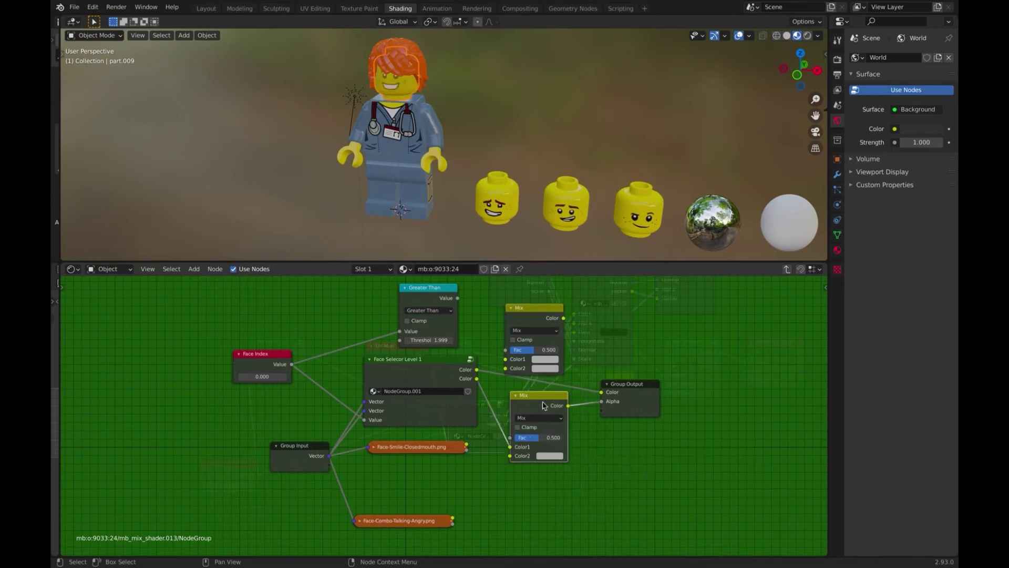
key(x)
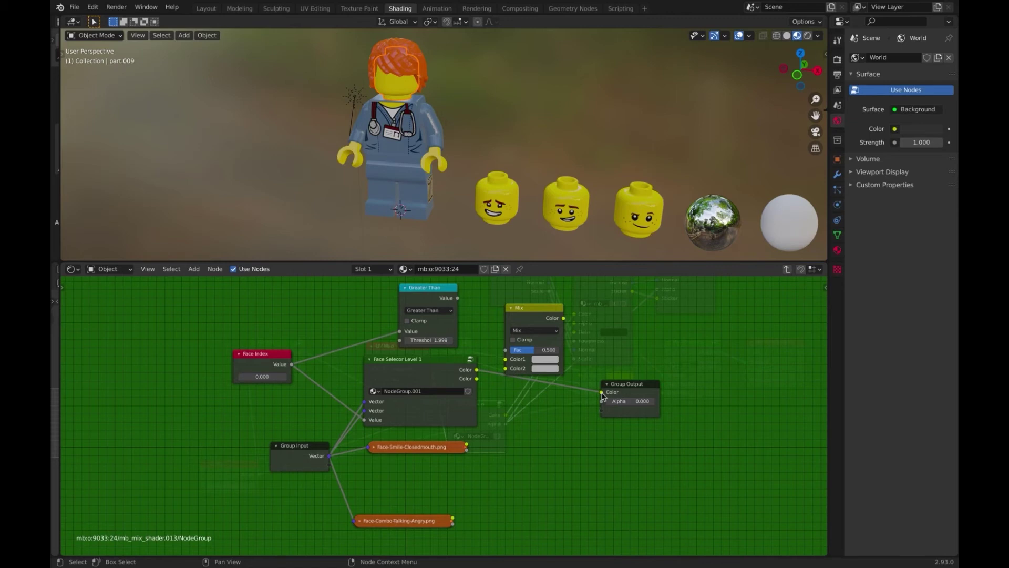
Step: Disconnect the nested group from the Group Output's Color input and duplicate the Mix node directly below the original
drag(602, 395, 562, 411)
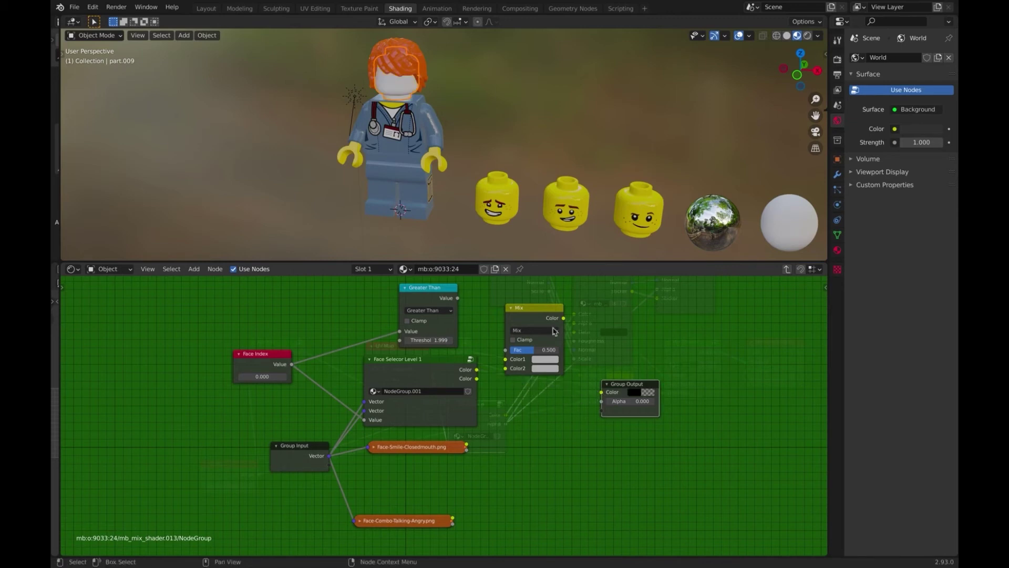
click(533, 307)
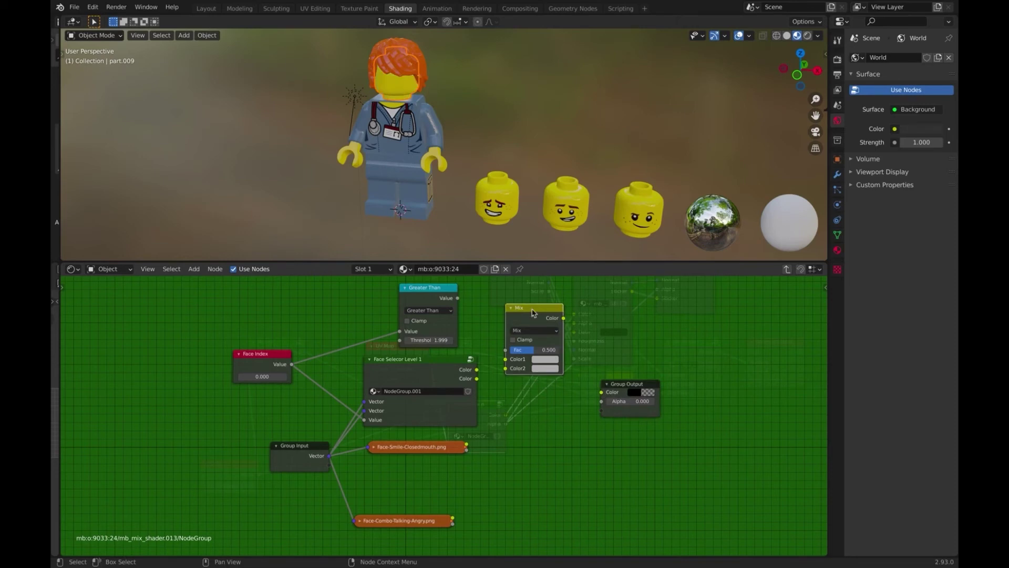
key(shift+d)
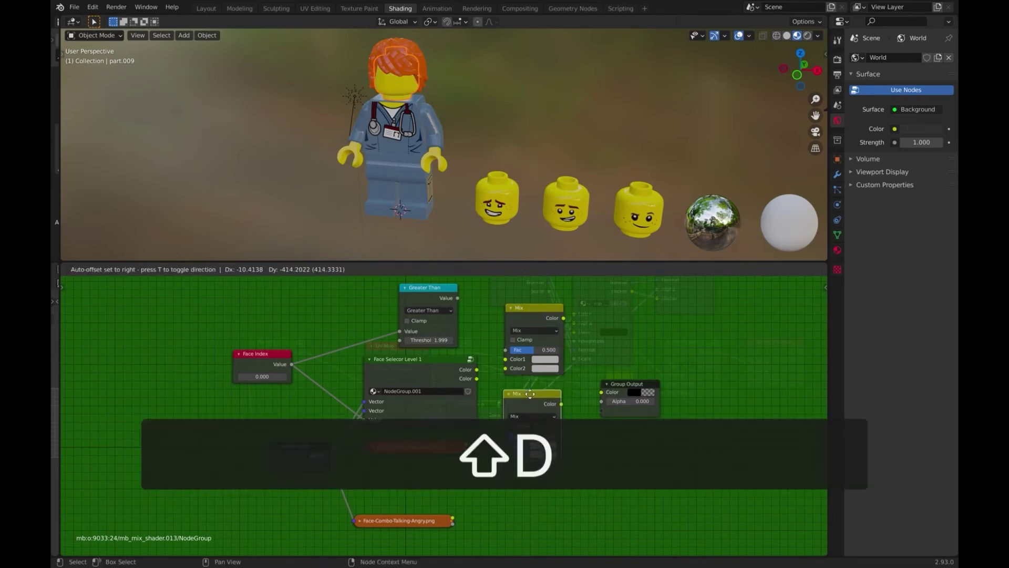
click(533, 392)
Step: Label the upper Mix node "Mix Color" and the lower one "Mix Alpha"
click(533, 310)
right_click(533, 310)
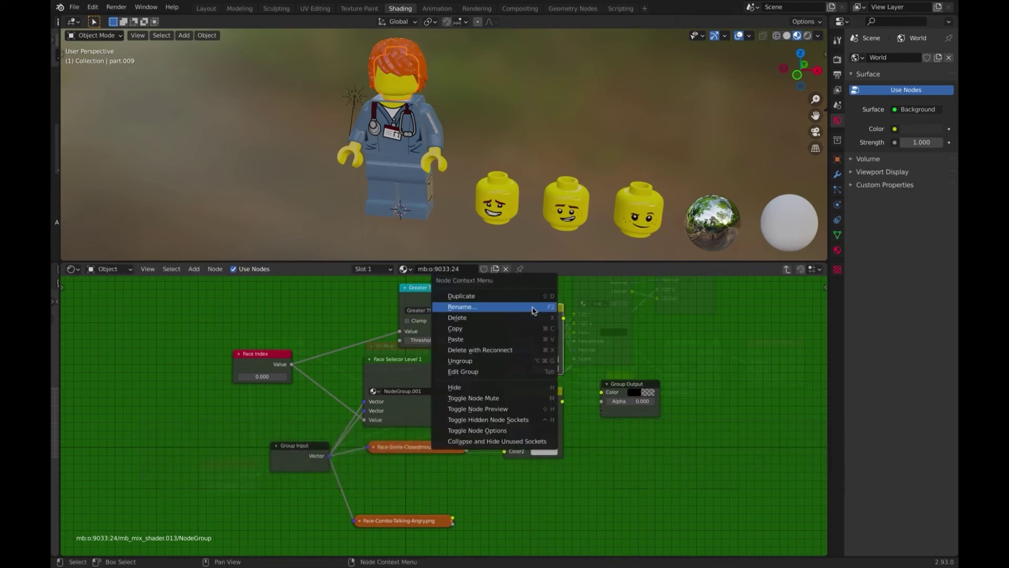
click(497, 306)
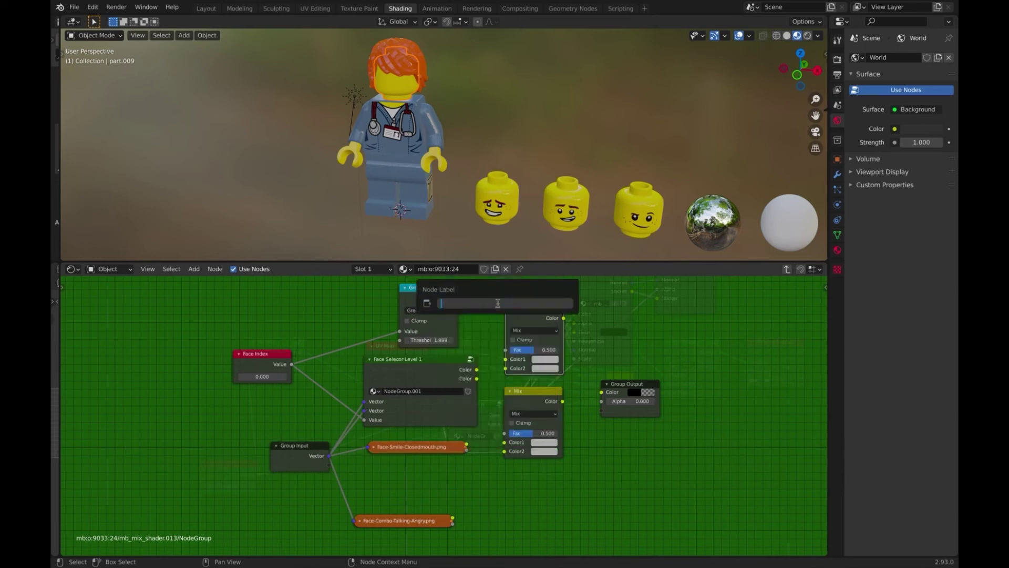
text(Mix Color)
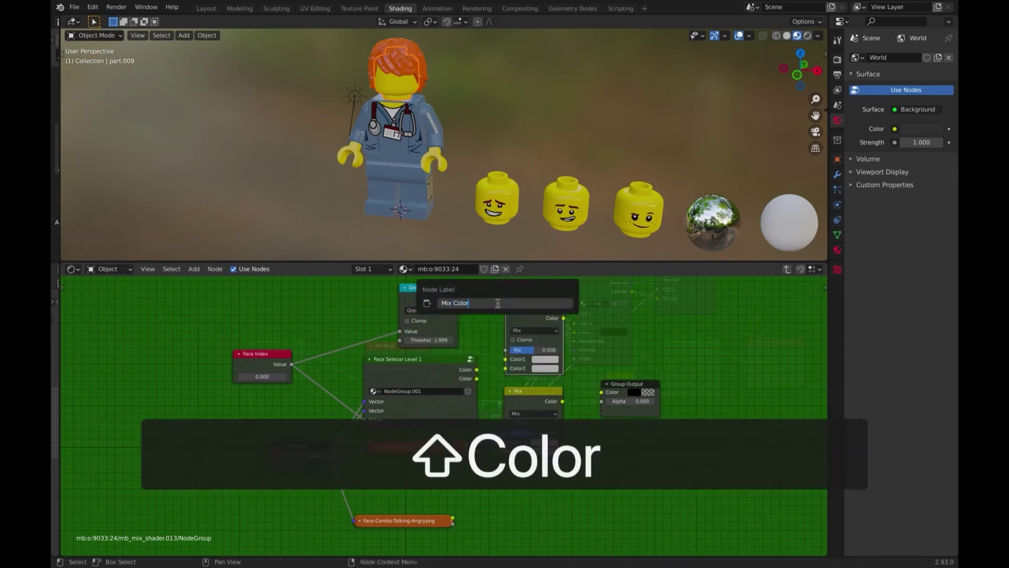
key(Return)
click(535, 393)
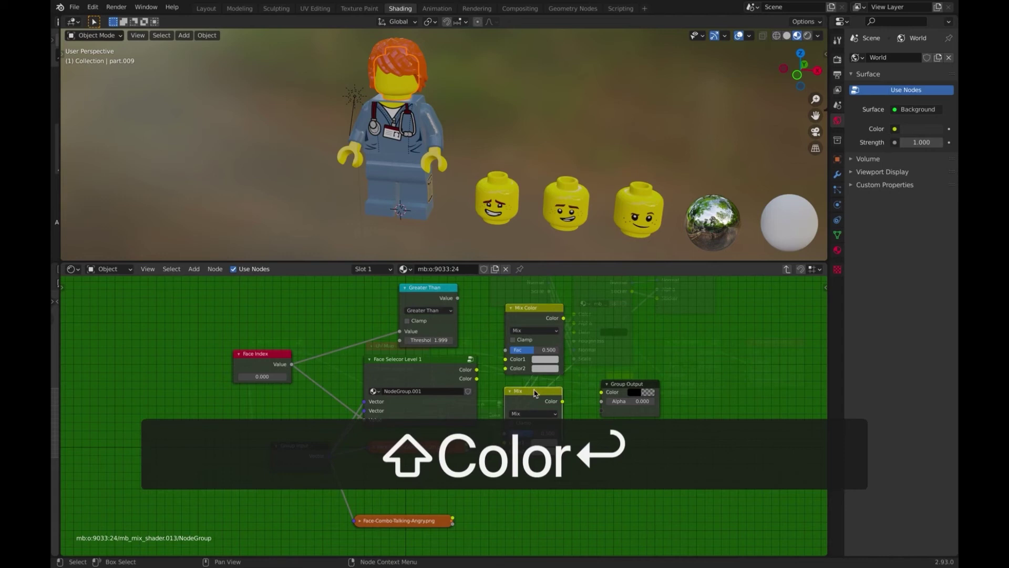
right_click(534, 394)
click(522, 391)
text(Mix Alpha)
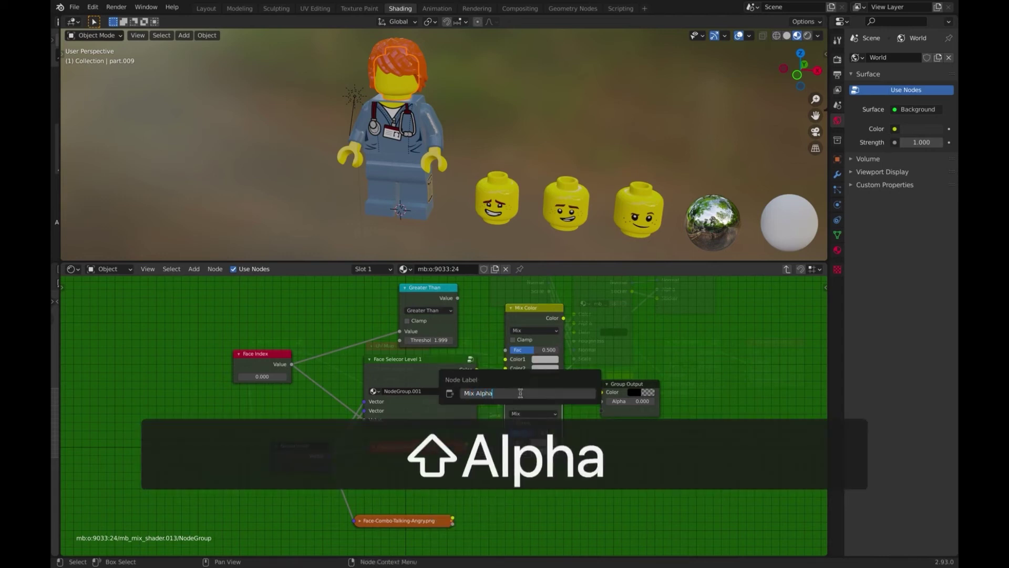
key(Return)
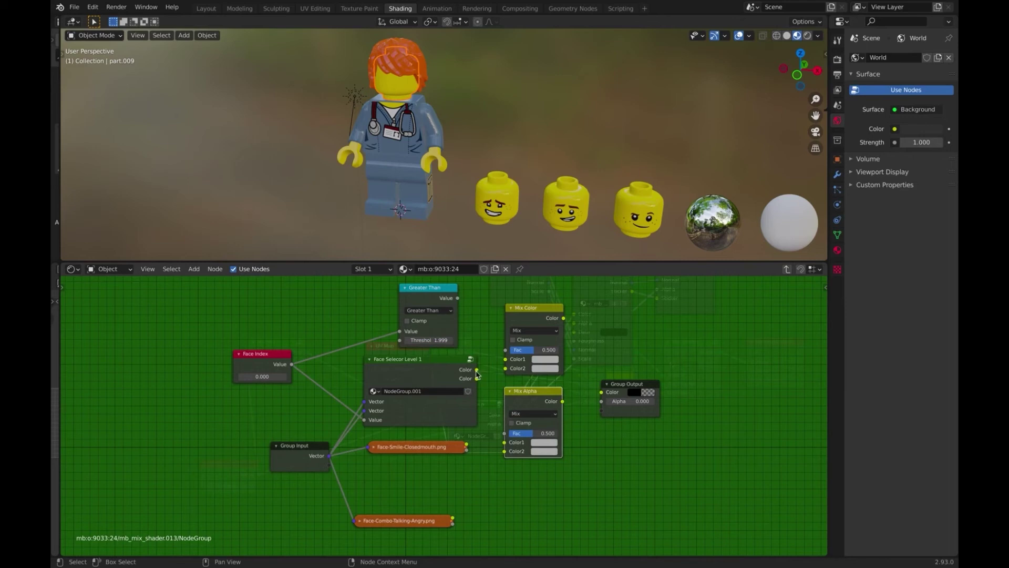
Step: Connect the nested group's two outputs to Color1 of Mix Color and Mix Alpha, and Face-Smile-Closedmouth.png's Color and Alpha to their Color2 inputs
drag(477, 370, 508, 362)
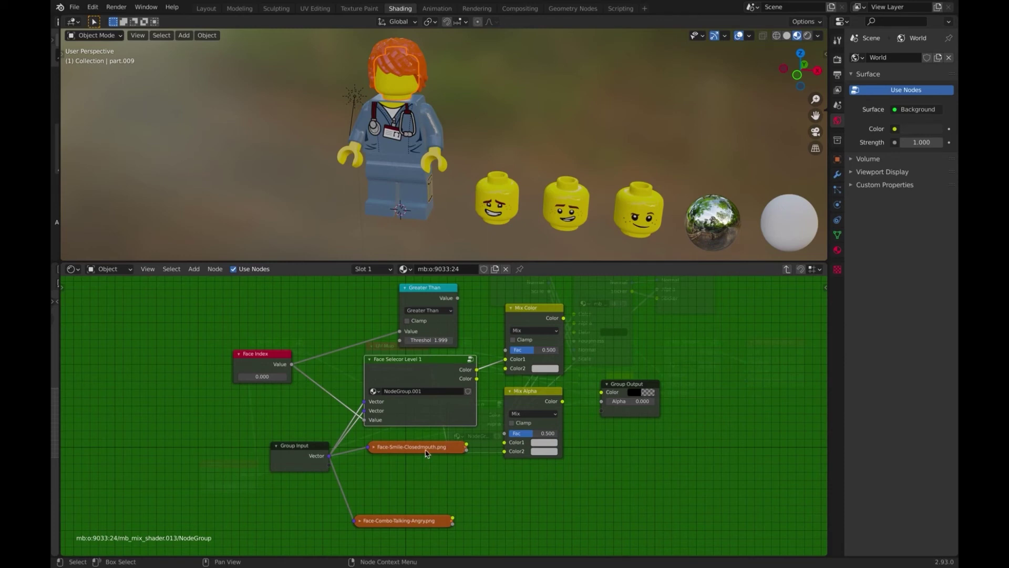
click(373, 447)
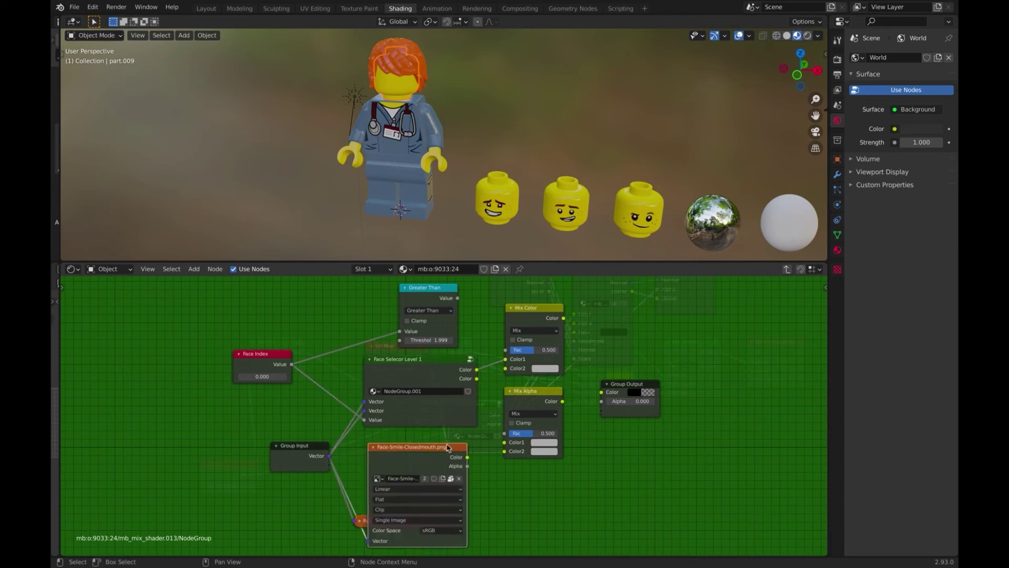
click(378, 448)
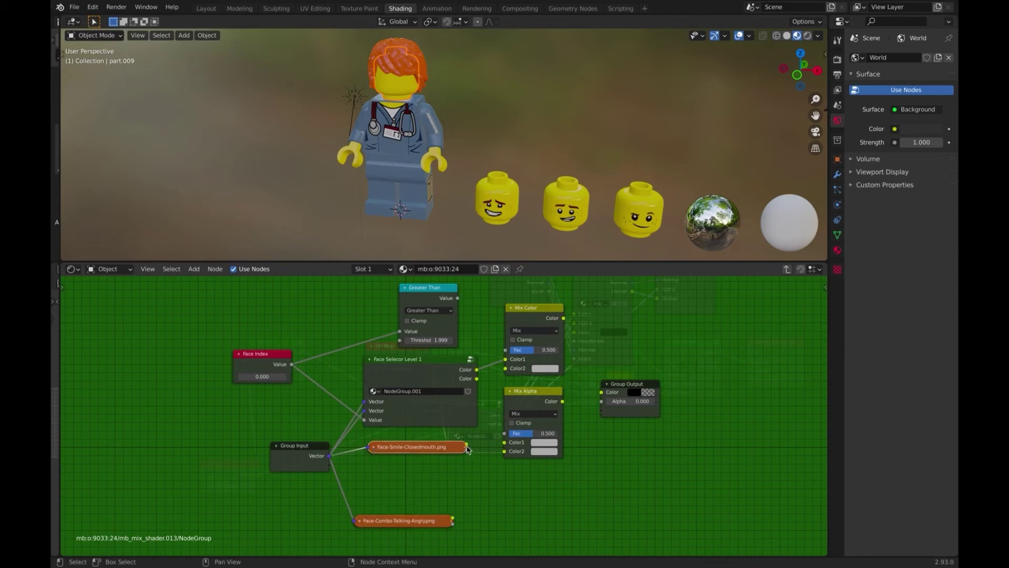
drag(466, 447, 505, 369)
drag(478, 382, 504, 444)
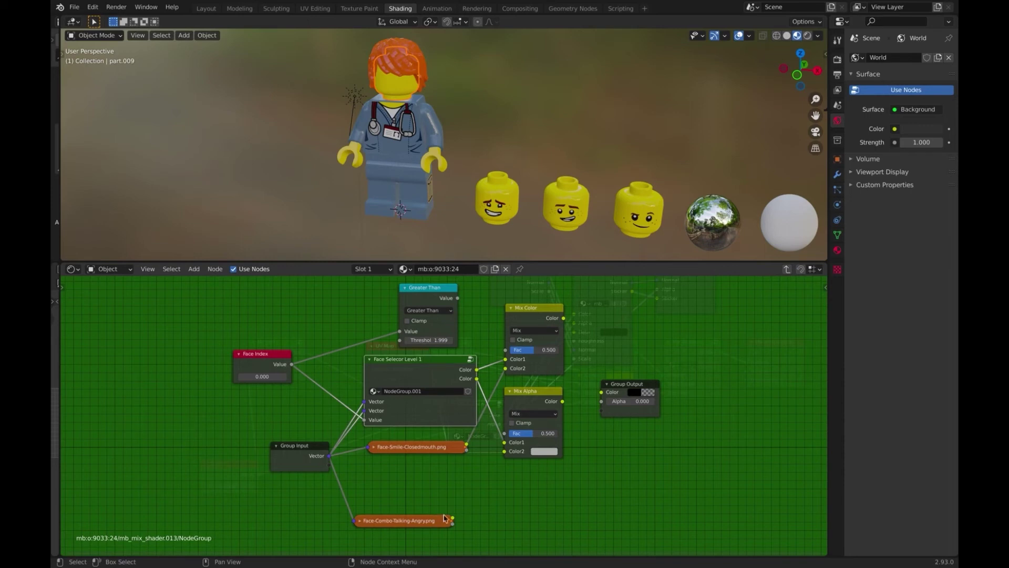
drag(467, 450, 504, 451)
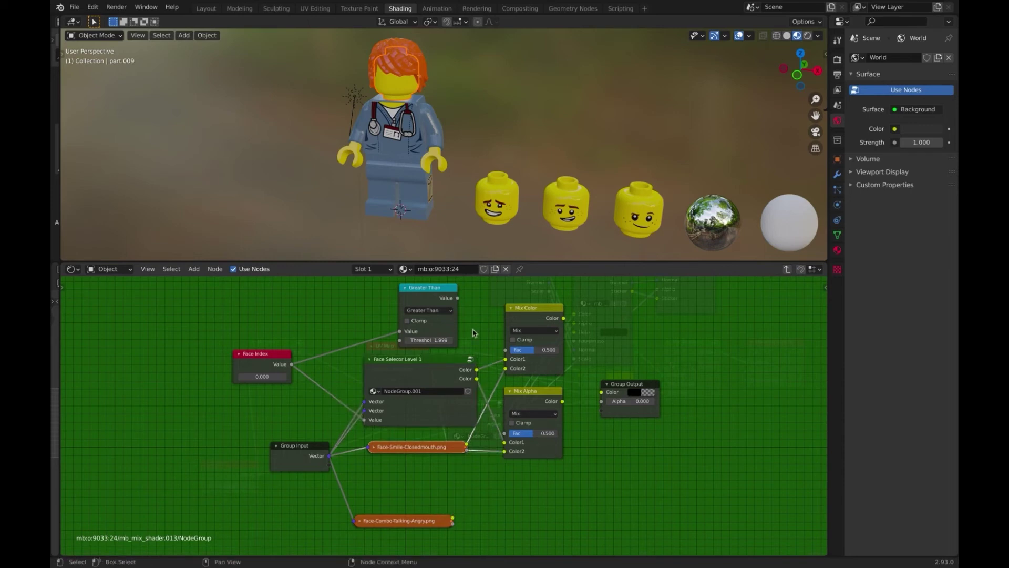
Step: Drive both Mix nodes' Fac with the Greater Than value and connect Mix Color and Mix Alpha to the Group Output's Color and Alpha
drag(458, 298, 505, 351)
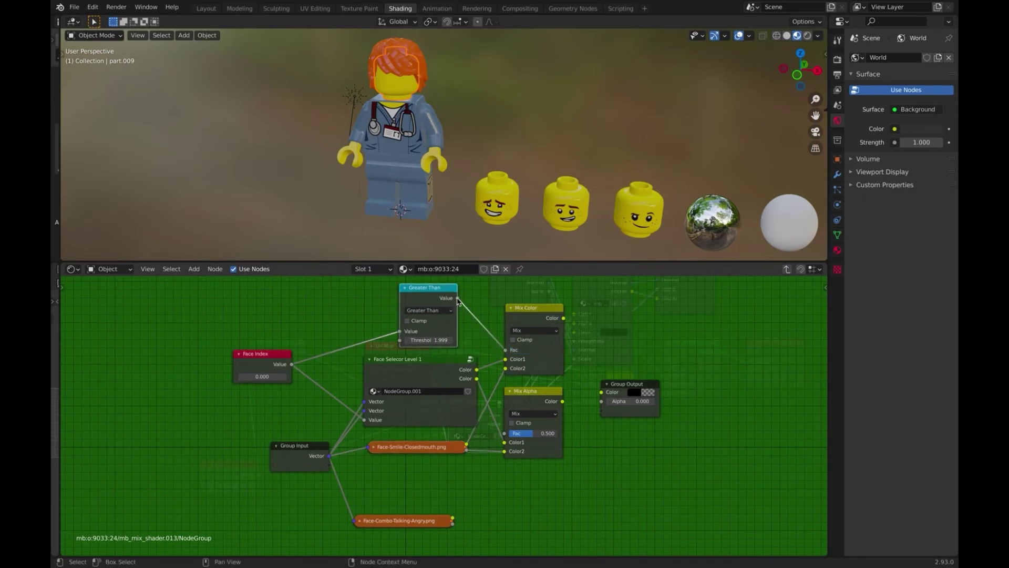
drag(458, 300, 504, 437)
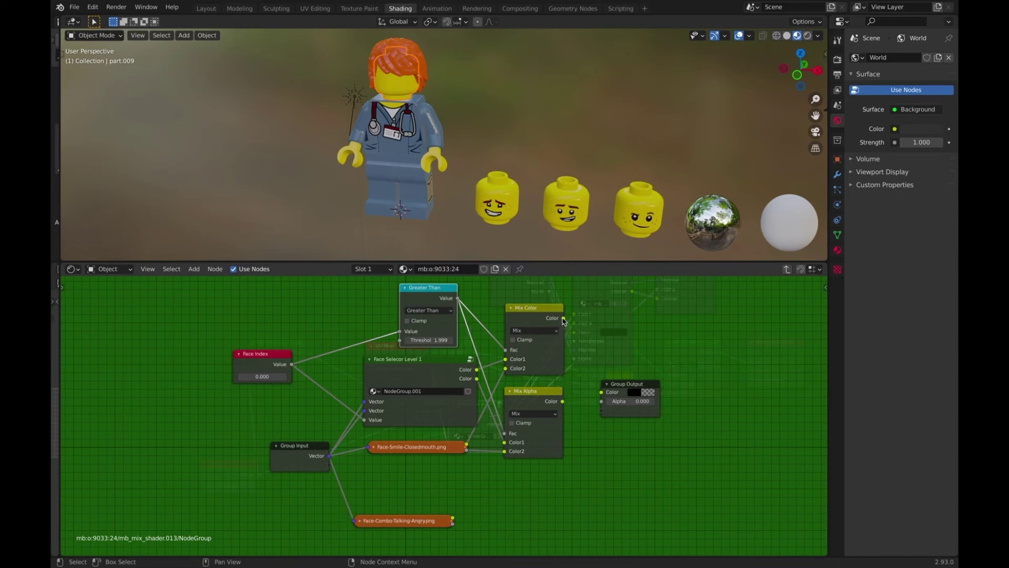
drag(564, 319, 602, 393)
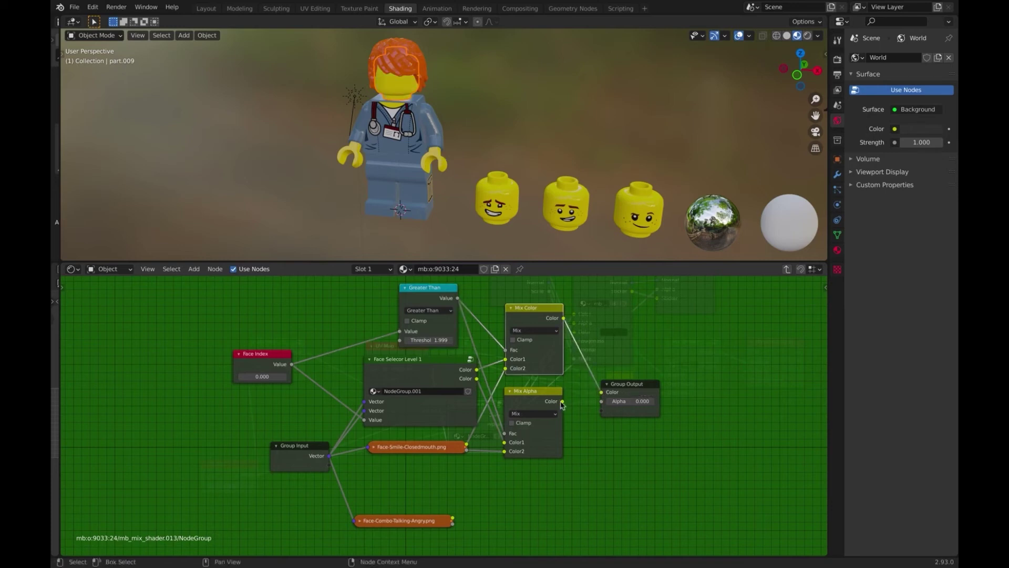
drag(562, 402, 602, 402)
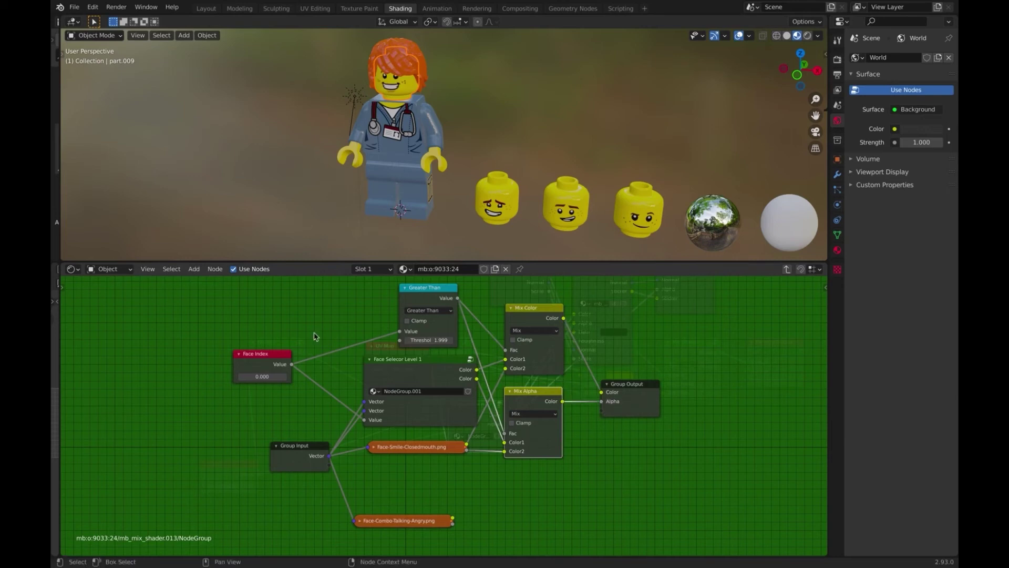
Step: Test the face switching by setting the Face Index value to 1, followed by 2
click(272, 376)
text(0.01)
key(Return)
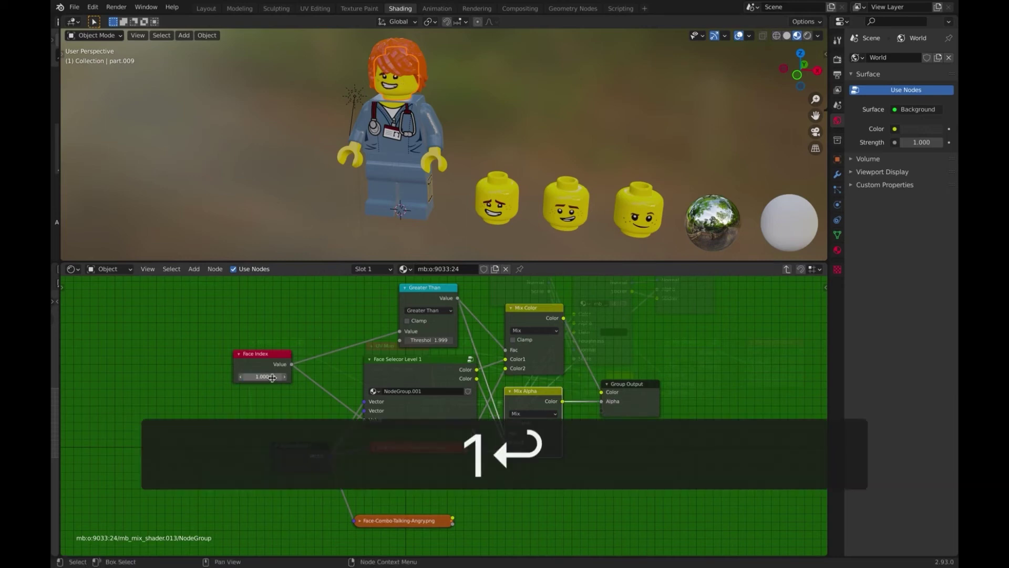
click(267, 377)
text(2)
key(Return)
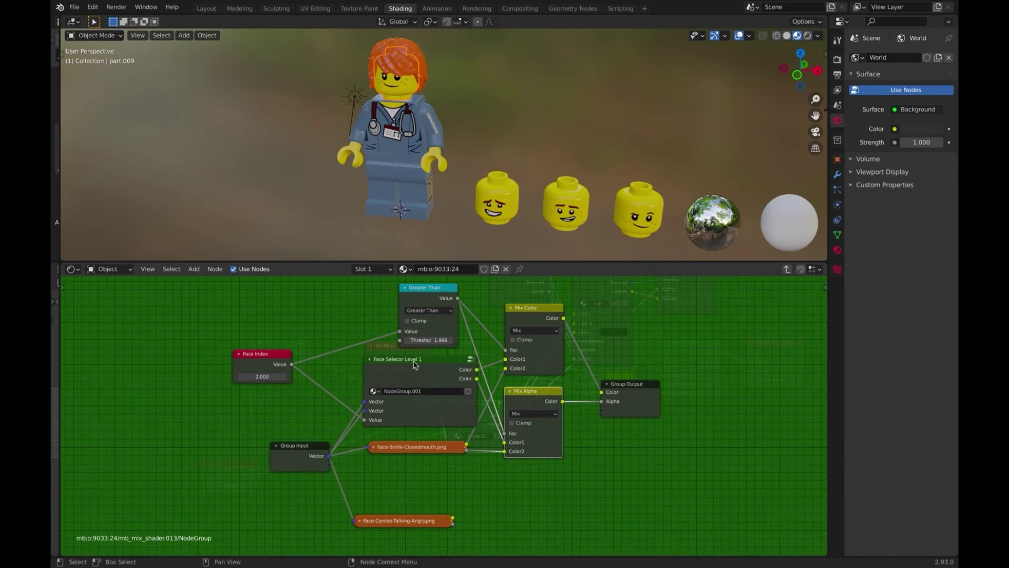
Step: Group the Face-Smile-Closedmouth.png, nested group, Greater Than, Mix Color and Mix Alpha nodes, and return to the parent group
click(413, 447)
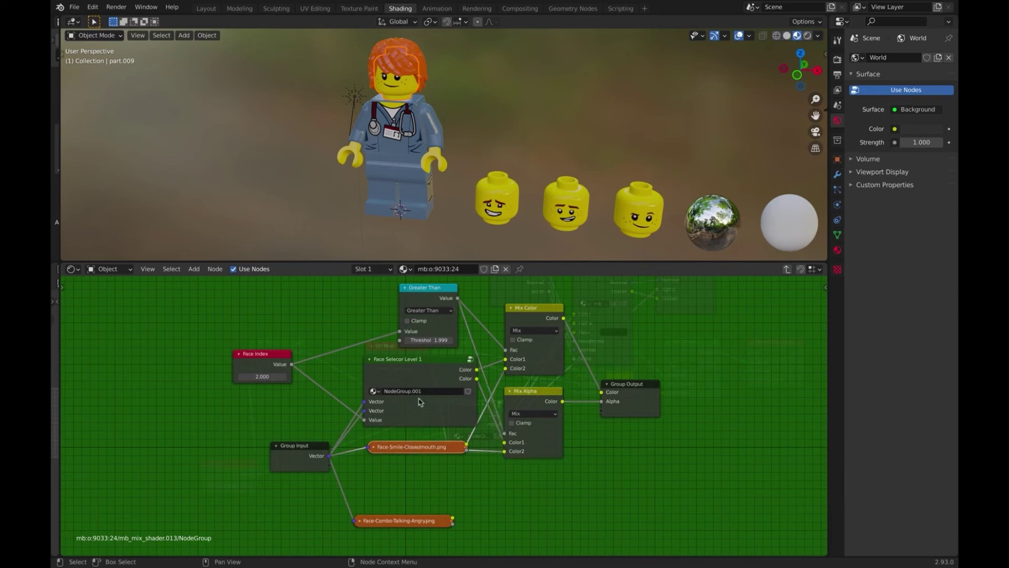
shift+click(420, 364)
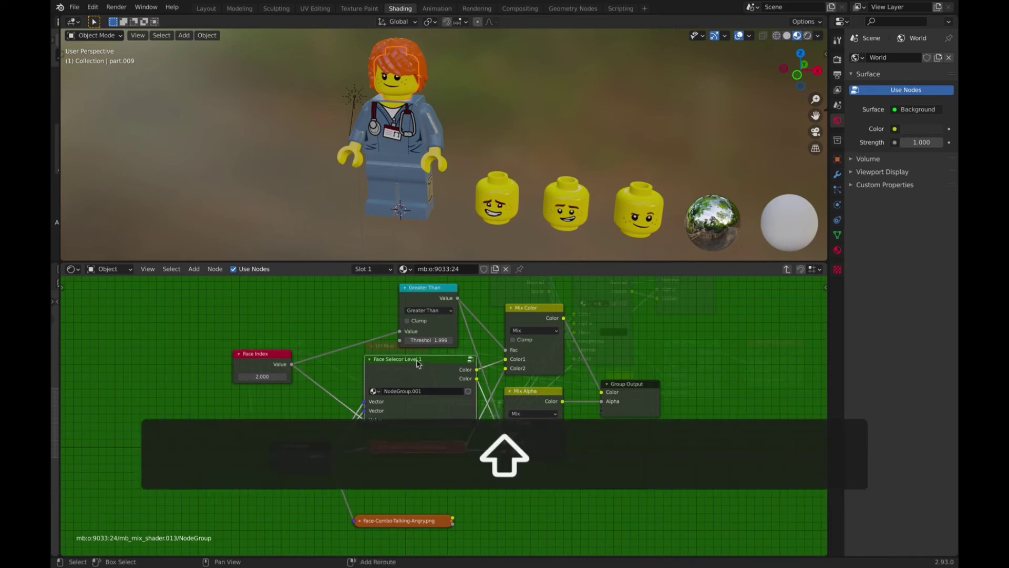
shift+click(430, 289)
shift+click(531, 393)
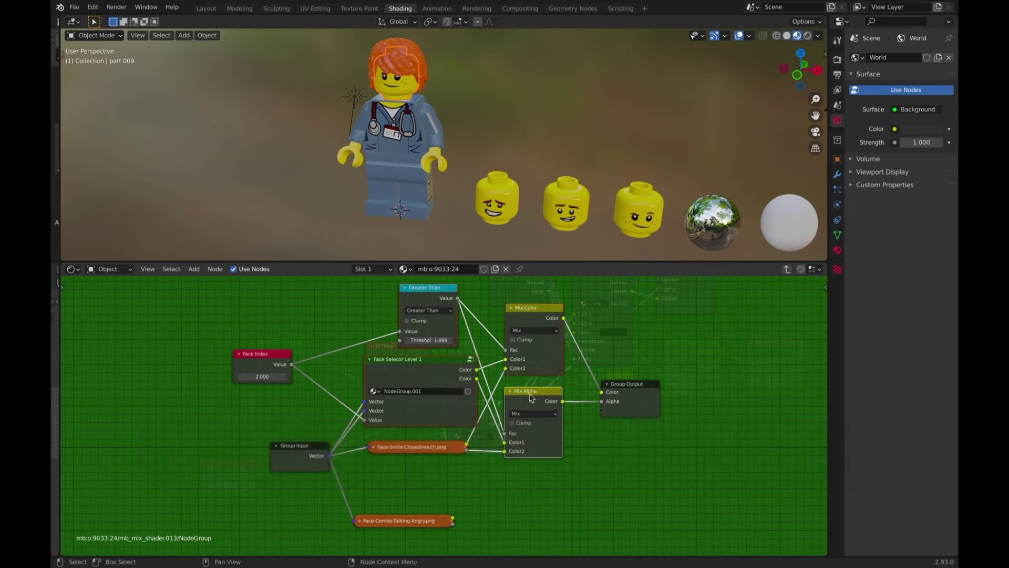
right_click(531, 398)
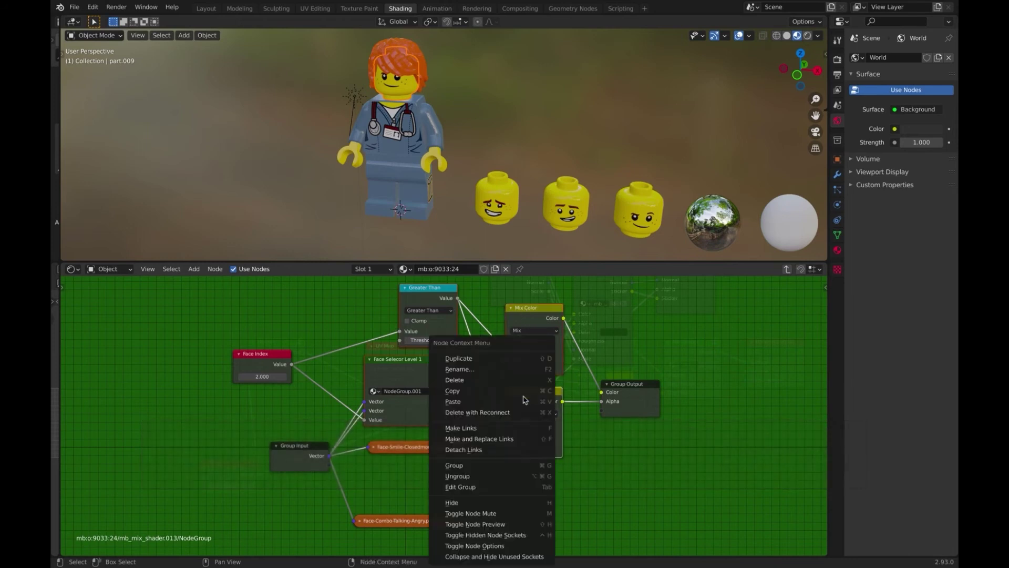
click(516, 471)
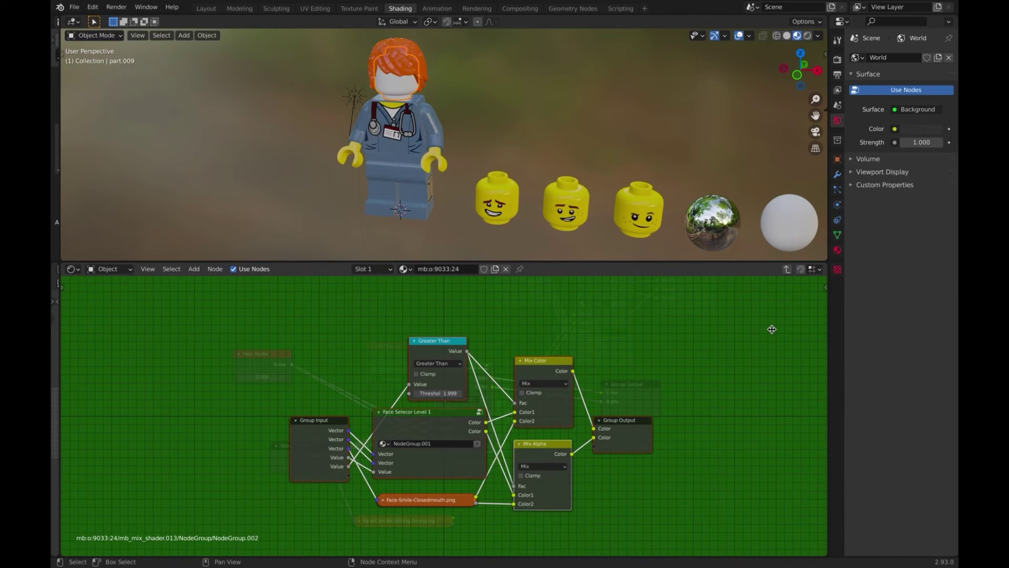
key(Tab)
Step: Move the new group node between Face Index and the Group Output and label it "Face Selector Leve 2"
drag(467, 368, 413, 347)
right_click(413, 347)
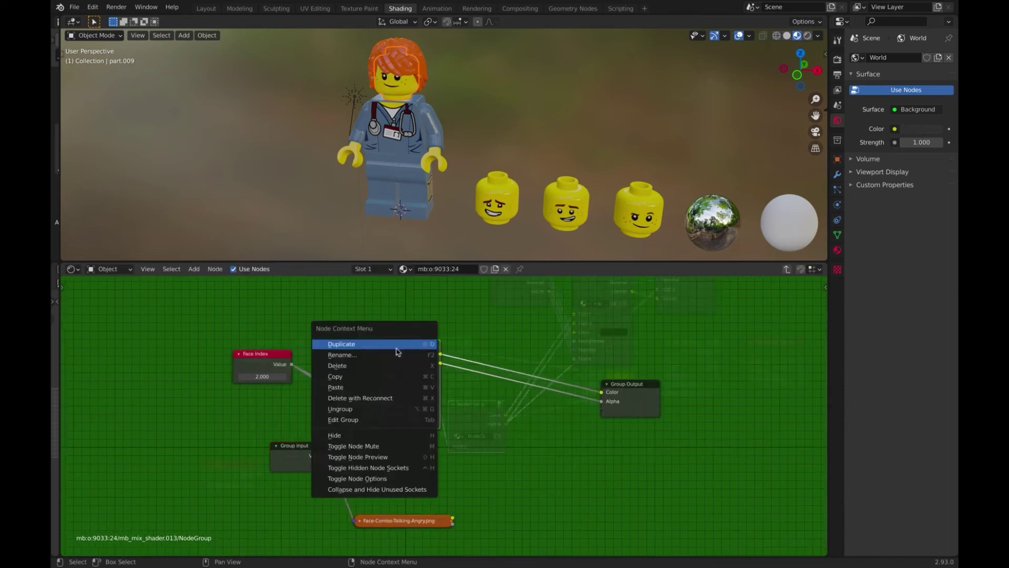
click(398, 351)
text(Face Selec)
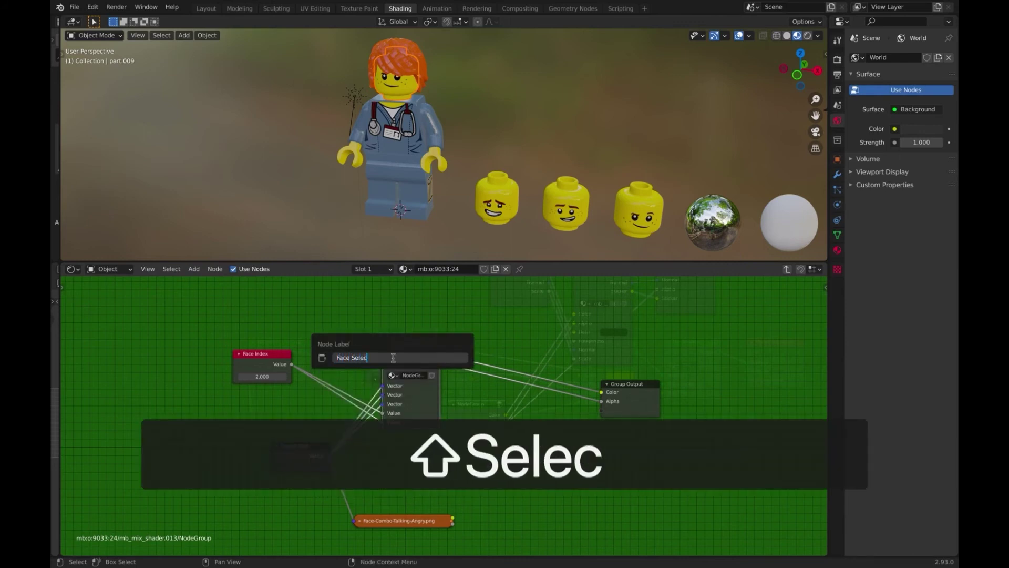
text(tor Leve 2)
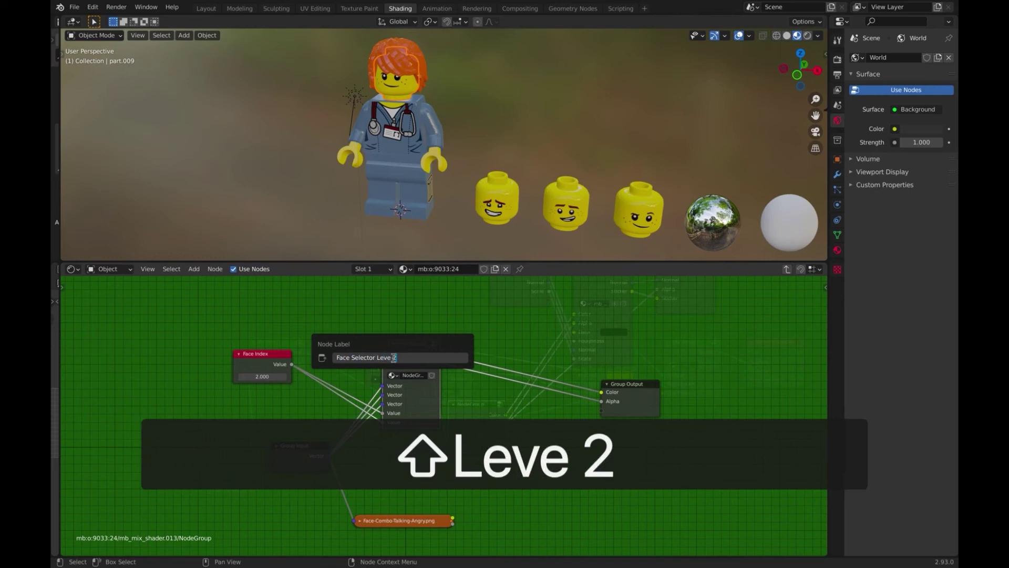
key(Return)
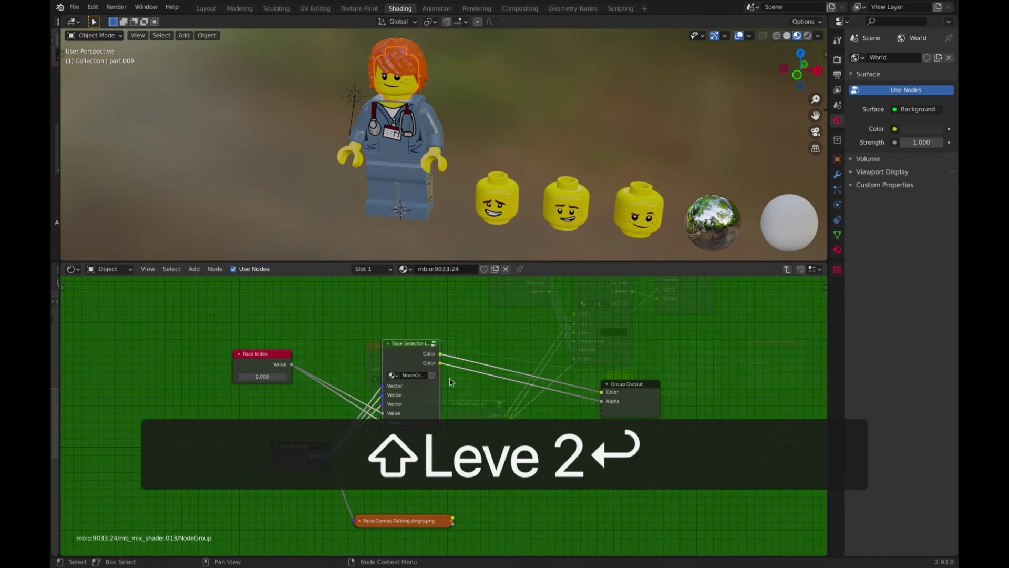
Step: Widen the Face Selector Leve 2 node to fit its label and place the Face-Combo-Talking-Angry.png node directly below it
drag(439, 392, 508, 392)
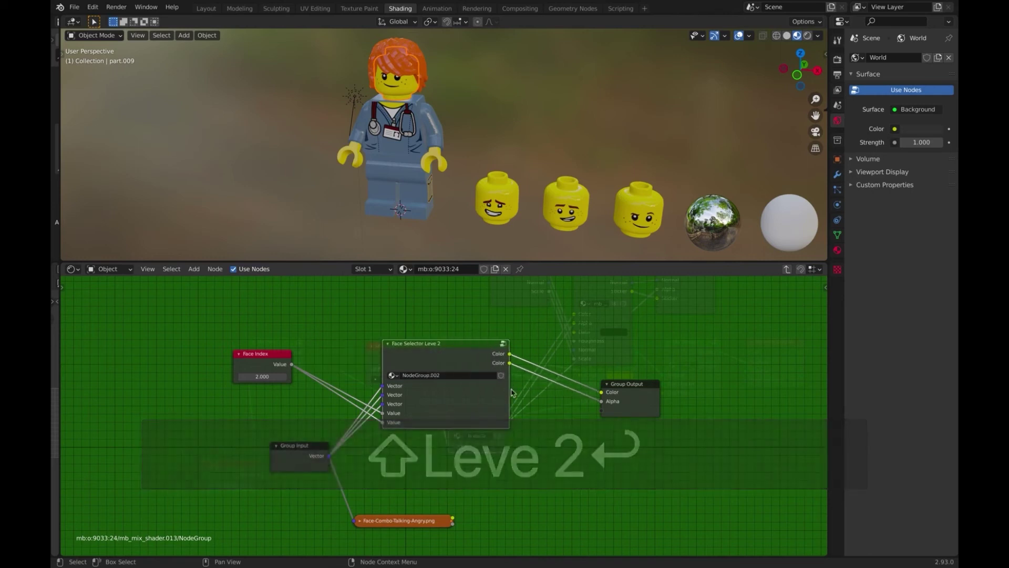
drag(406, 526, 436, 446)
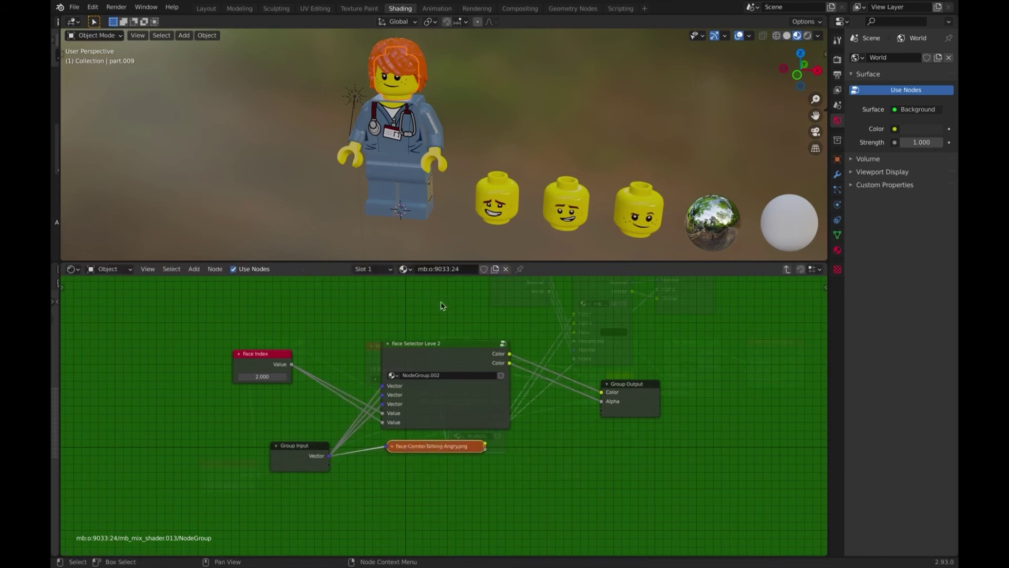
Step: Add a Math node above the Face Selector Leve 2 node and set its operation to Greater Than
key(shift+a)
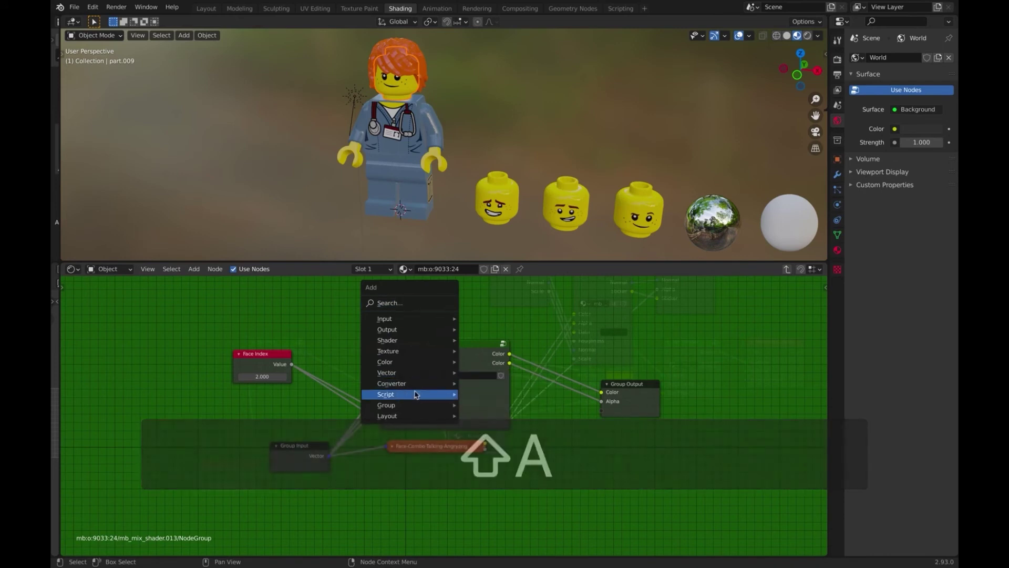
mouse_move(419, 390)
click(489, 309)
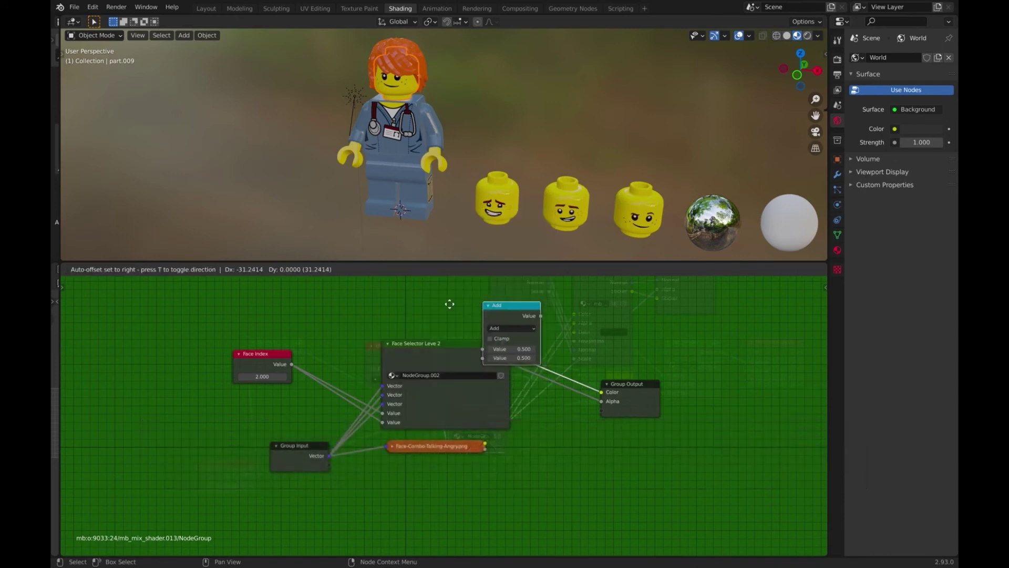
click(458, 310)
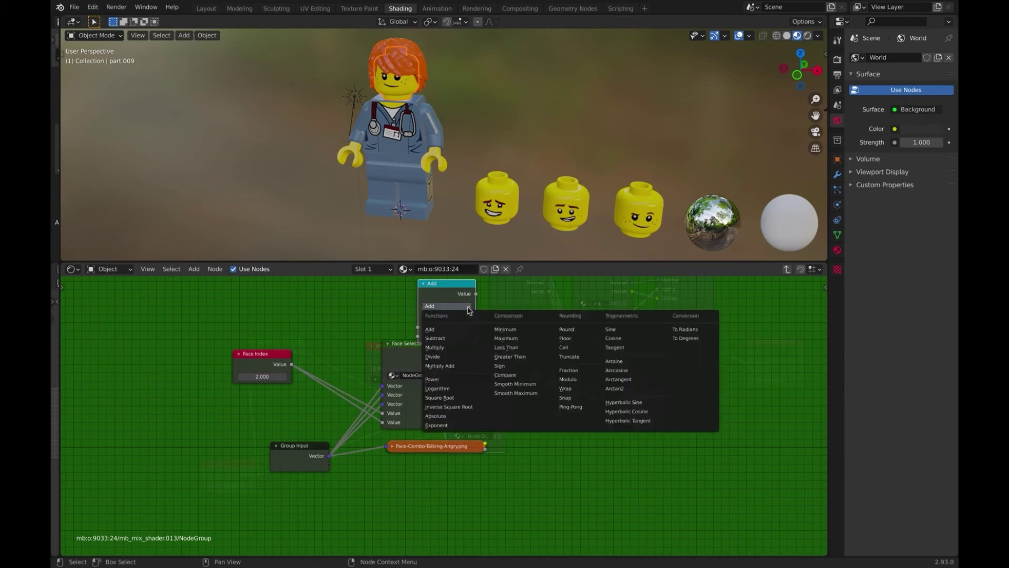
click(467, 312)
click(507, 356)
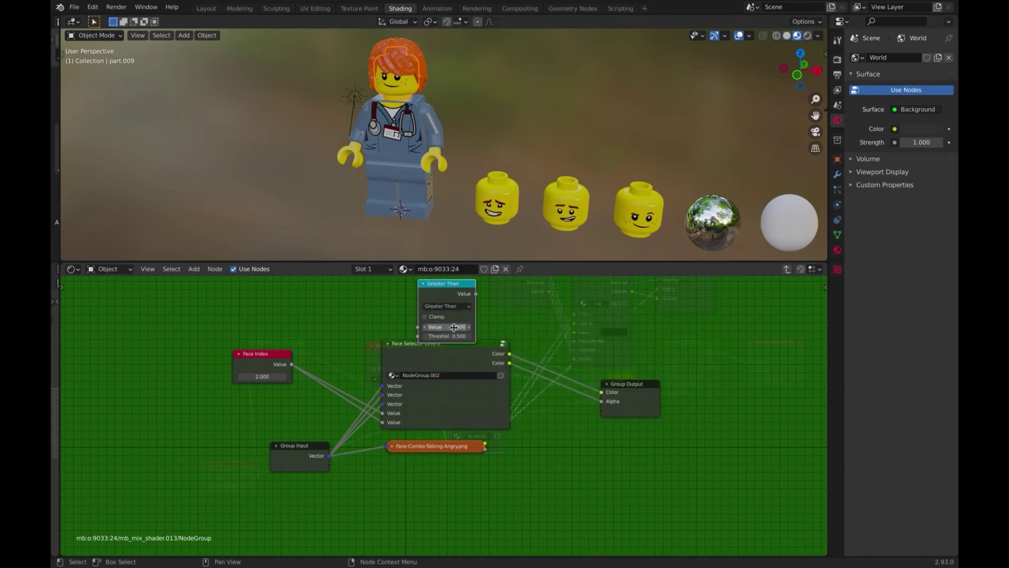
Step: Set the Greater Than node's threshold to 2.999, nudge the node up slightly and connect Face Index to its Value input
click(456, 335)
text(2)
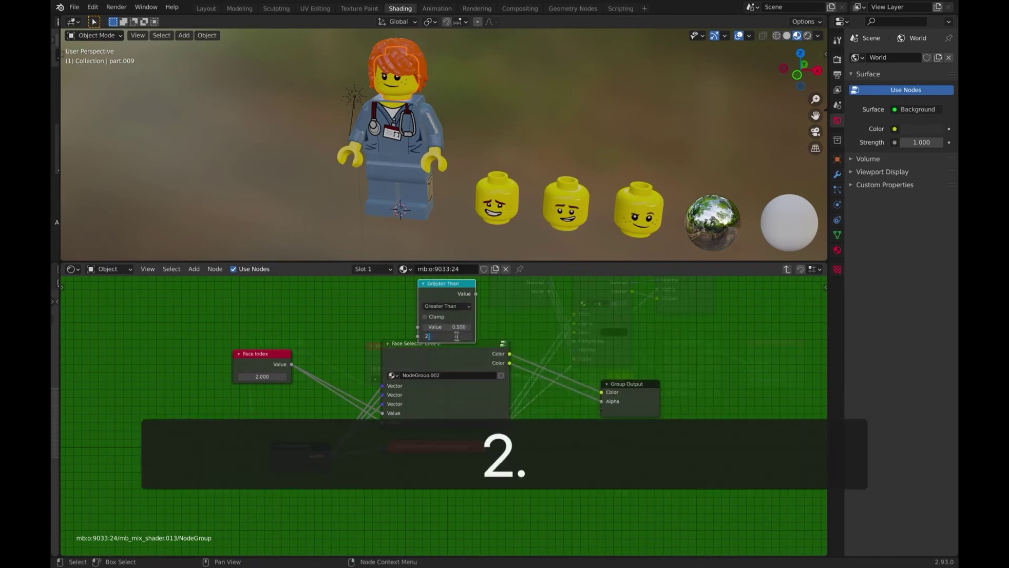
text(.999)
key(Return)
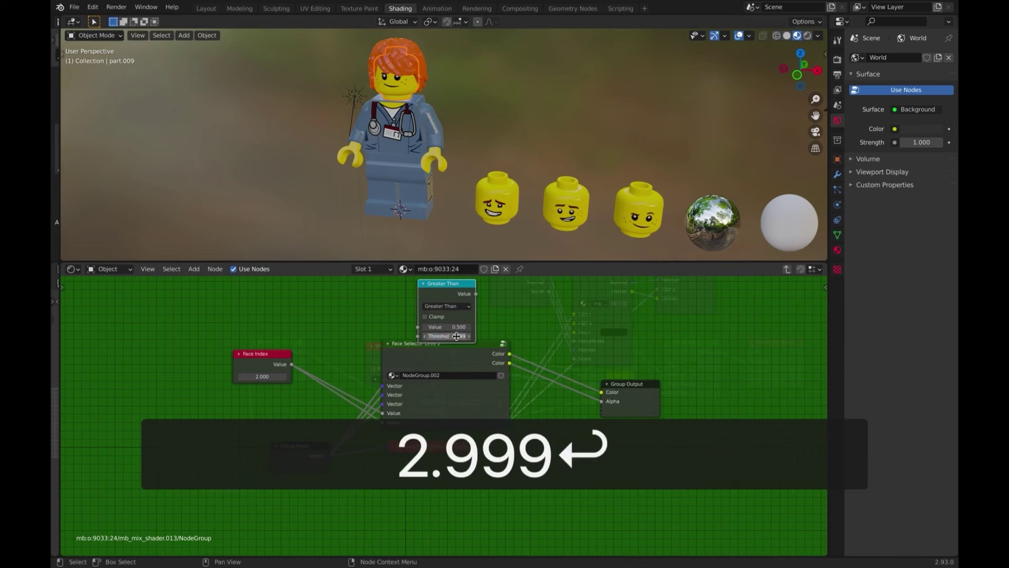
scroll(457, 336, down, 1)
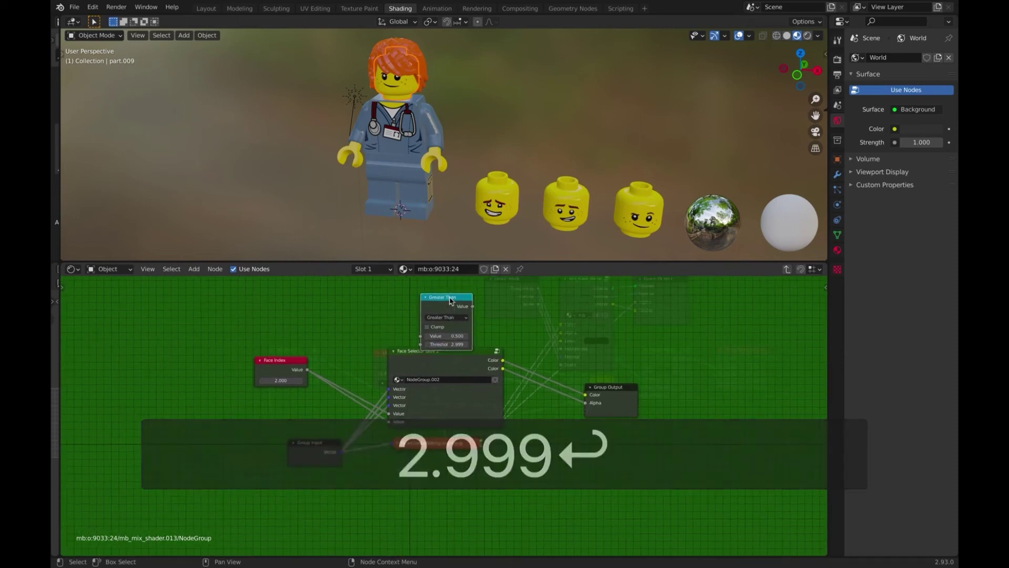
drag(450, 302, 451, 293)
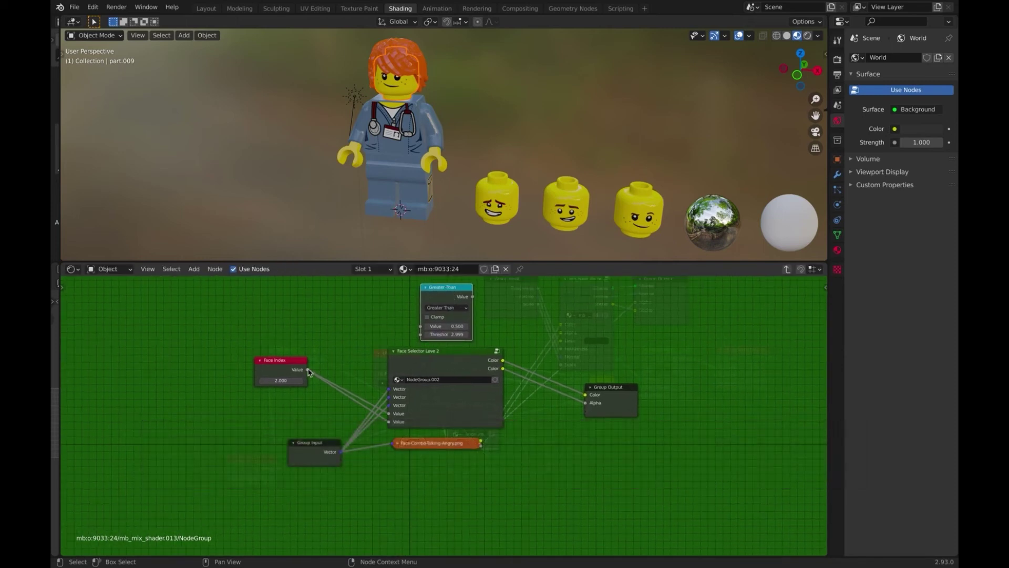
drag(308, 369, 421, 326)
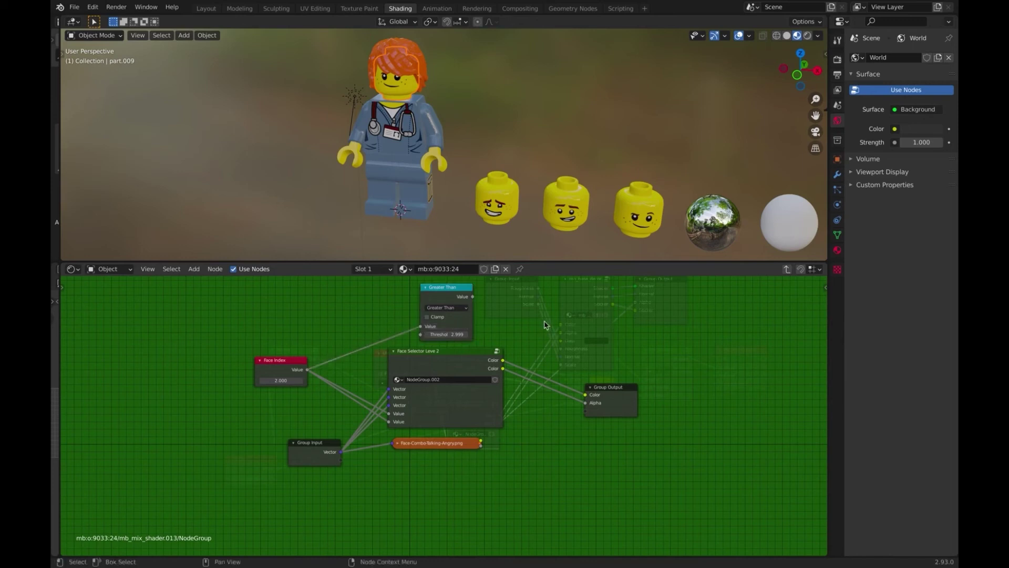
Step: Add a Mix color node between the Greater Than node and the Group Output
key(shift+a)
mouse_move(546, 323)
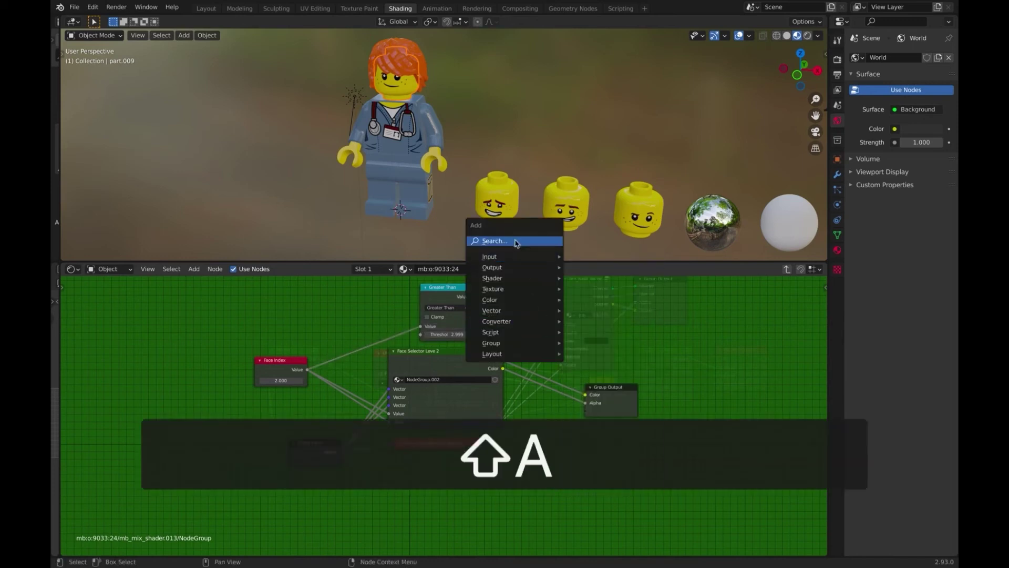
click(514, 240)
text(mix)
key(Return)
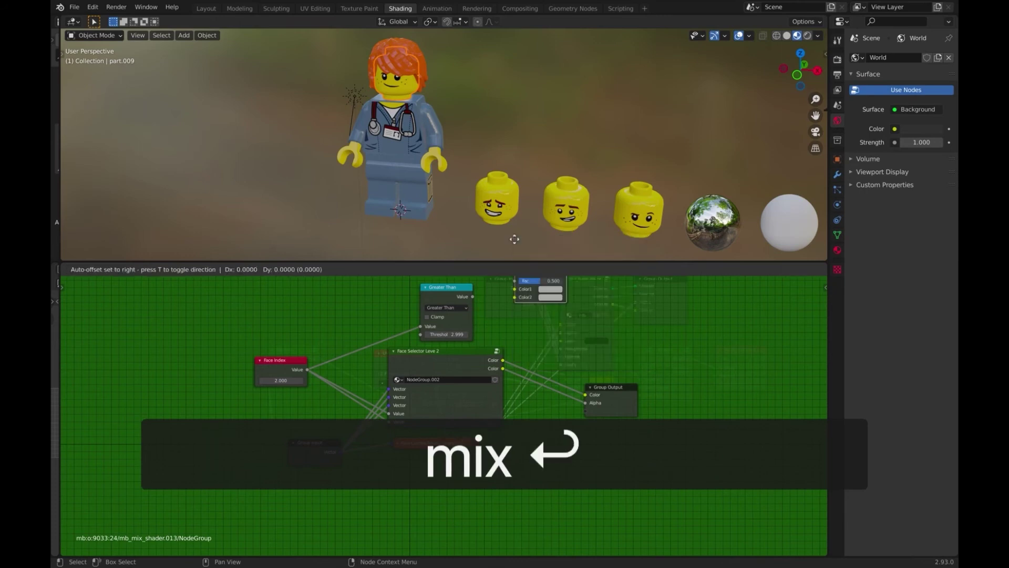
click(529, 327)
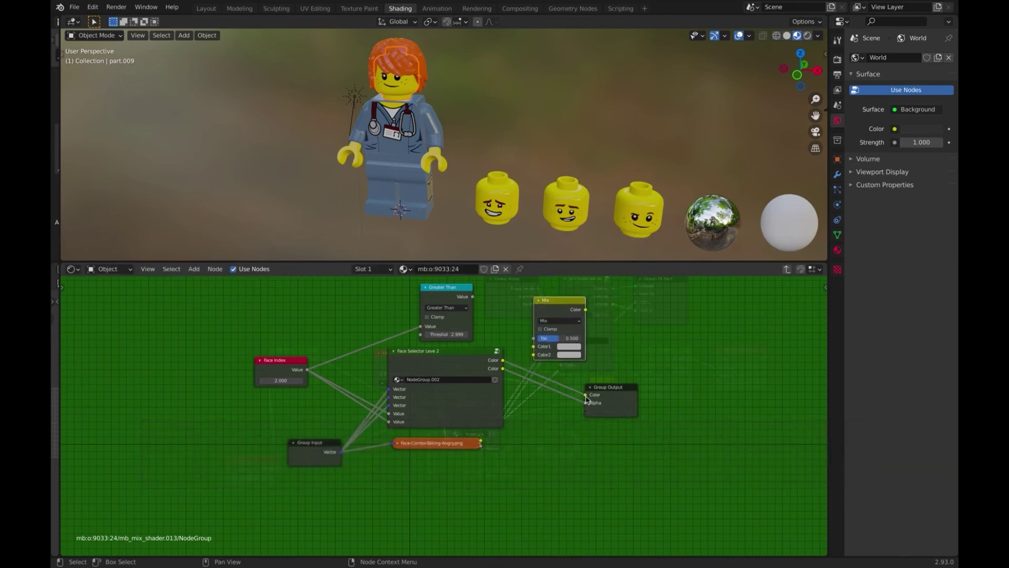
Step: Disconnect both links from the Group Output's Color and Alpha inputs and move the Group Output farther from the Mix node
drag(586, 403, 570, 413)
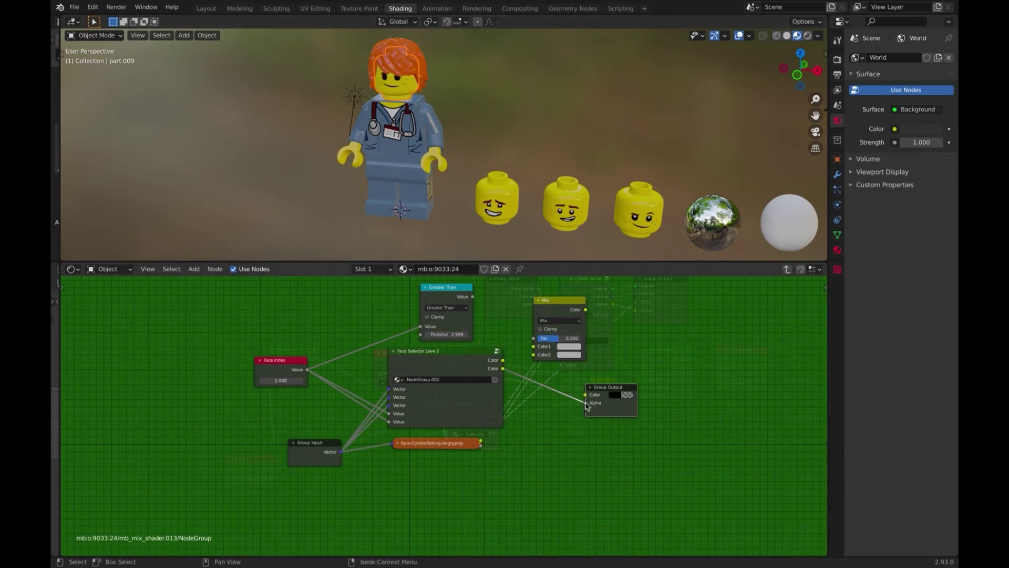
drag(587, 403, 566, 419)
drag(607, 384, 641, 369)
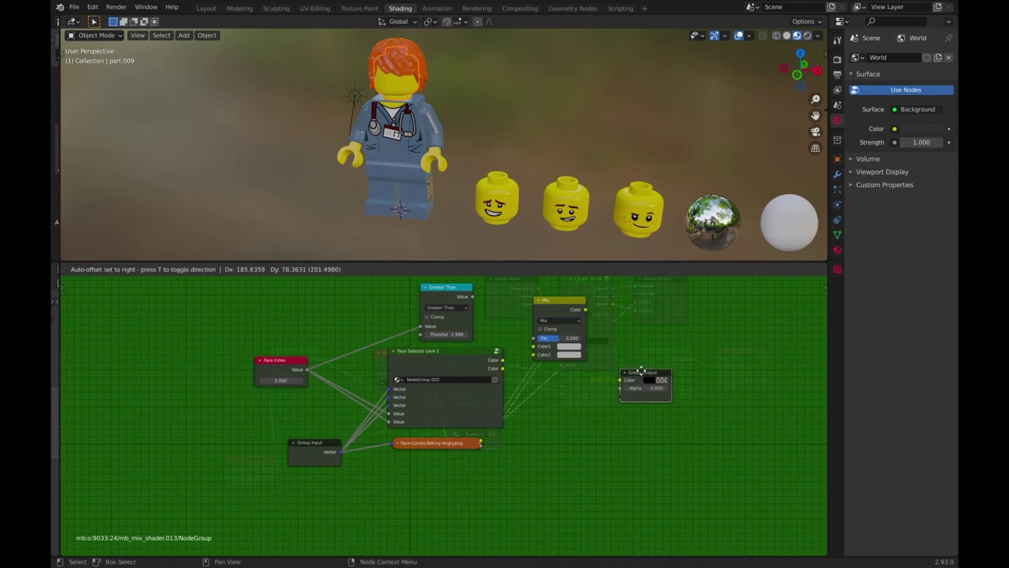
Step: Duplicate the Mix node, place the copy below the original and move the original closer to it
click(559, 301)
key(shift+d)
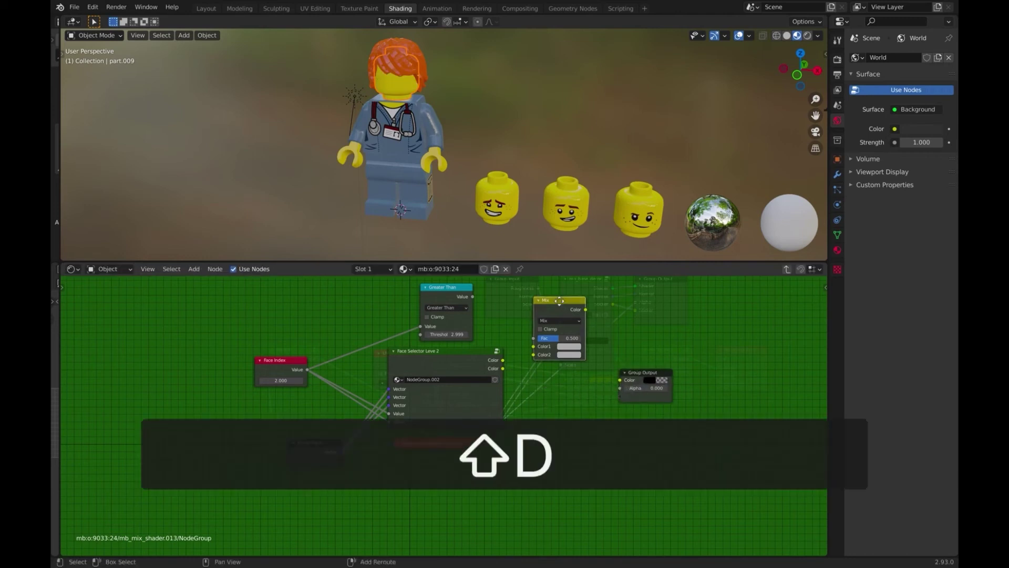
click(563, 398)
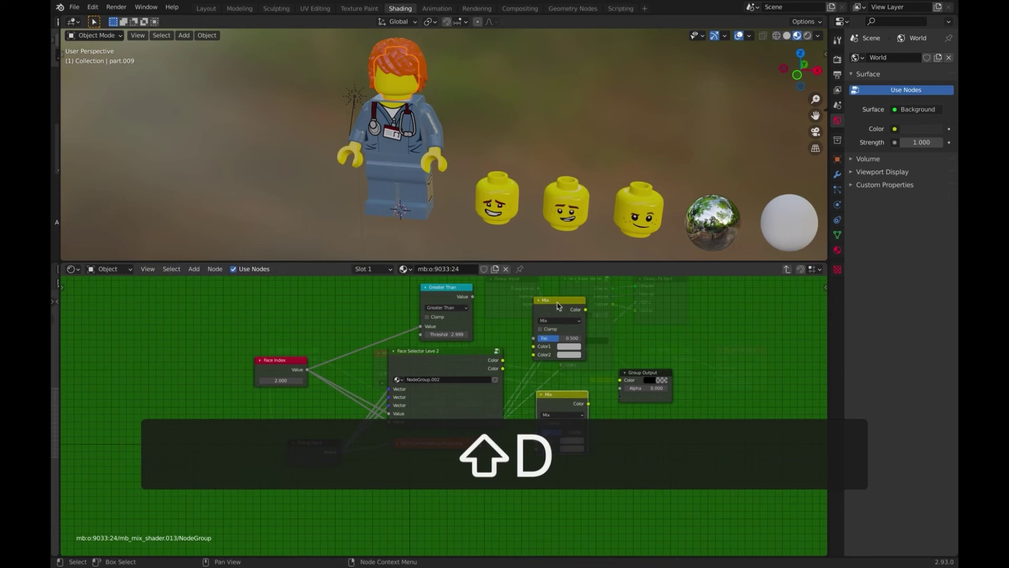
drag(558, 305, 560, 326)
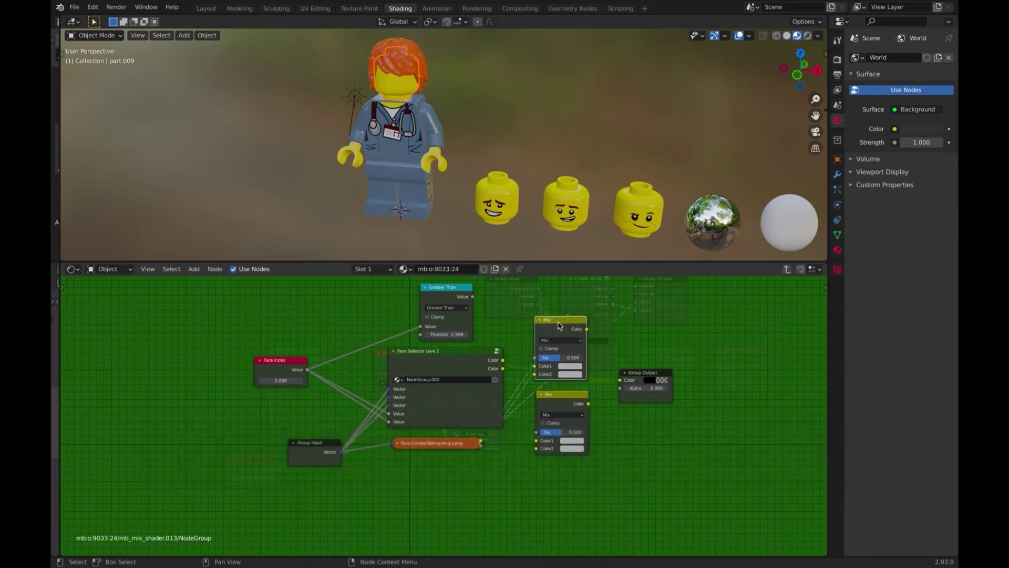
Step: Label the upper Mix node "Mix Color"
right_click(559, 326)
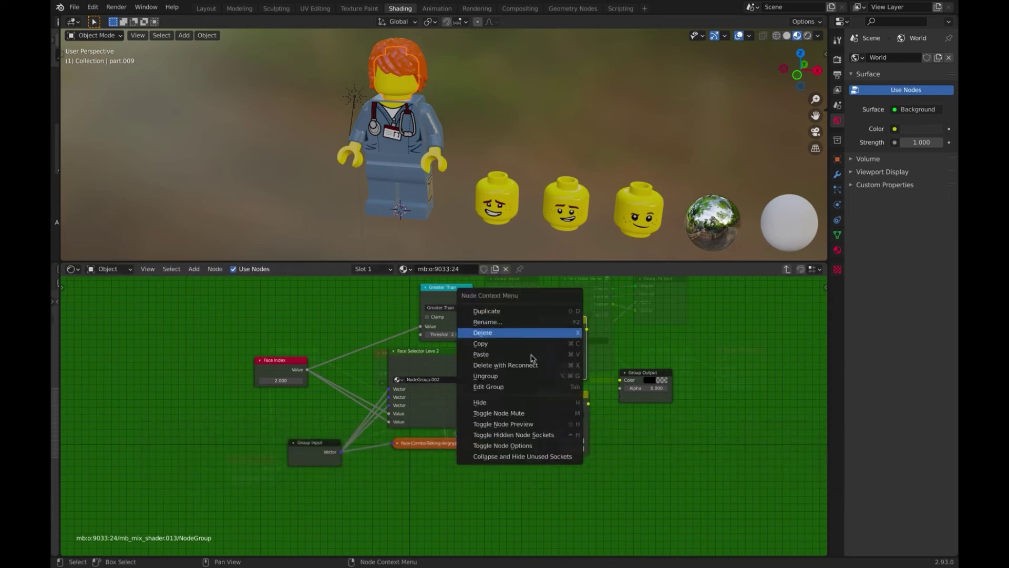
click(532, 322)
text(Mix C)
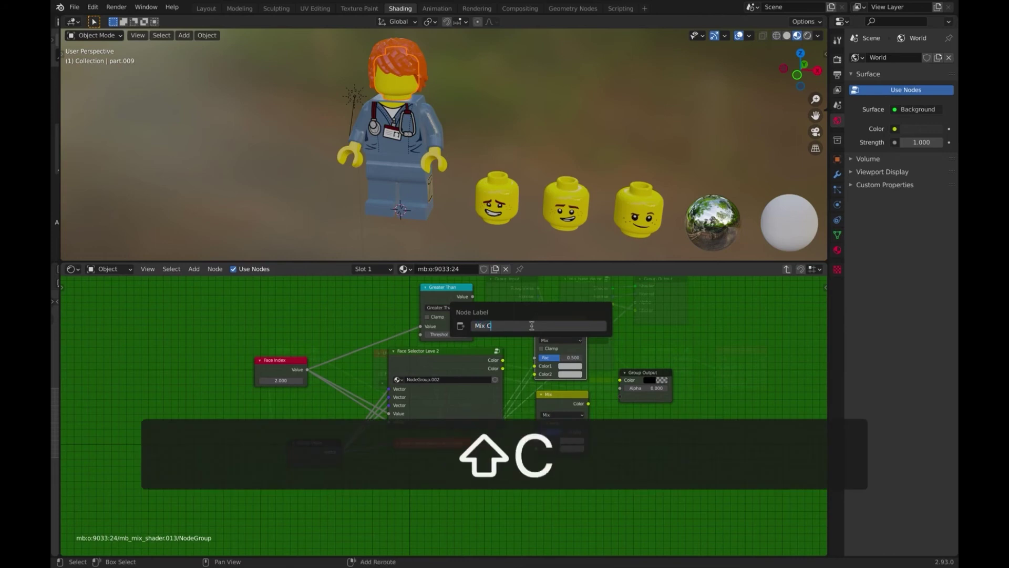
text(olor)
key(Return)
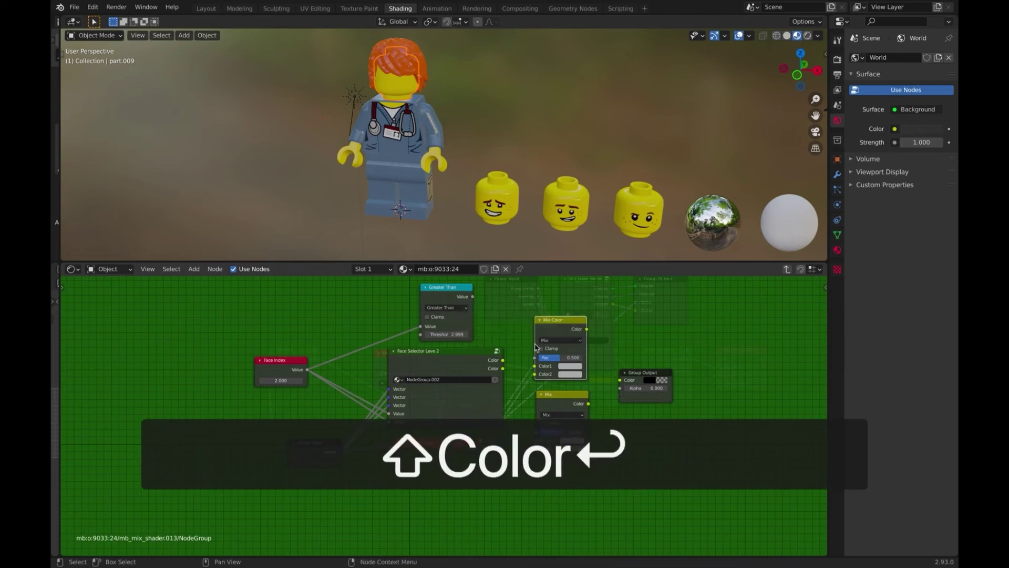
Step: Label the lower Mix node "Mix Alpha"
click(556, 394)
right_click(555, 394)
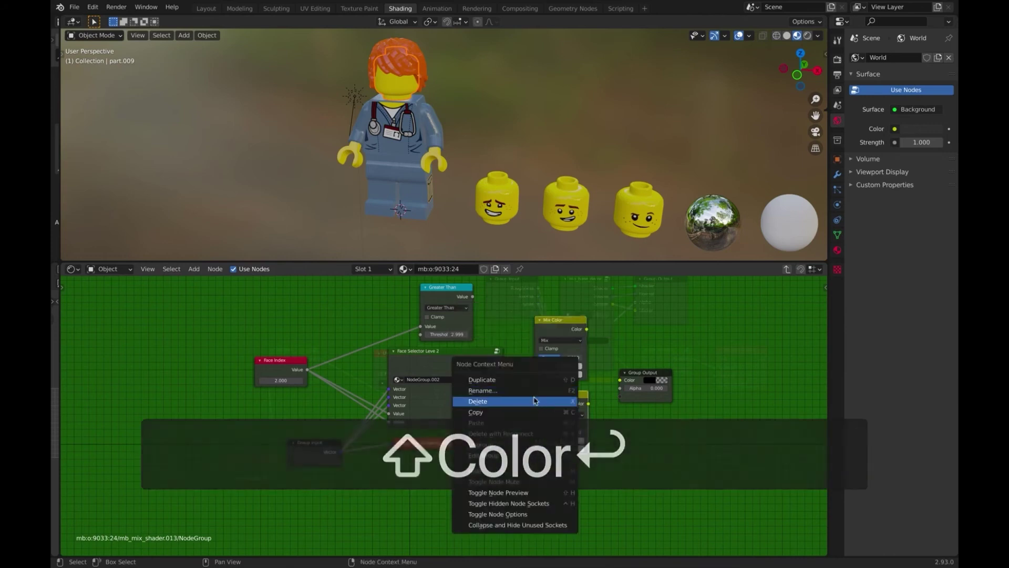
click(533, 391)
text(Mix)
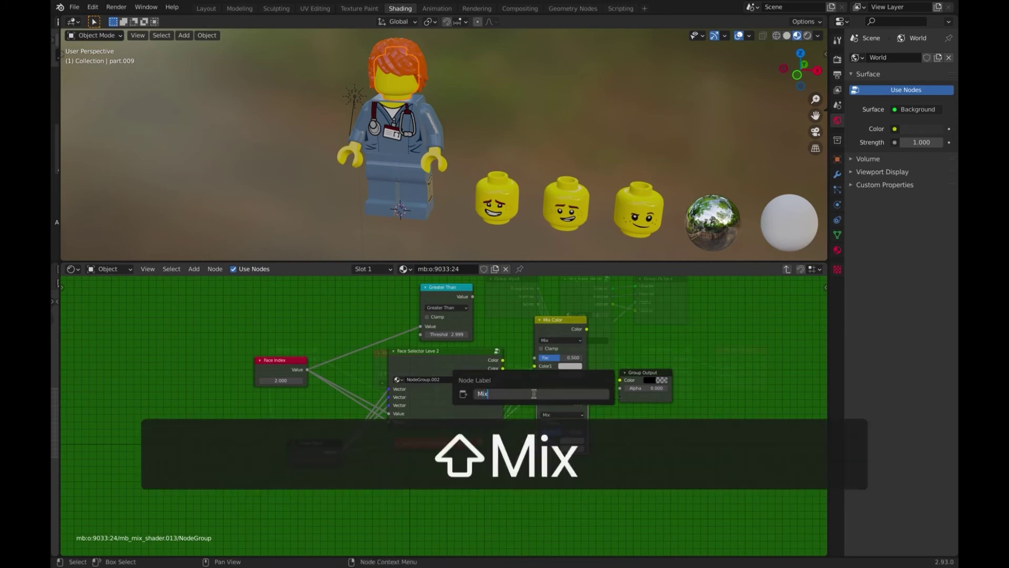
text( Alpo)
key(BackSpace)
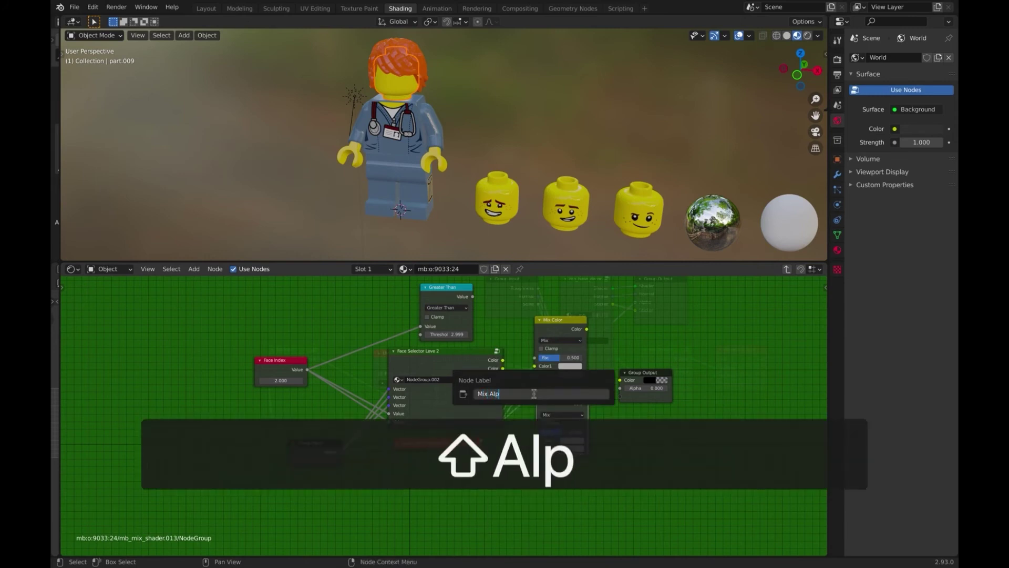
text(ha)
key(Return)
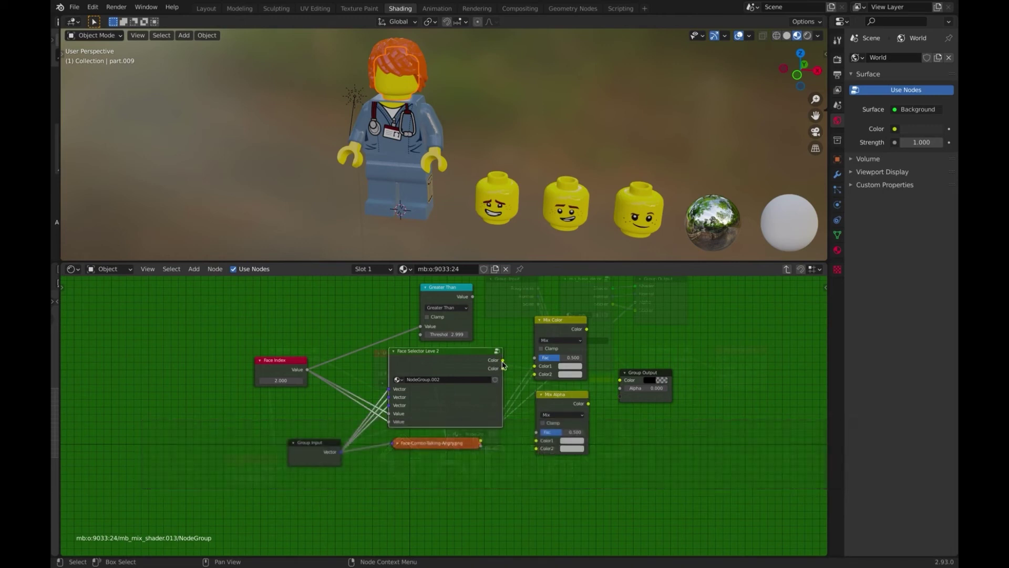
Step: Connect the Face Selector Leve 2 outputs to Color1 and the Face-Combo-Talking-Angry.png outputs to Color2 of Mix Color and Mix Alpha
drag(503, 363, 535, 366)
drag(481, 442, 536, 448)
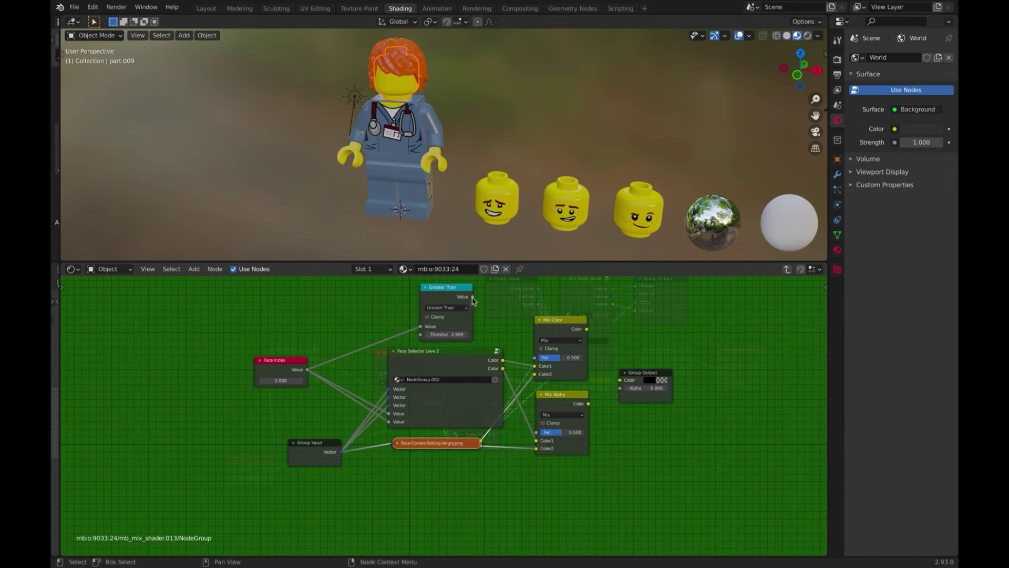
Step: Connect Greater Than to the Fac of both Mix nodes, and Mix Color and Mix Alpha to the Group Output's Color and Alpha
drag(473, 296, 534, 358)
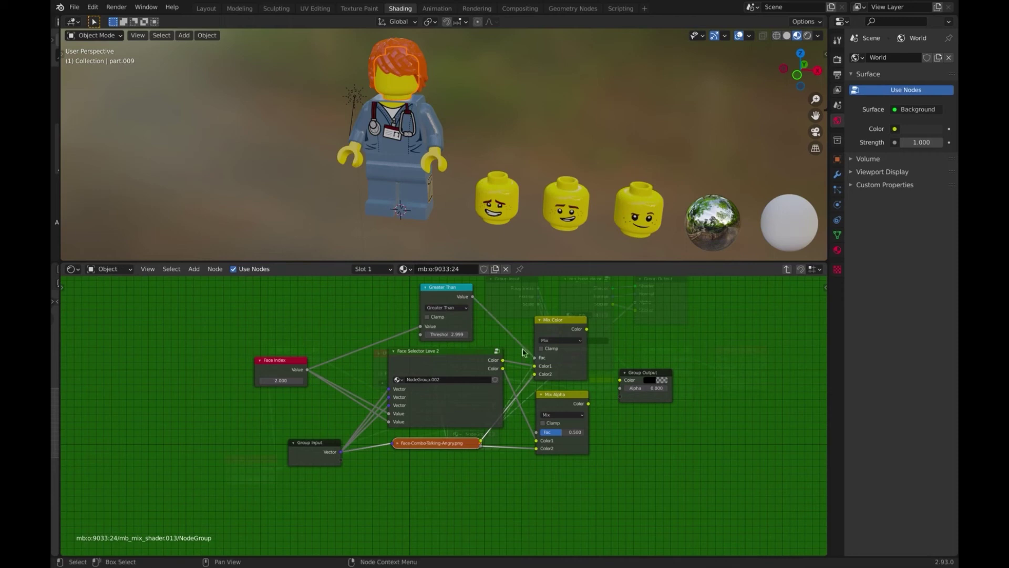
drag(472, 297, 536, 432)
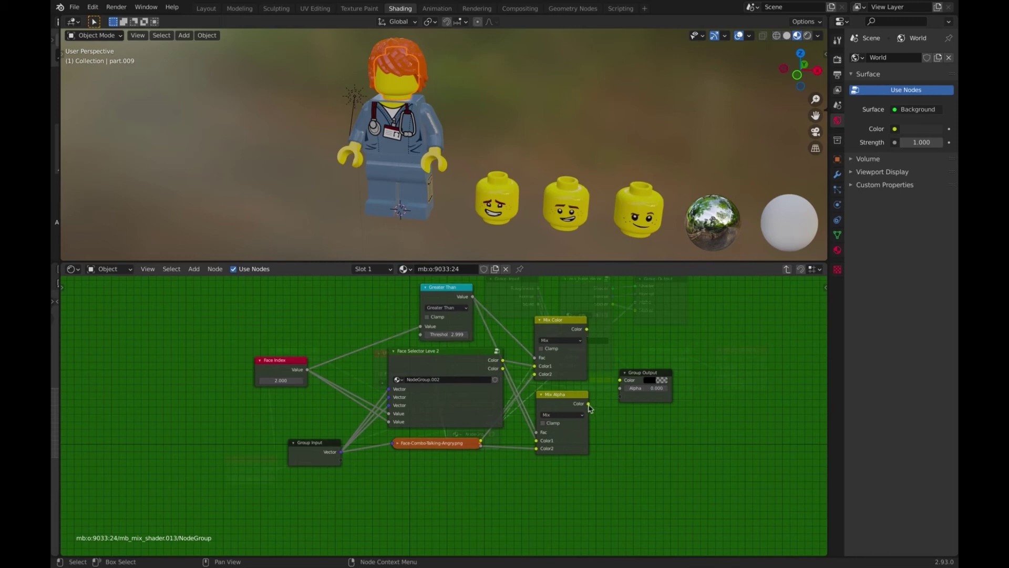
drag(589, 404, 619, 393)
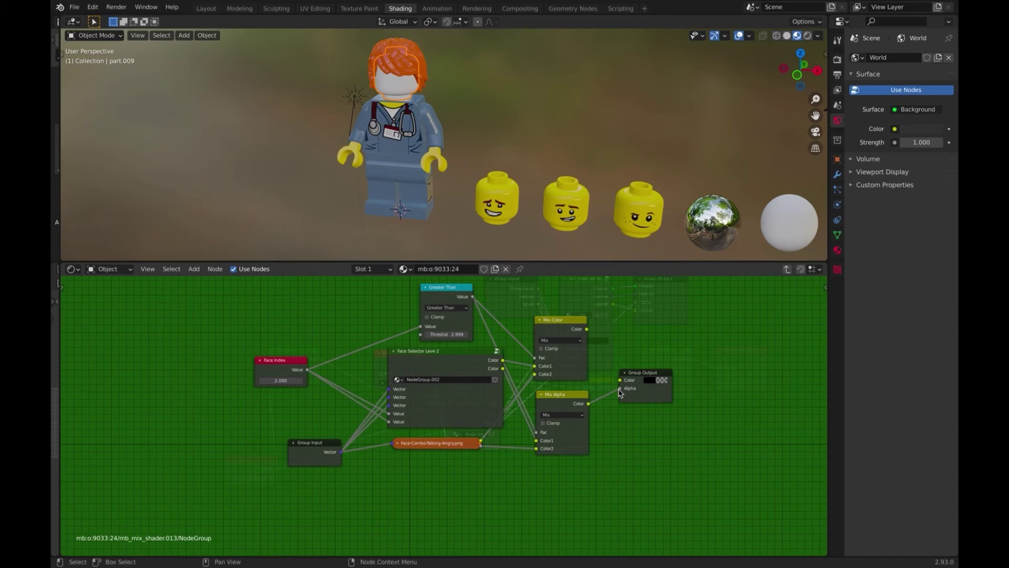
drag(587, 330, 618, 385)
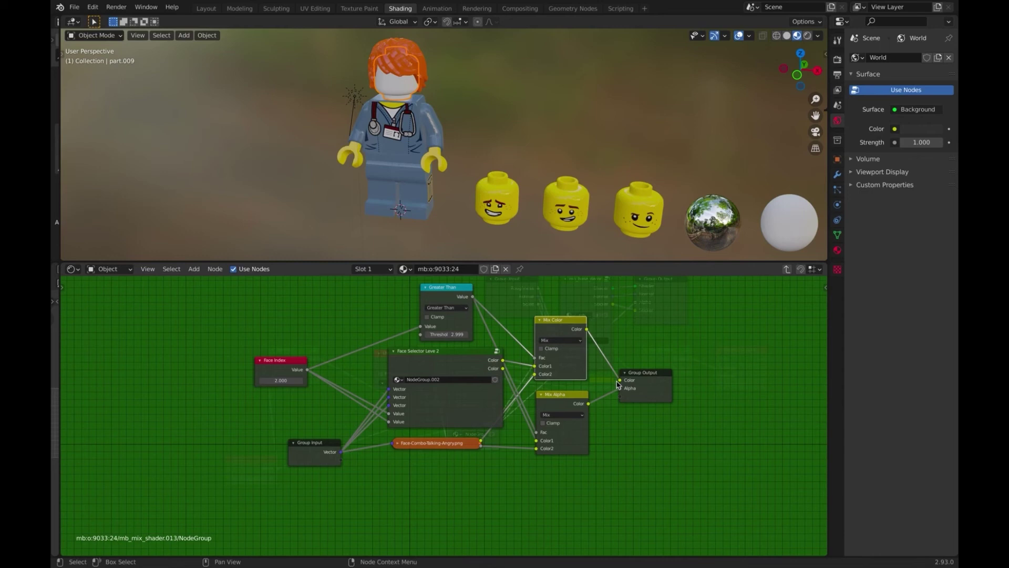
Step: Test the face switching by setting Face Index to 4, 0, 1, 2 and finally 3
click(280, 380)
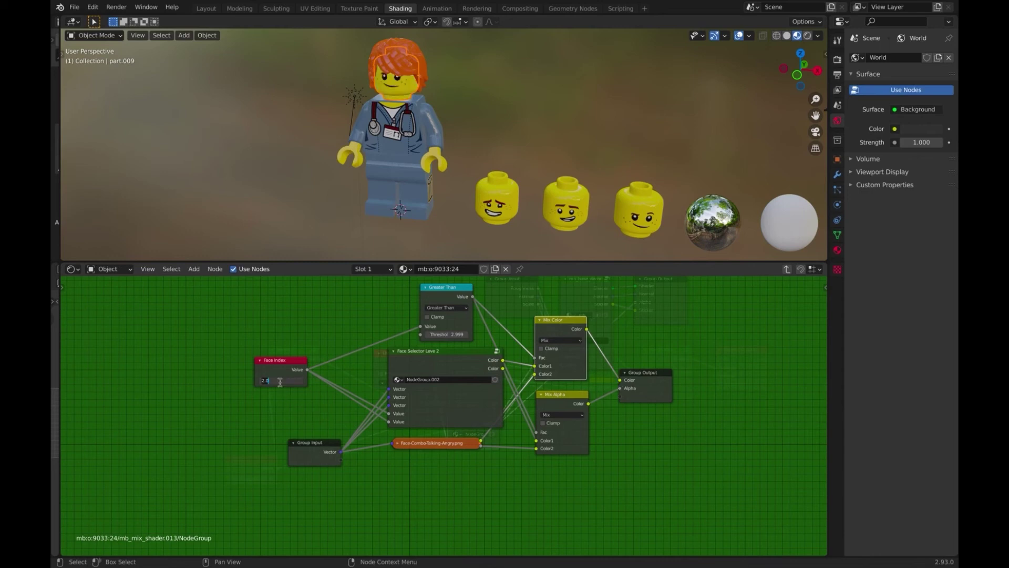
text(4)
key(Return)
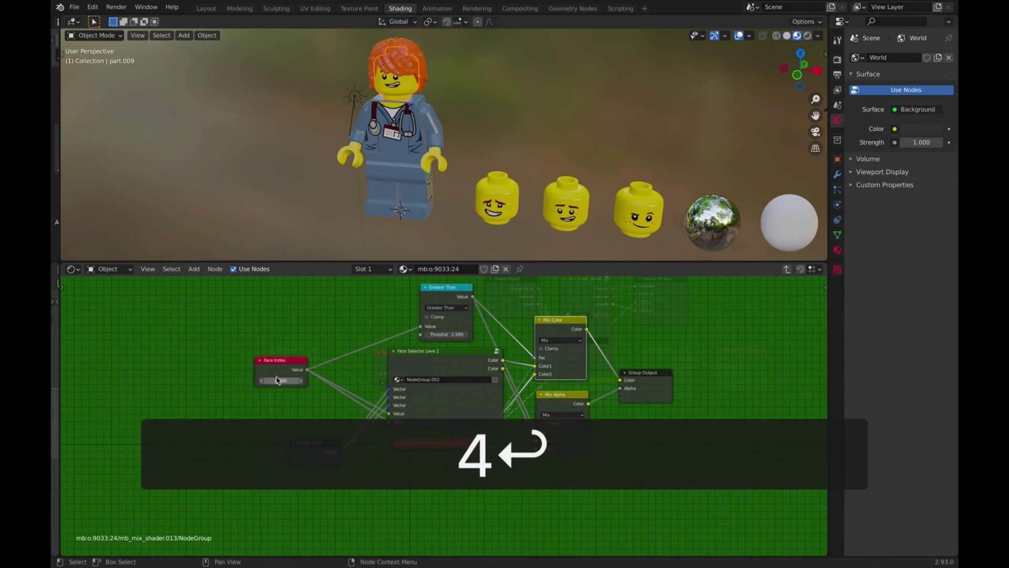
click(275, 380)
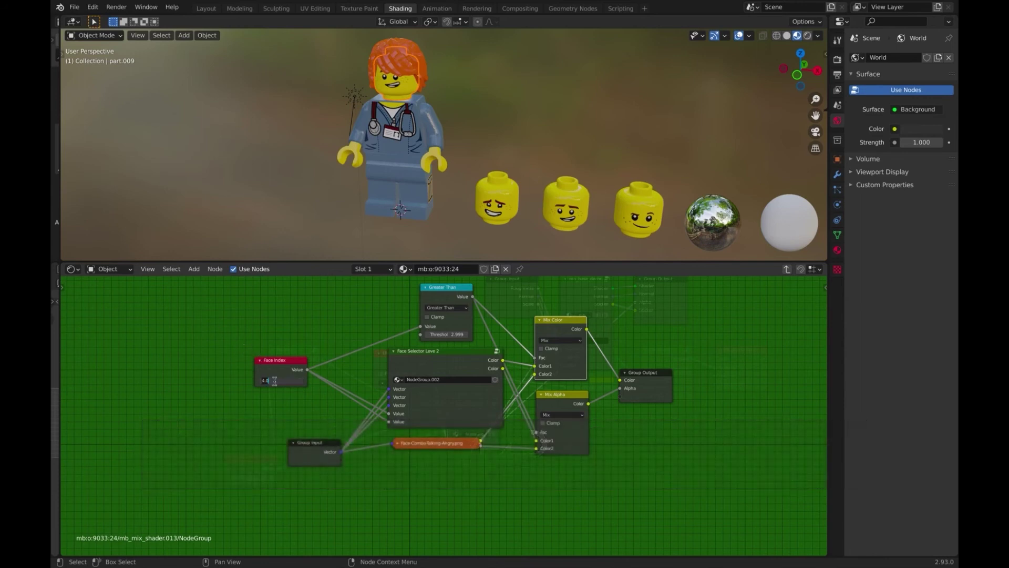
text(0)
key(Return)
click(275, 381)
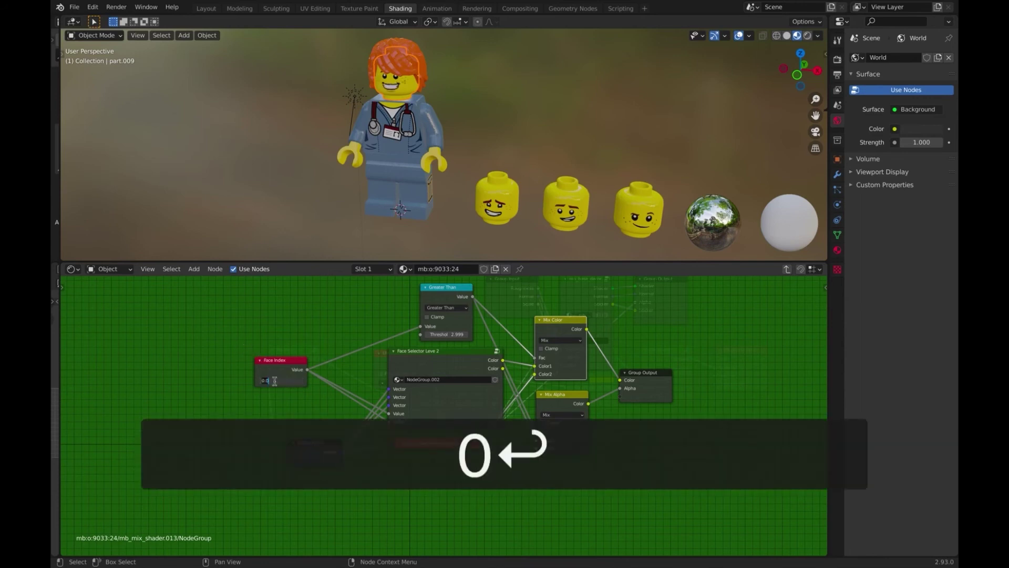
text(1)
key(Return)
click(274, 380)
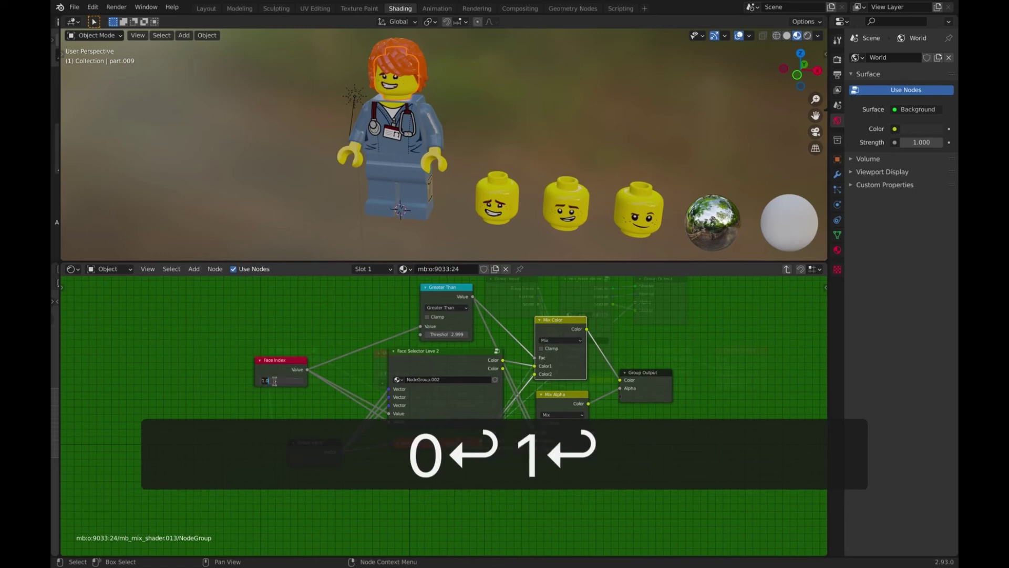
text(2)
key(Return)
click(275, 381)
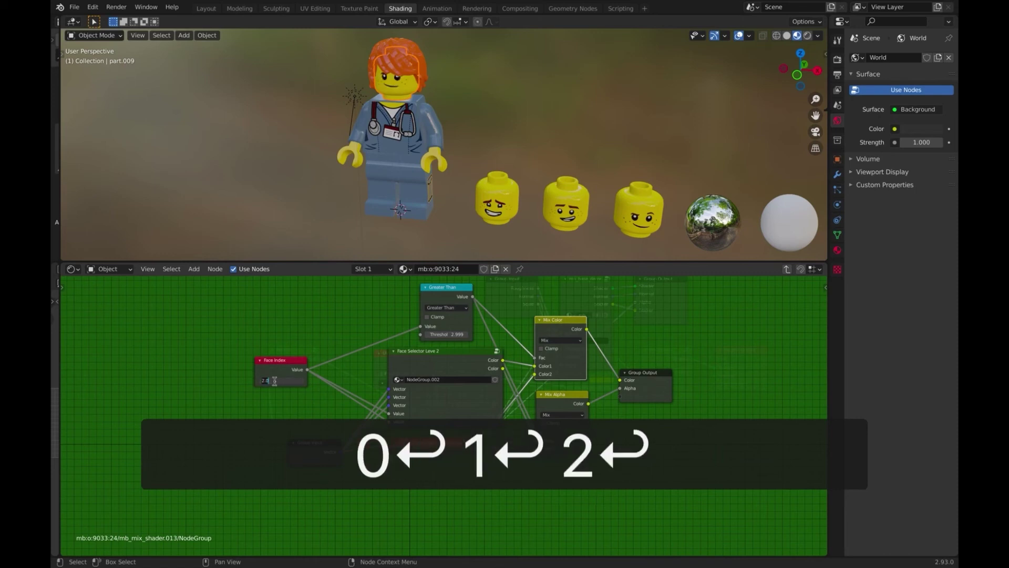
text(3)
key(Return)
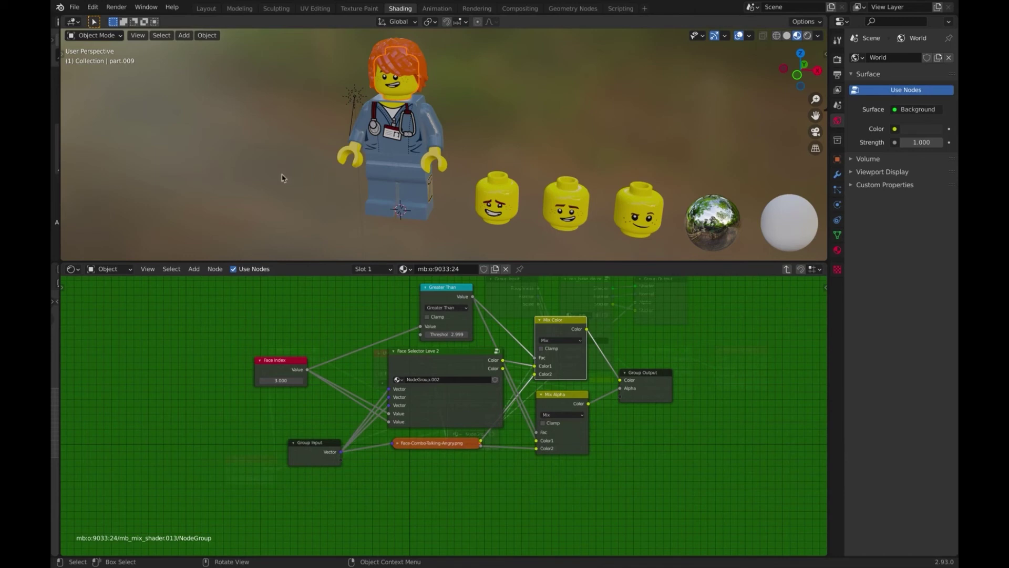
right_click(279, 179)
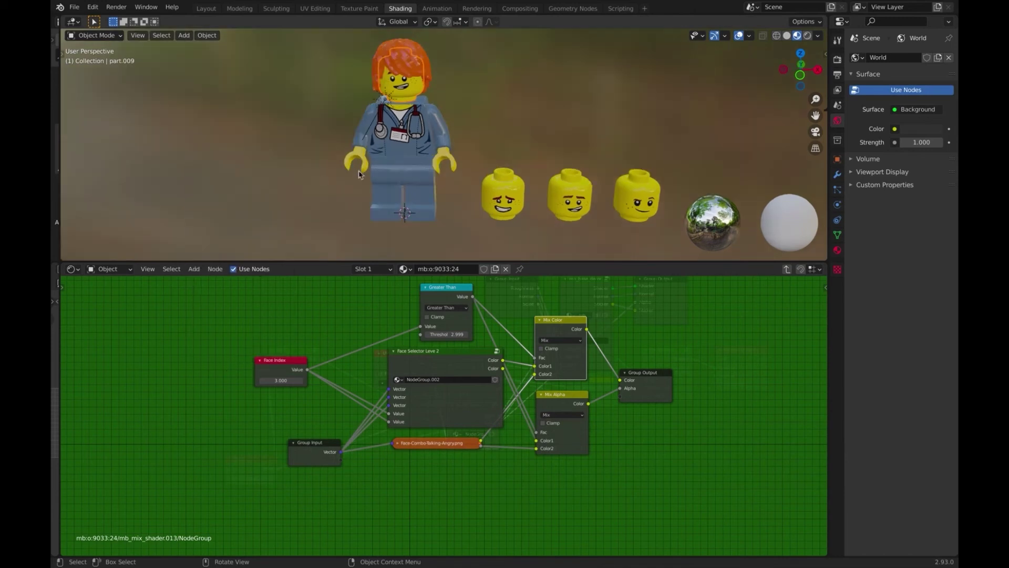
right_click(323, 194)
middle_drag(277, 178, 277, 178)
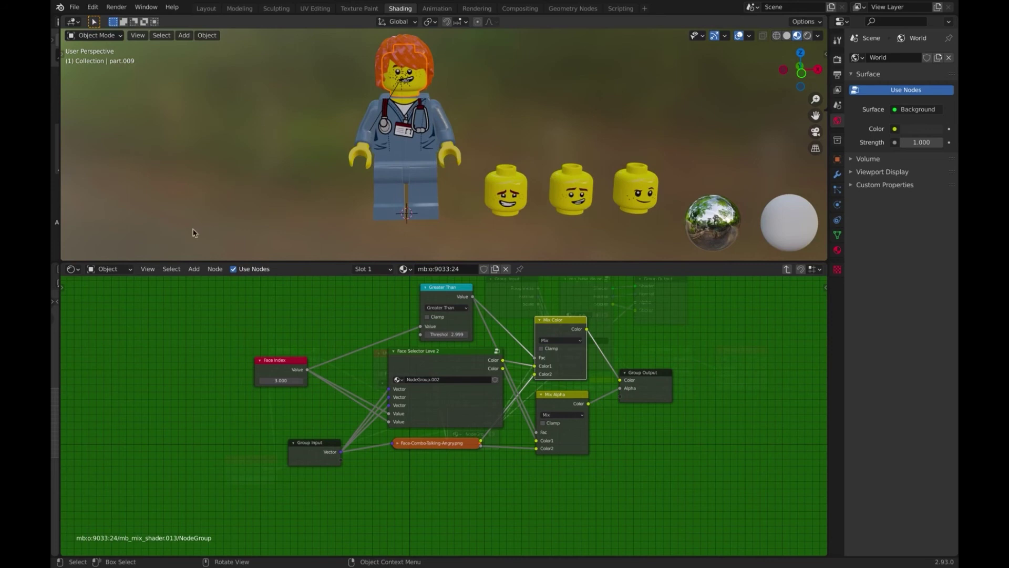
middle_drag(287, 202, 287, 203)
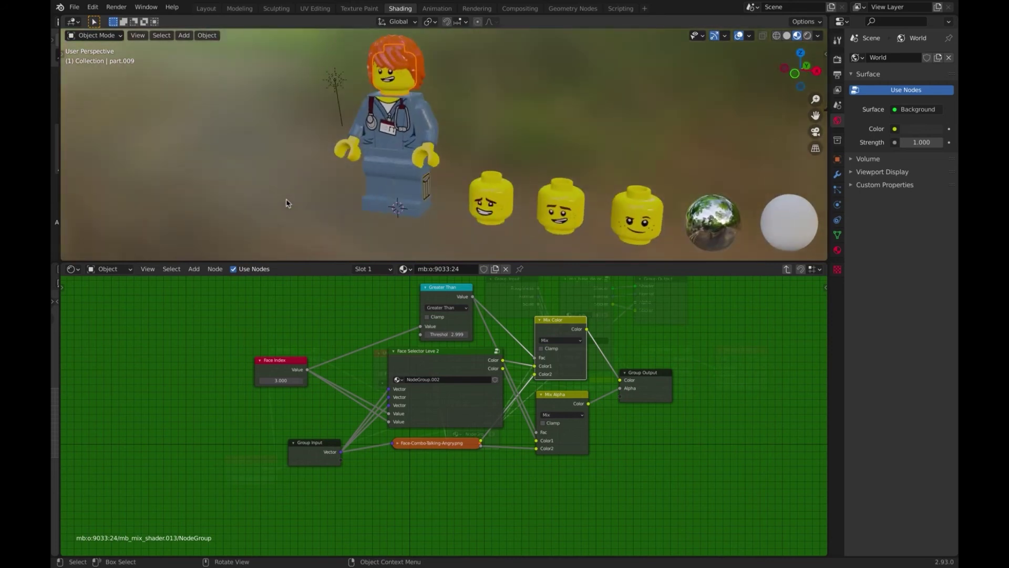
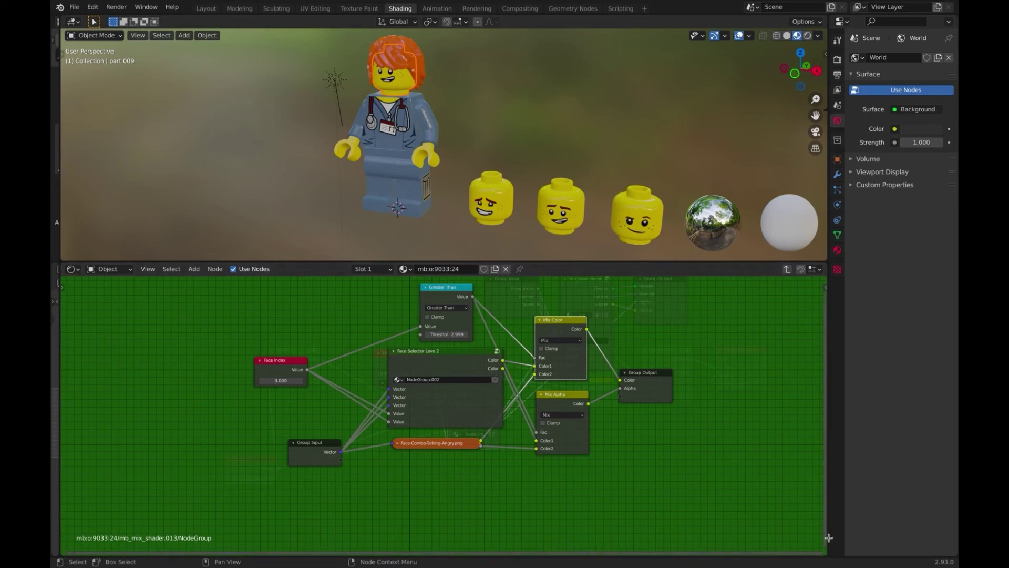
Step: Split the node editor horizontally and turn the new lower area into a Timeline
drag(829, 538, 775, 390)
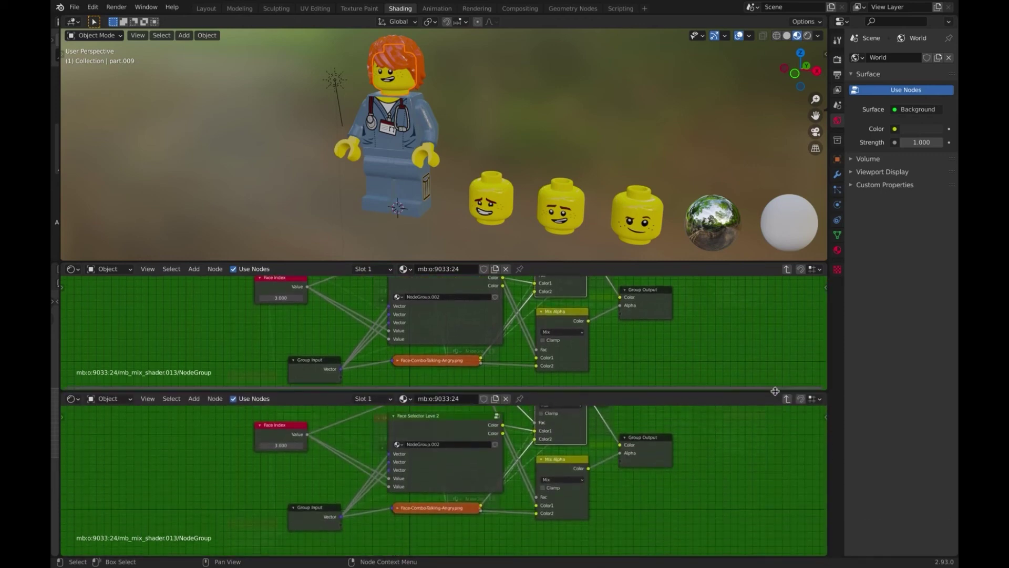
click(75, 399)
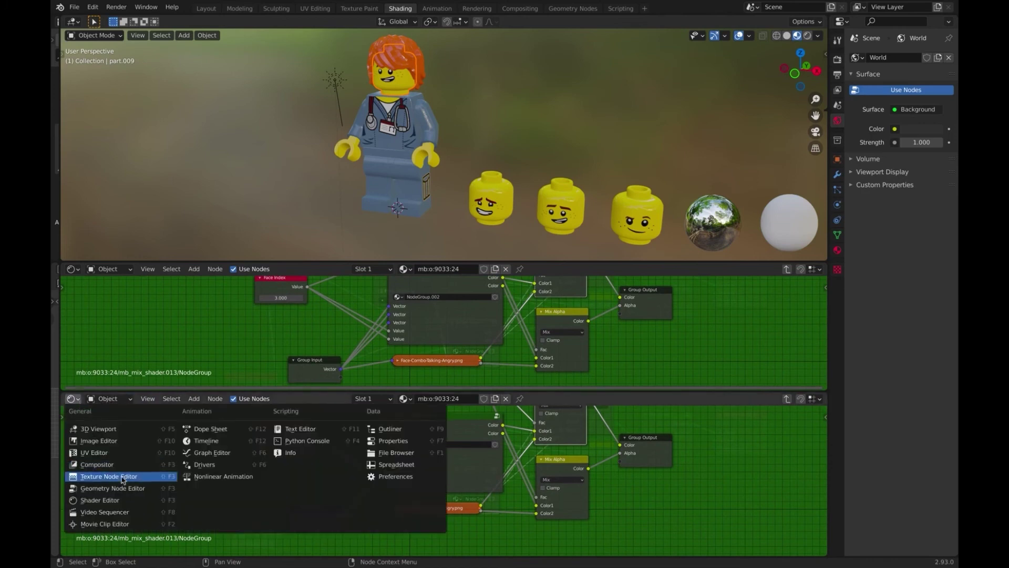
click(206, 441)
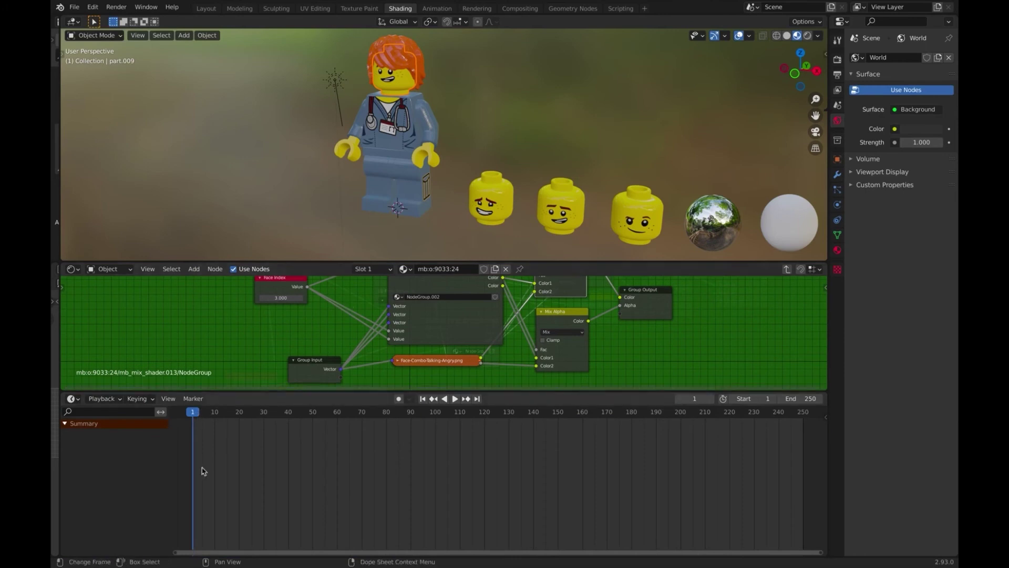
Step: Set the Face Index value to 0 and insert a keyframe for it at frame 1
scroll(255, 336, up, 3)
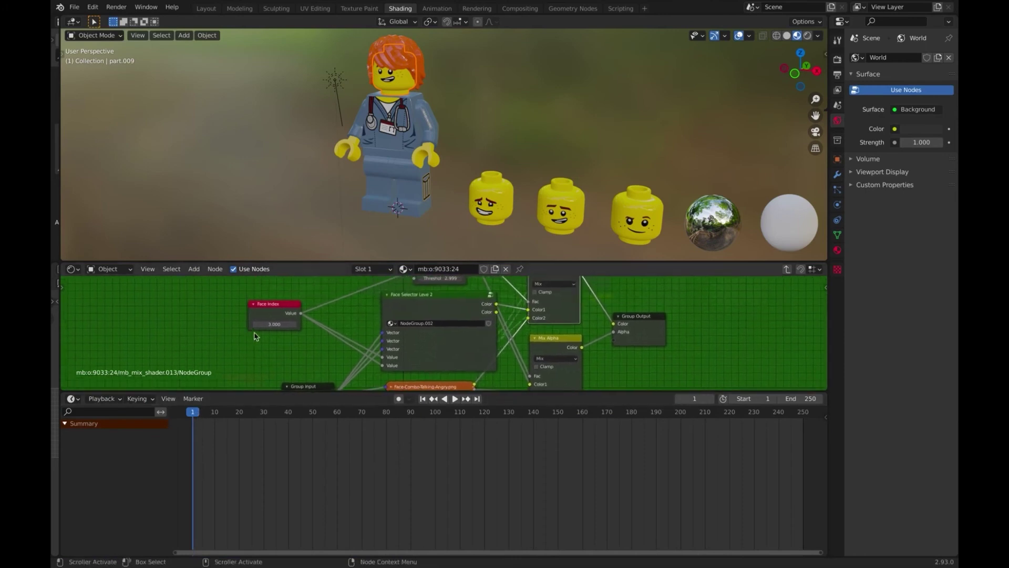
scroll(255, 337, right, 4)
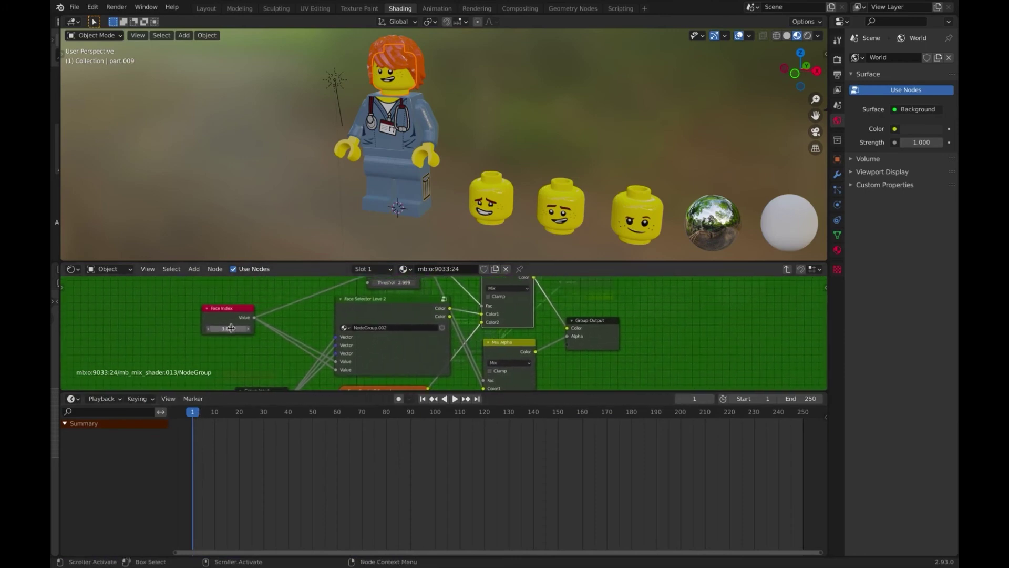
double_click(230, 330)
text(0)
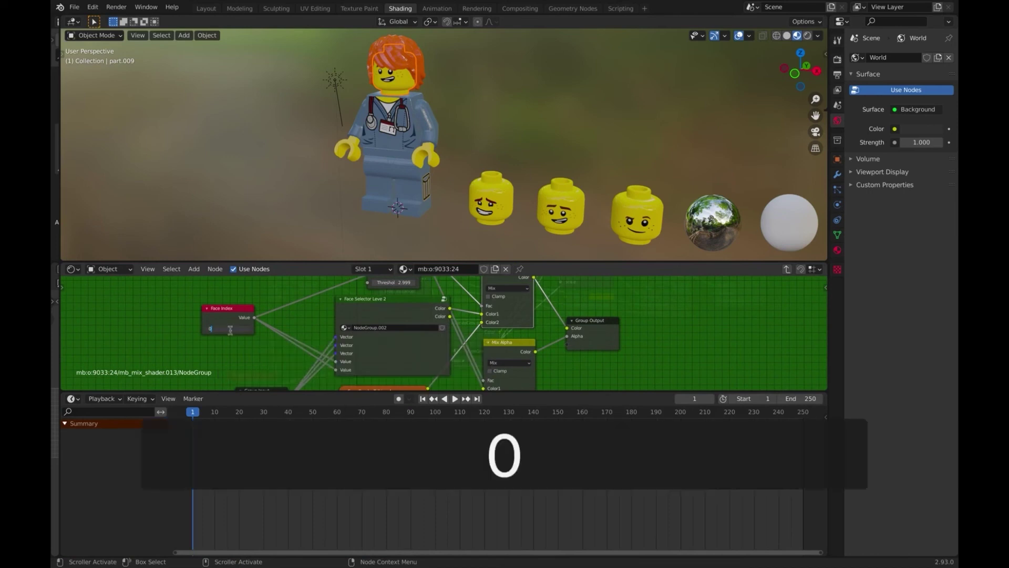
key(Return)
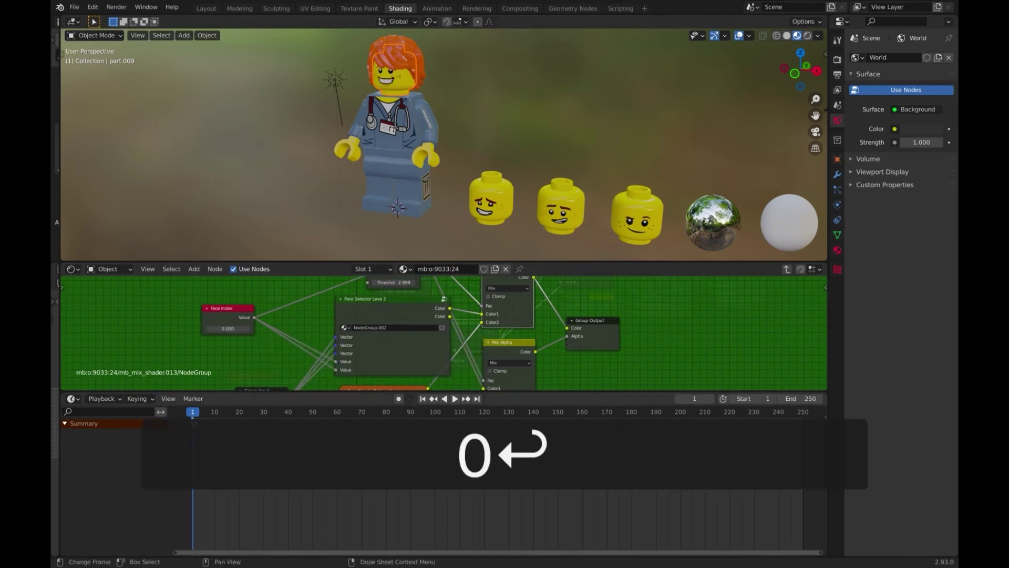
right_click(230, 330)
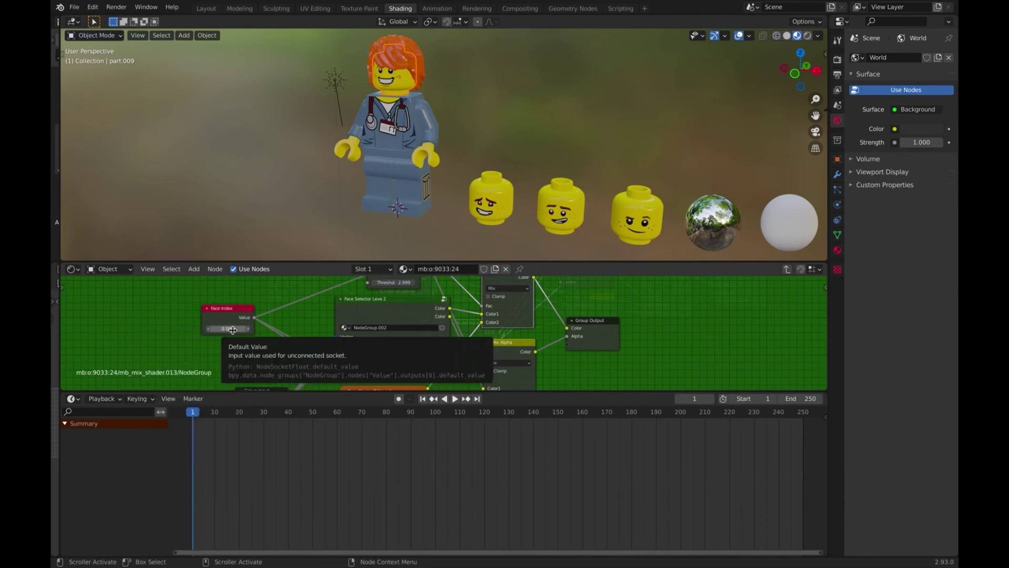
key(i)
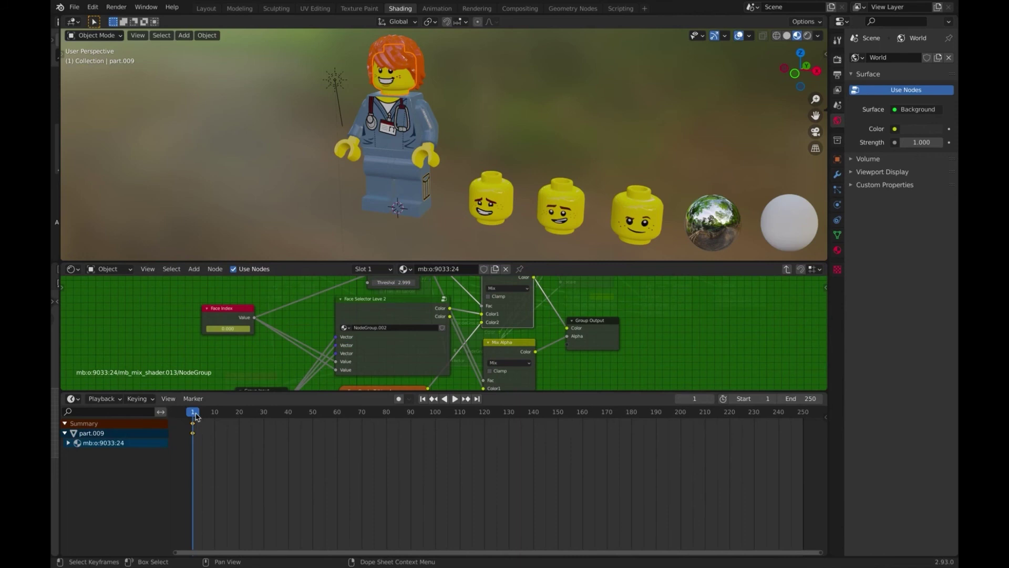
Step: At frame 24, set the Face Index value to 1 and insert a keyframe for it
drag(195, 416, 251, 421)
click(243, 330)
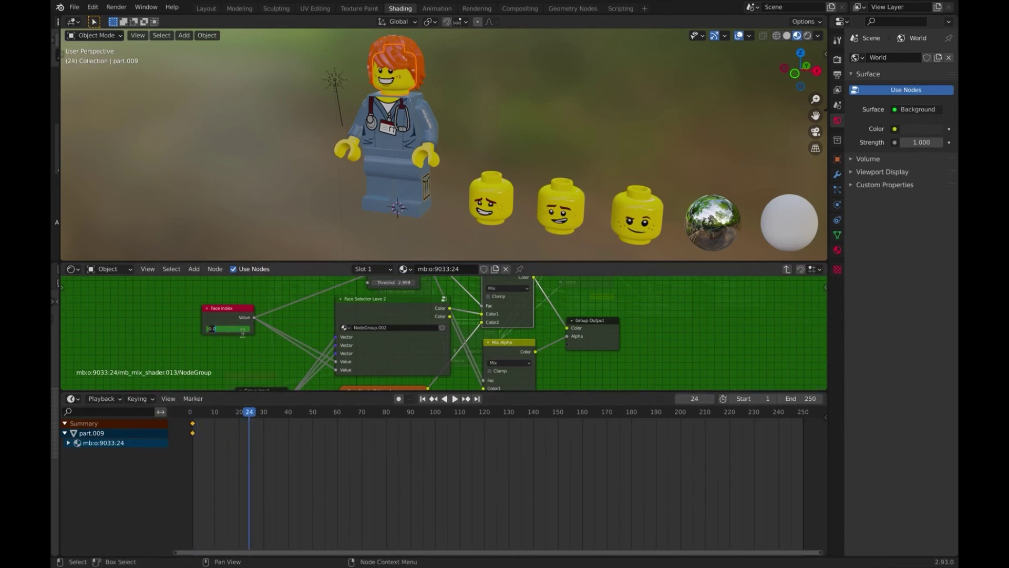
text(1)
key(Return)
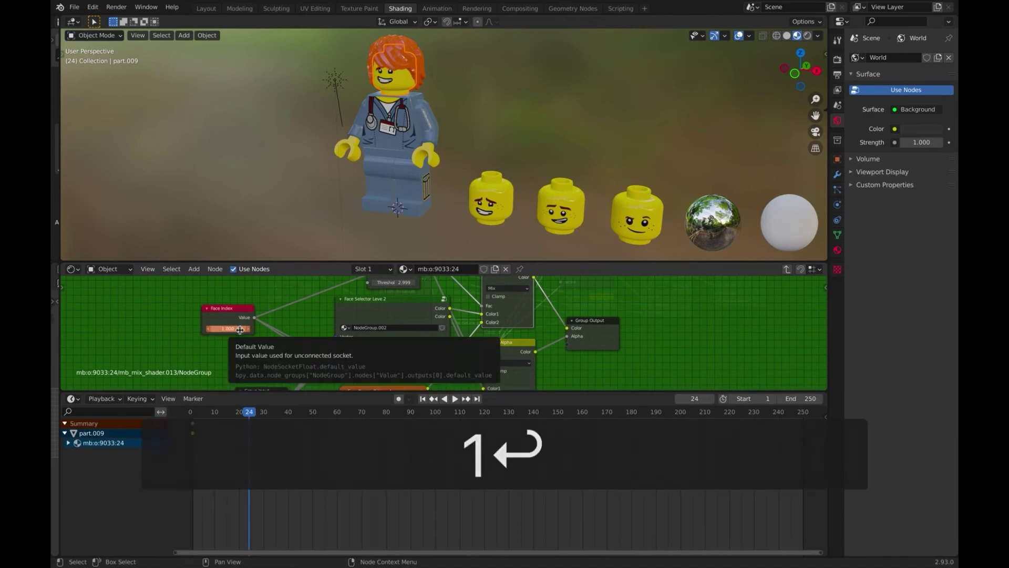
key(i)
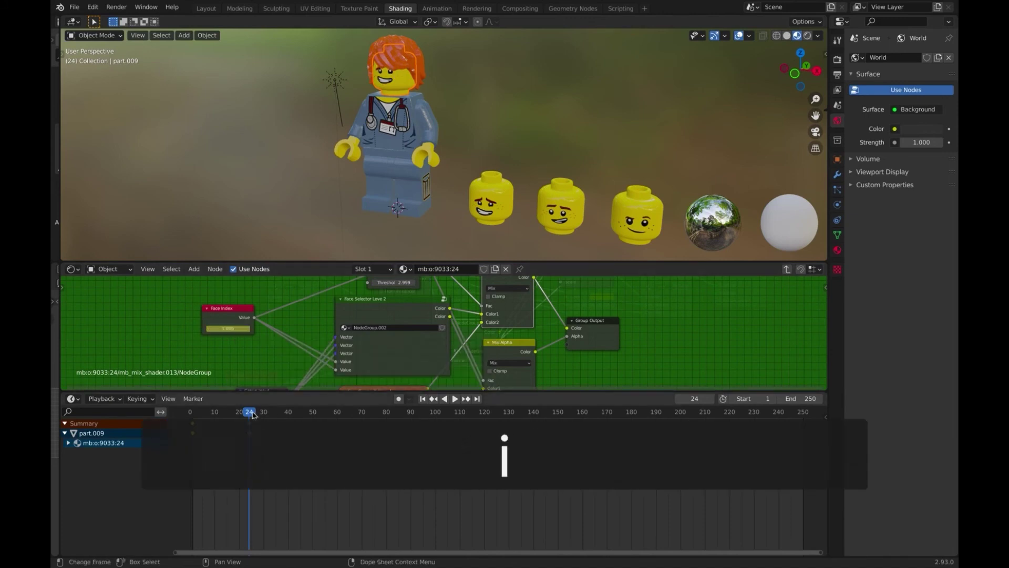
Step: At frame 48, set the Face Index value to 2 and insert a keyframe for it
drag(253, 415, 309, 425)
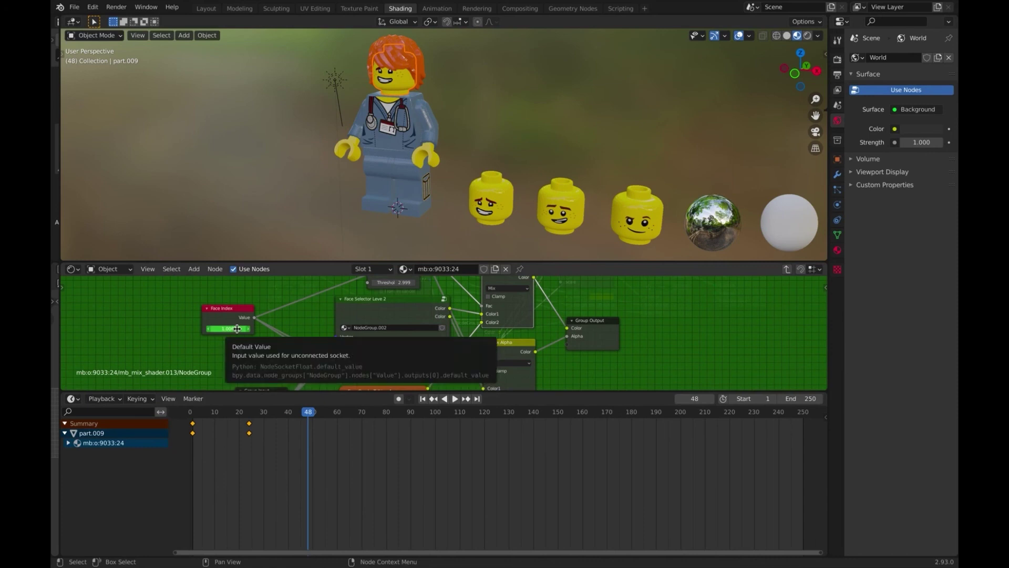
key(i)
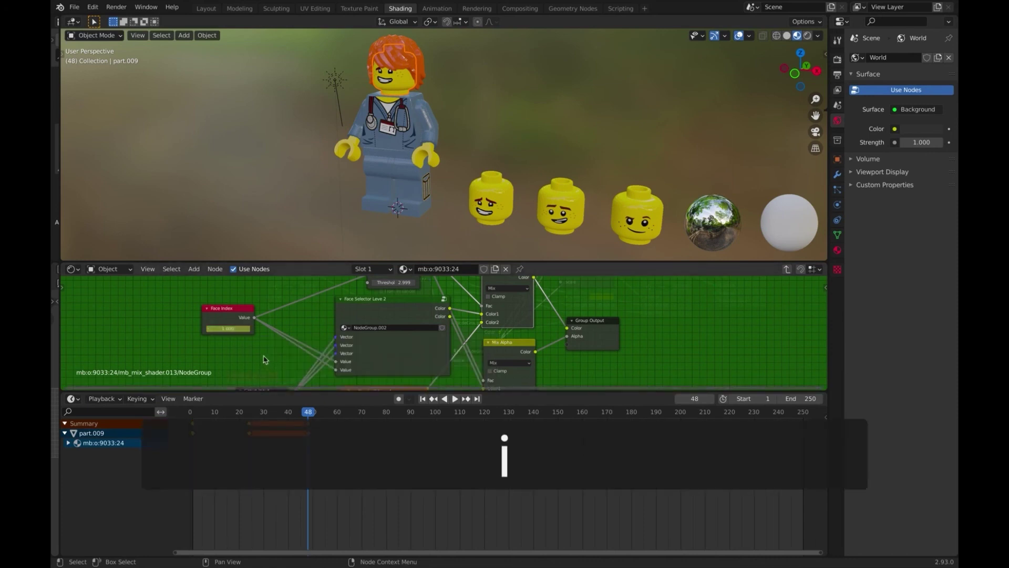
key(super+z)
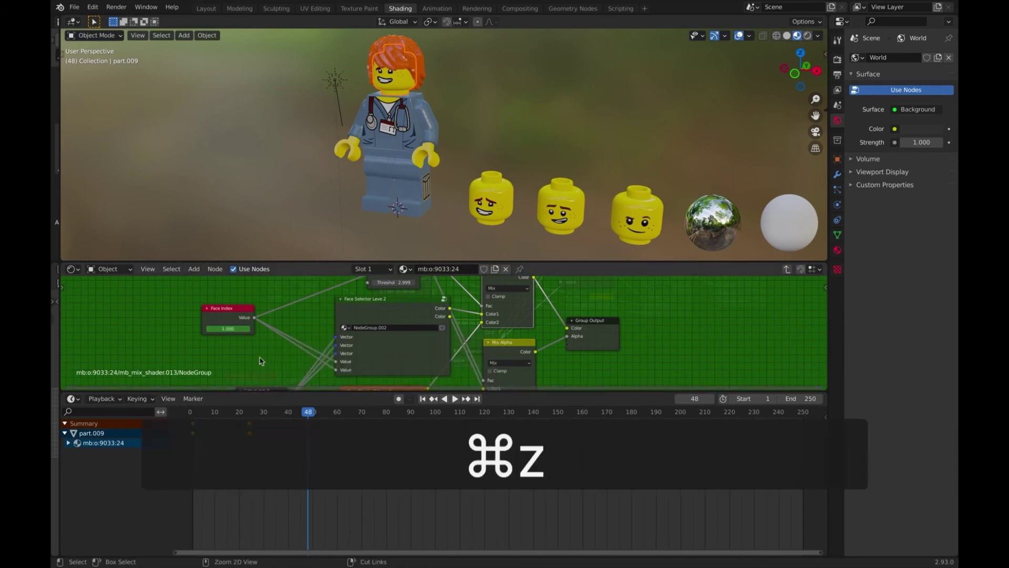
click(226, 328)
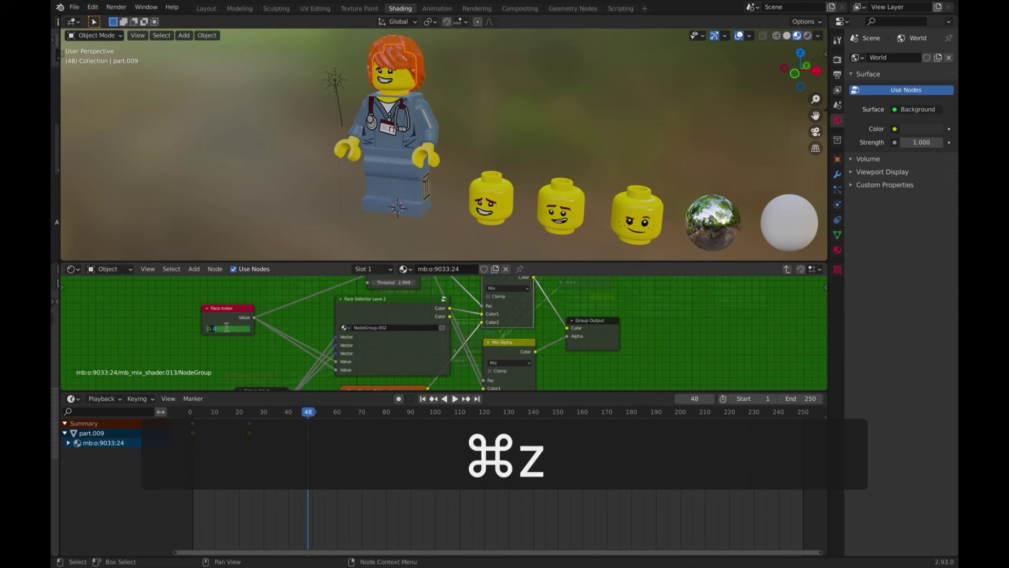
text(2)
key(Return)
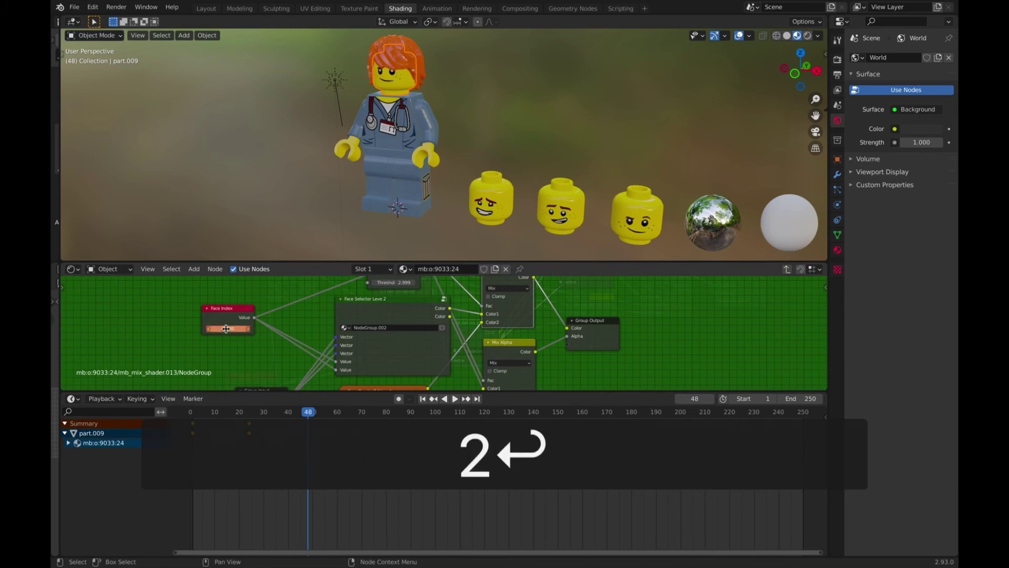
key(i)
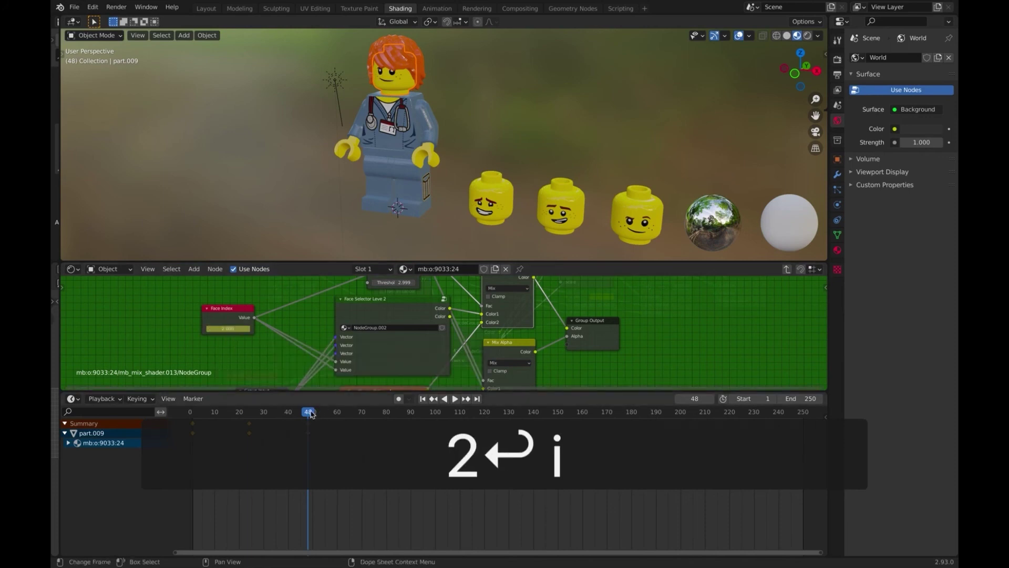
Step: At frame 72, set the Face Index value to 3 and insert a keyframe for it
drag(311, 414, 368, 425)
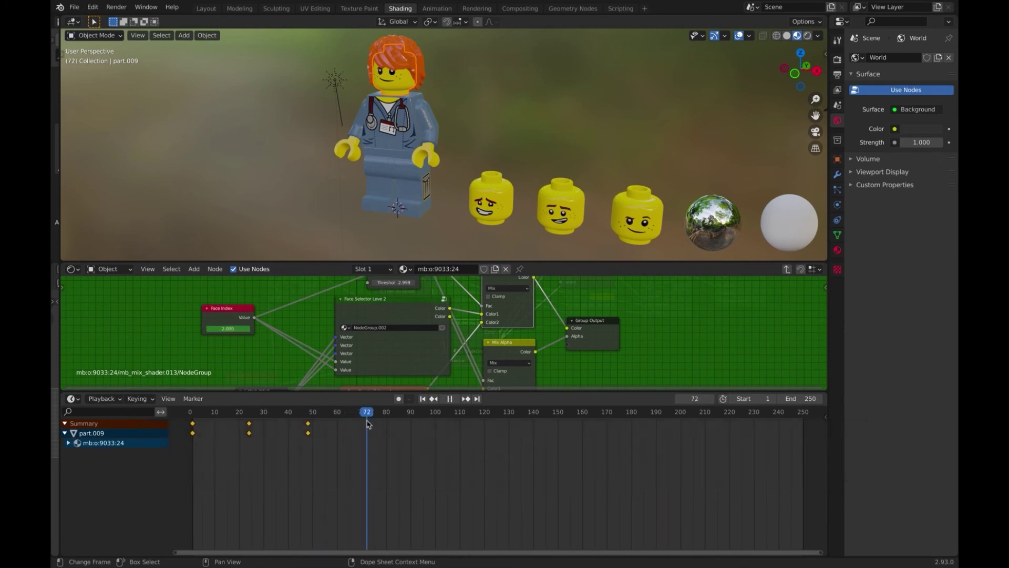
click(230, 329)
text(3)
key(Return)
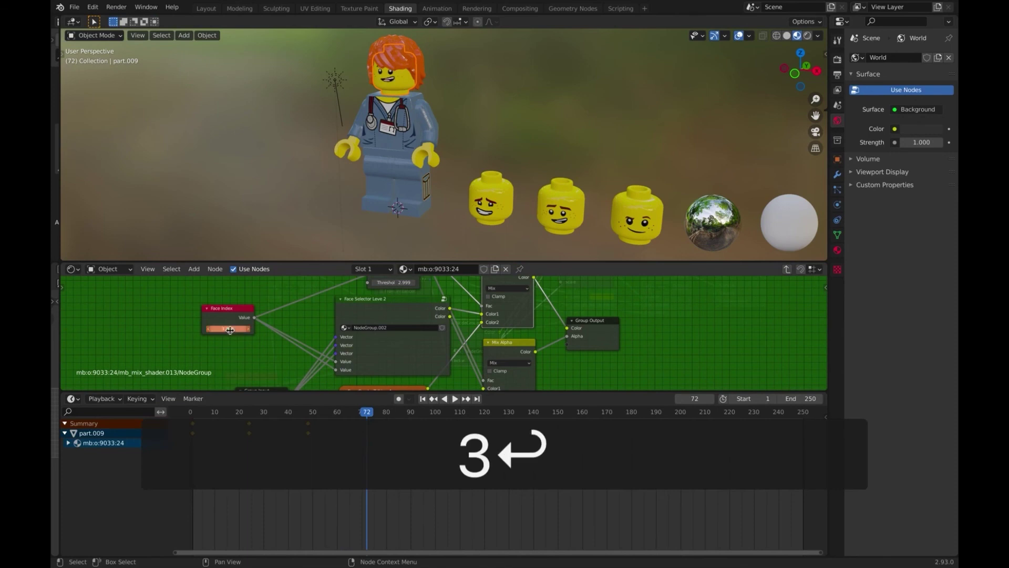
drag(230, 330, 238, 327)
key(i)
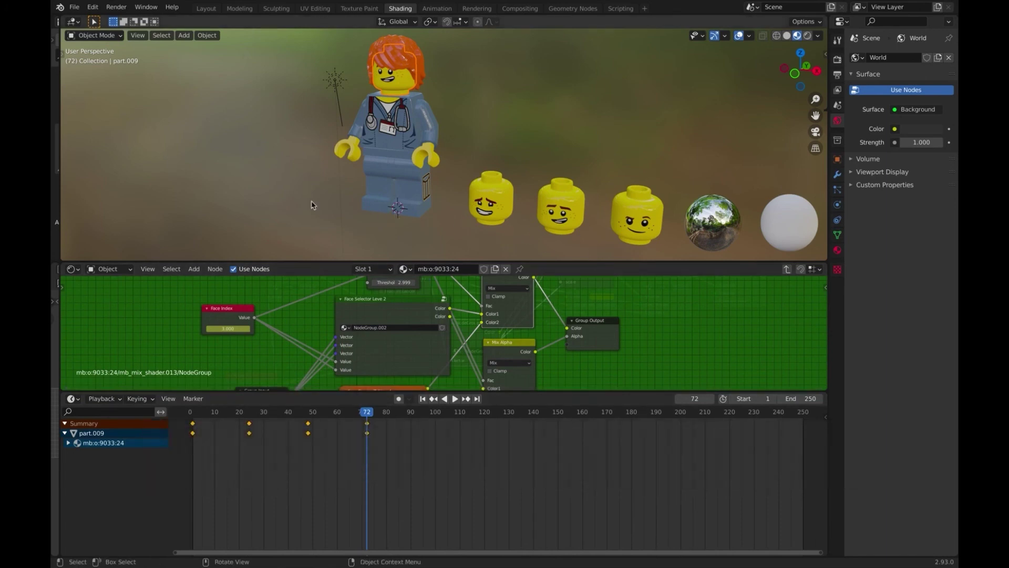
Step: Inspect the Face-Combo-Talking-Angry.png texture in the Texture Paint workspace and return to the Shading workspace
mouse_move(313, 205)
middle_down()
mouse_move(337, 206)
mouse_move(312, 205)
middle_up()
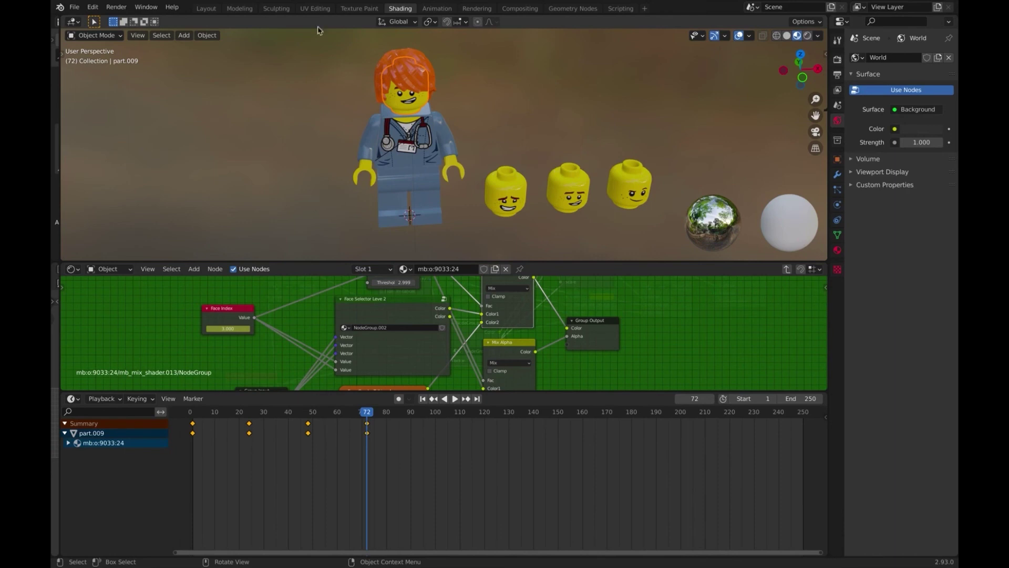
click(357, 8)
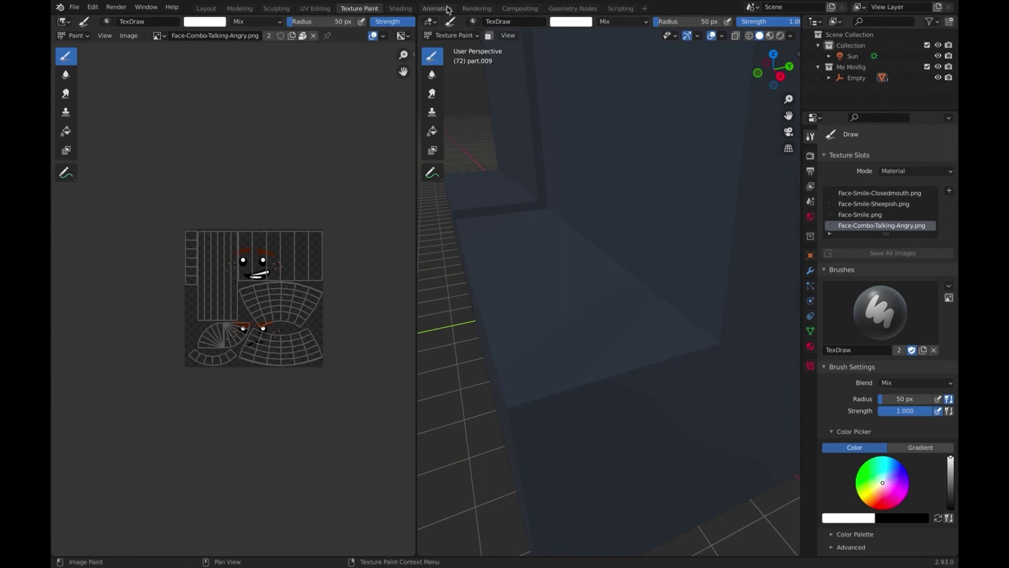
click(408, 9)
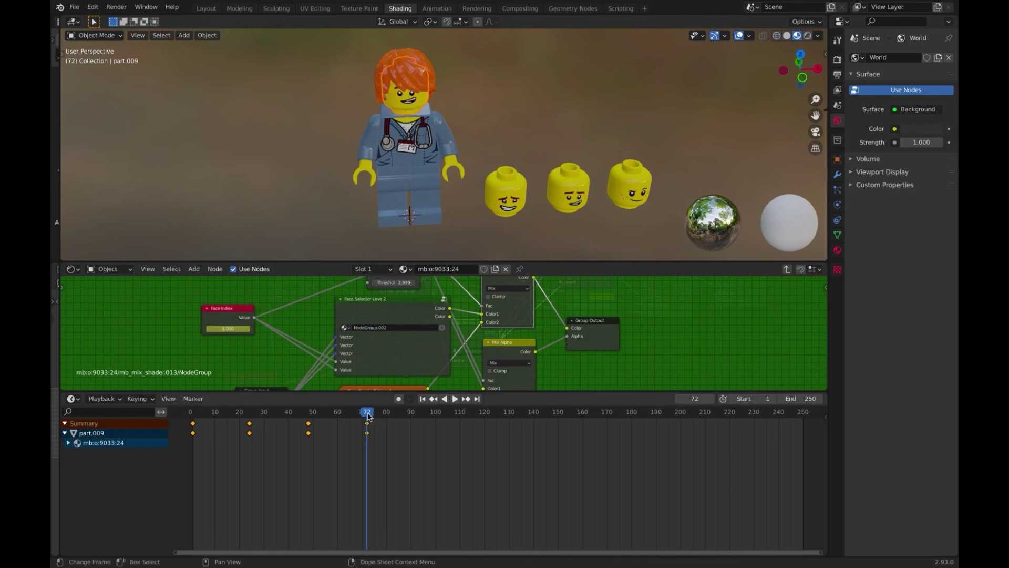
Step: Insert a Rotation keyframe for the minifigure's head at frame 95
key(space)
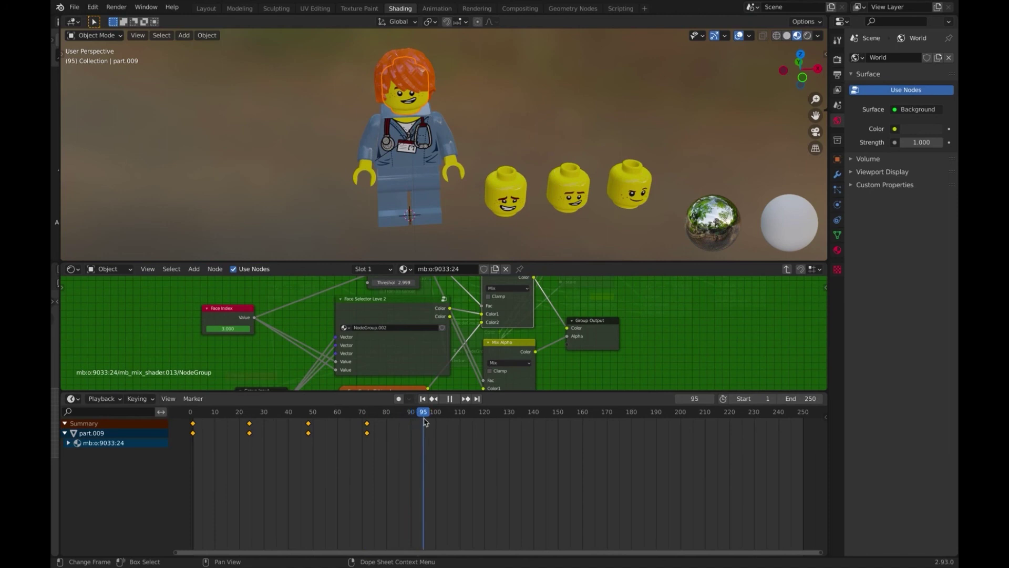
key(space)
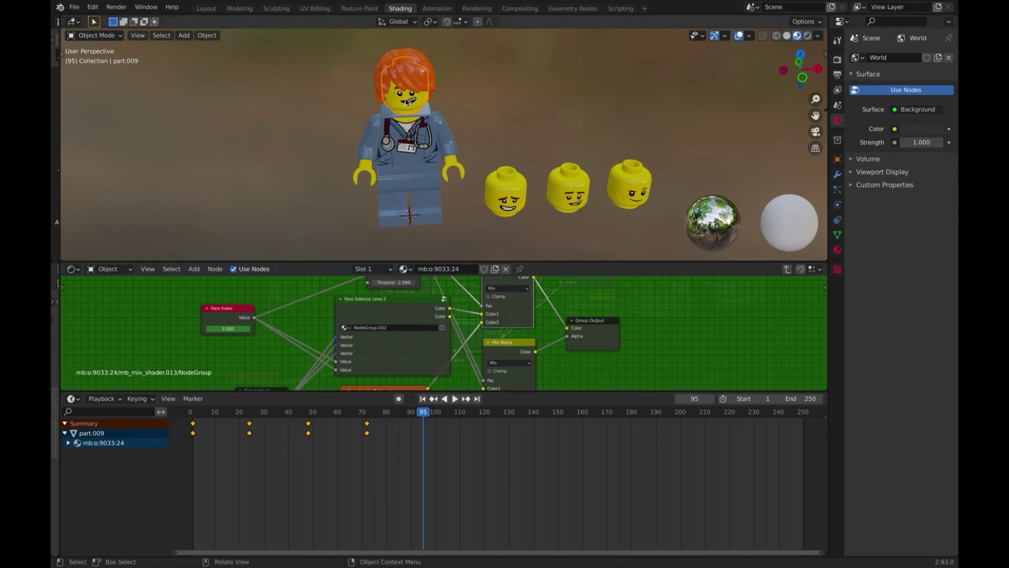
key(i)
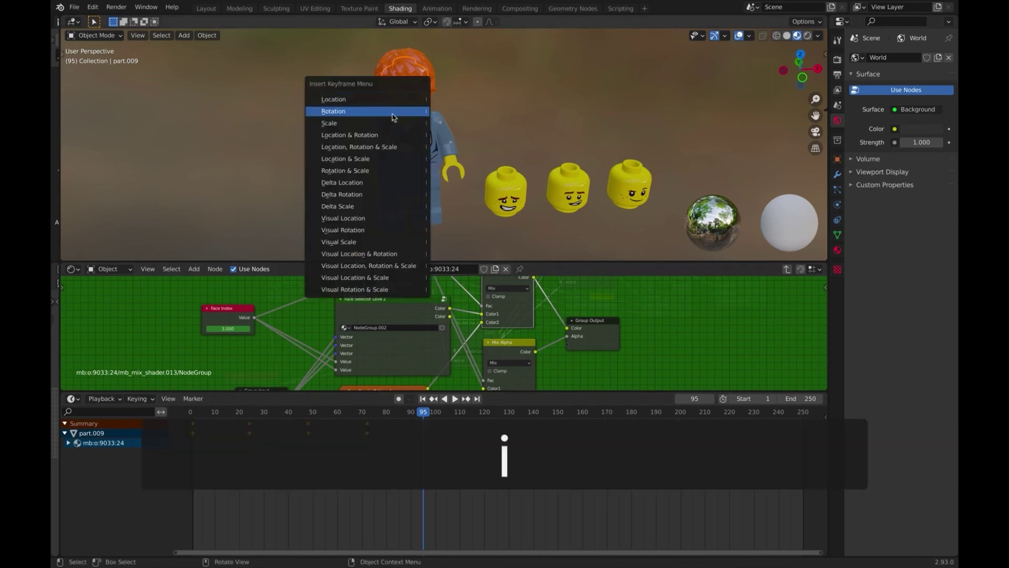
click(393, 112)
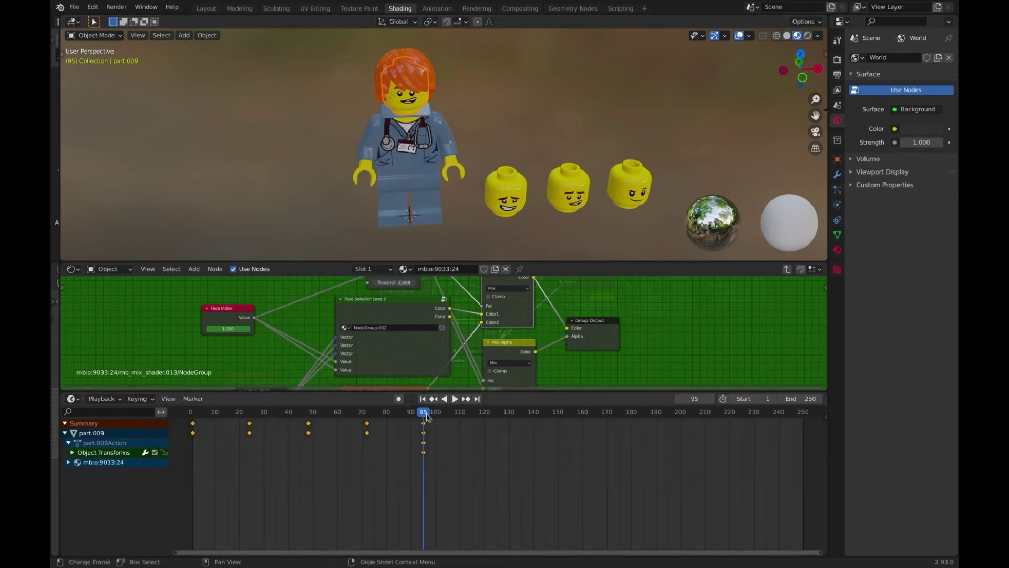
Step: At frame 96, rotate the minifigure's head 180° about the global Z axis and insert a Rotation keyframe
key(space)
key(space)
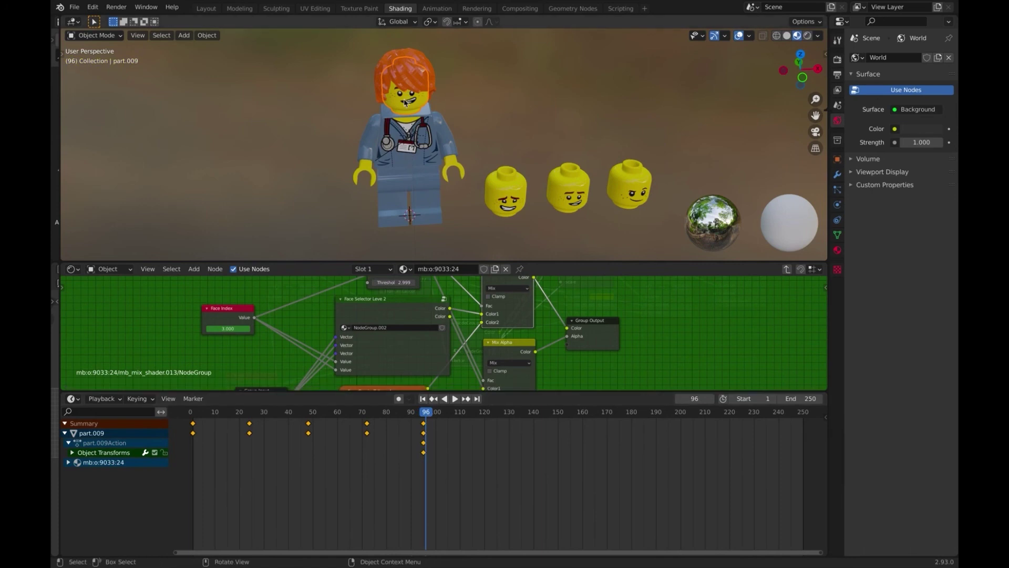
key(r)
key(z)
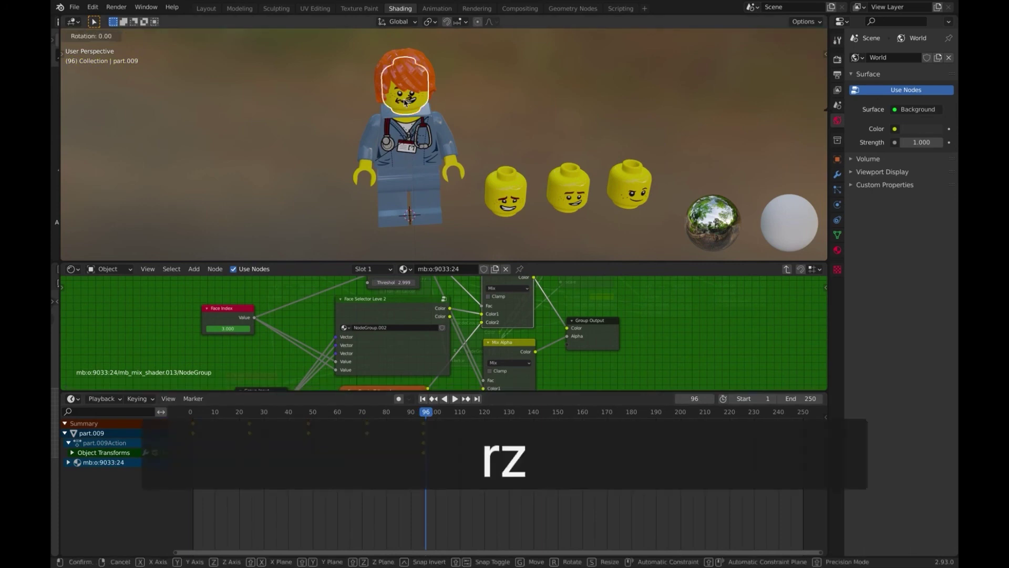
text(180)
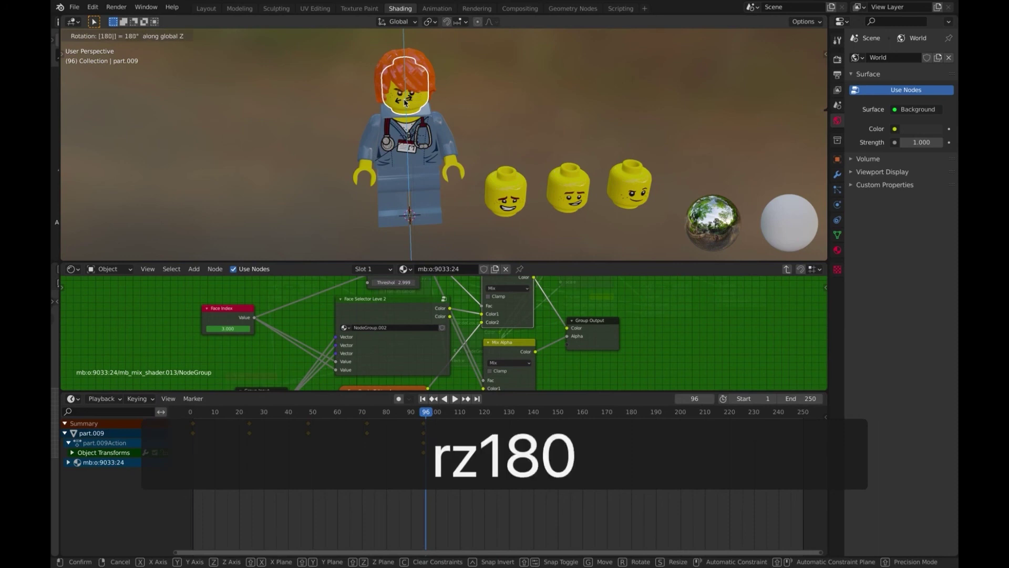
key(Return)
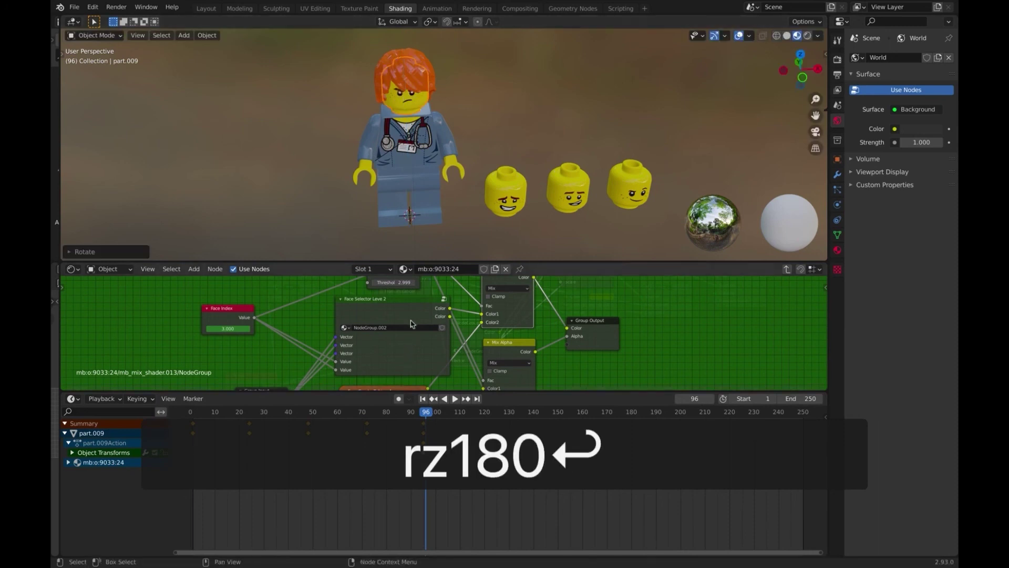
key(i)
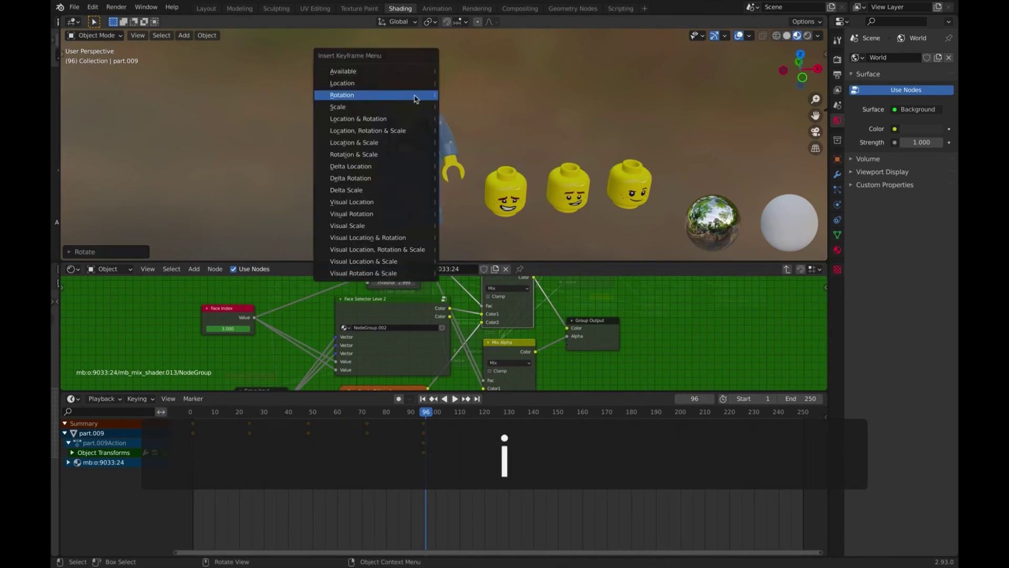
click(416, 98)
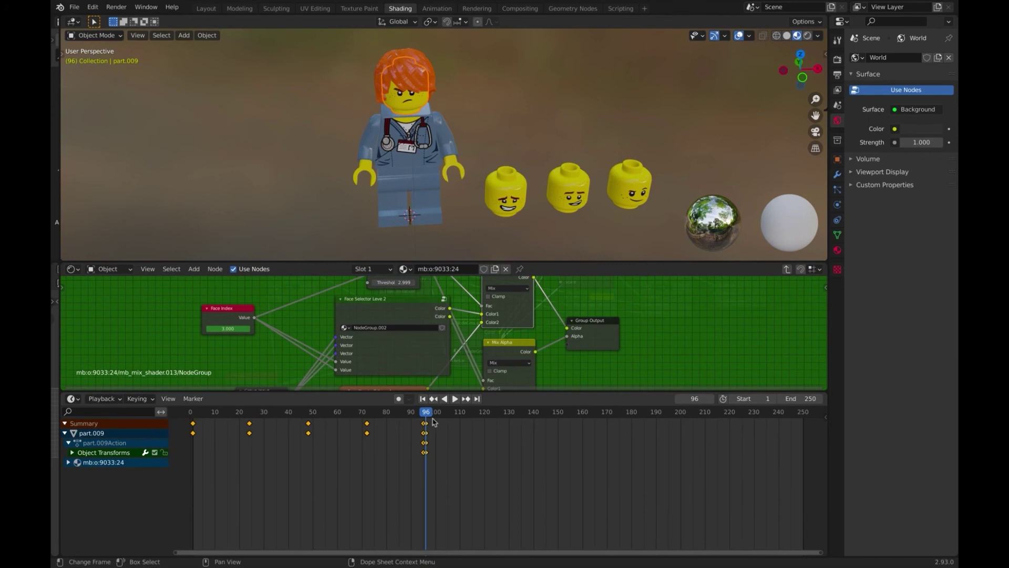
Step: Play back and scrub through the face and head rotation animation to review the minifigure's expression changes
key(space)
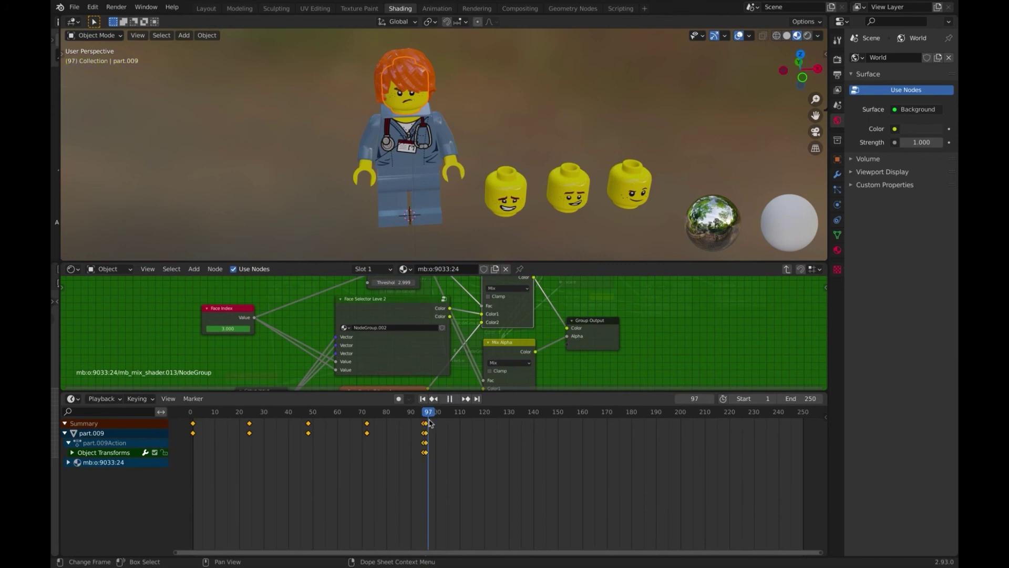
drag(430, 424, 192, 422)
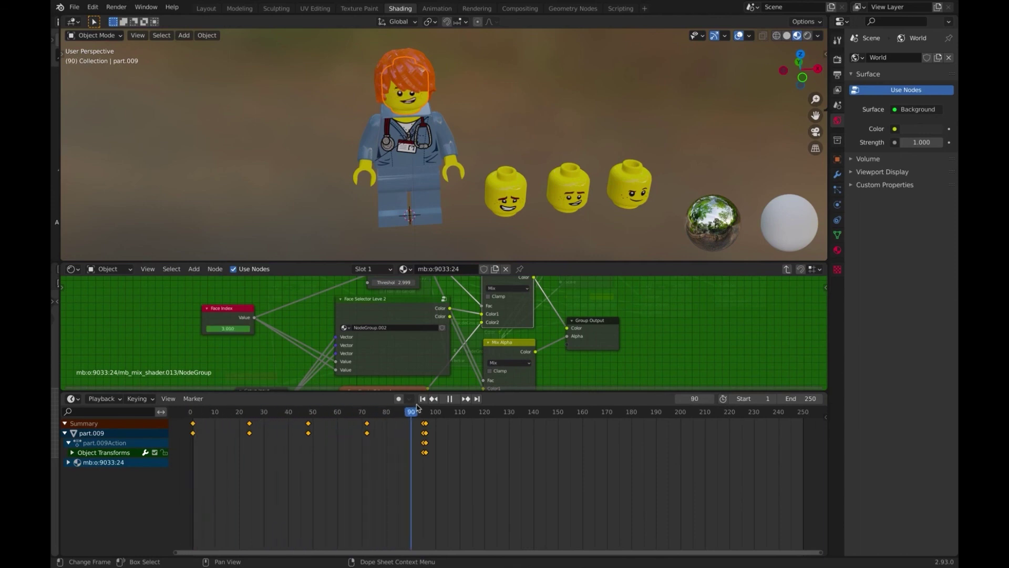
drag(428, 412, 184, 423)
Step: Switch to the web browser and go from the YouTube face texture video to the MecaFace shop page
key(ctrl+F11)
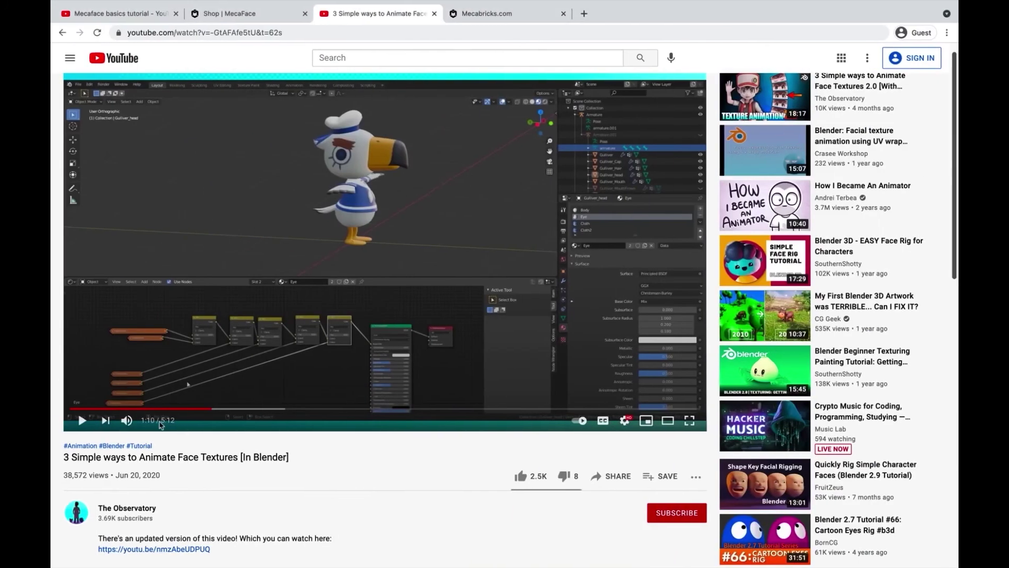
click(274, 15)
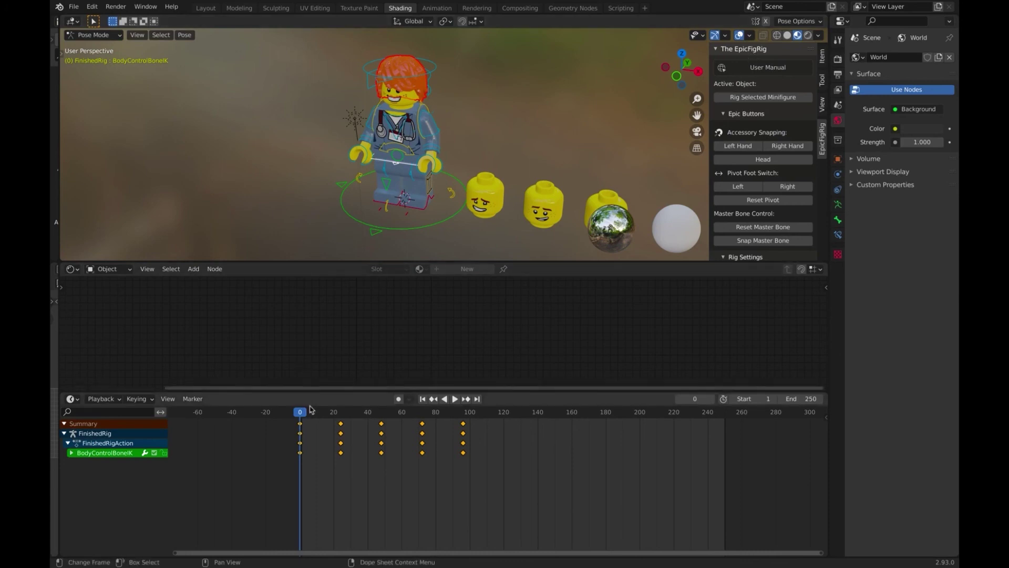
Step: Play and scrub through the rigged minifigure's animation to review the body motion together with the face changes
key(space)
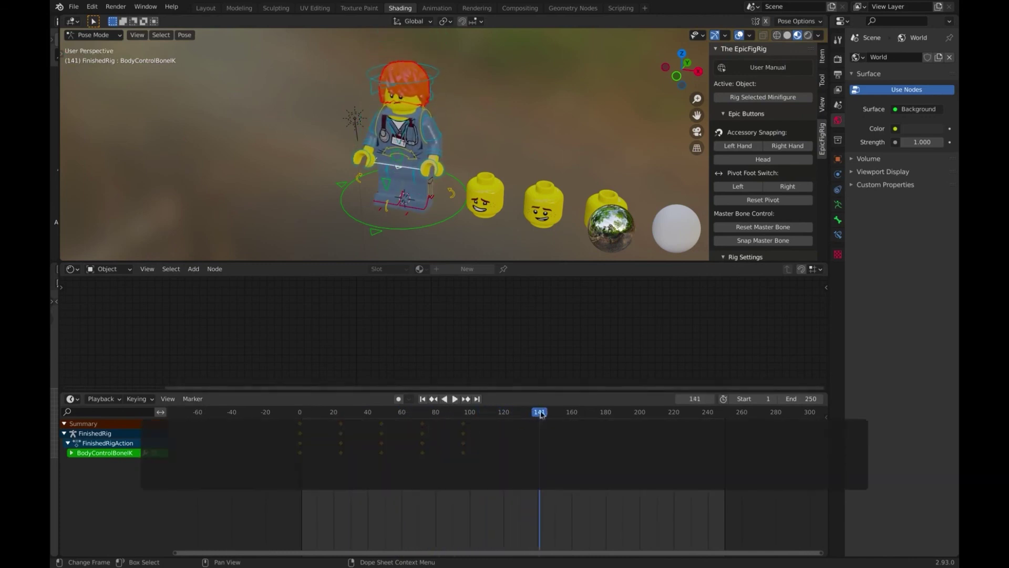
drag(505, 413, 460, 442)
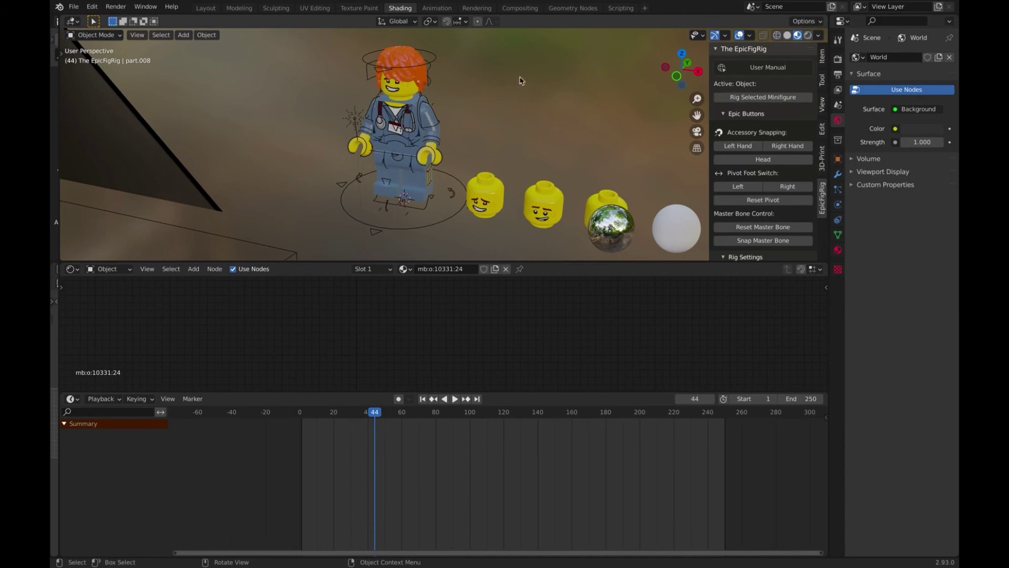
Step: In the Modeling workspace, exclude the three spare heads part.008, part.011 and part.012 from renders and hide them in the viewport
click(240, 7)
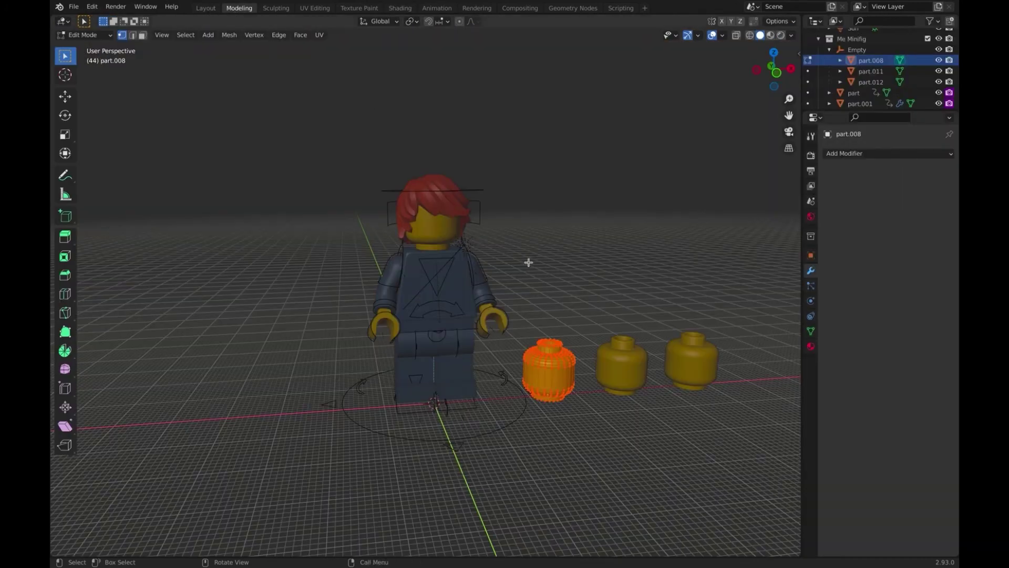
key(Tab)
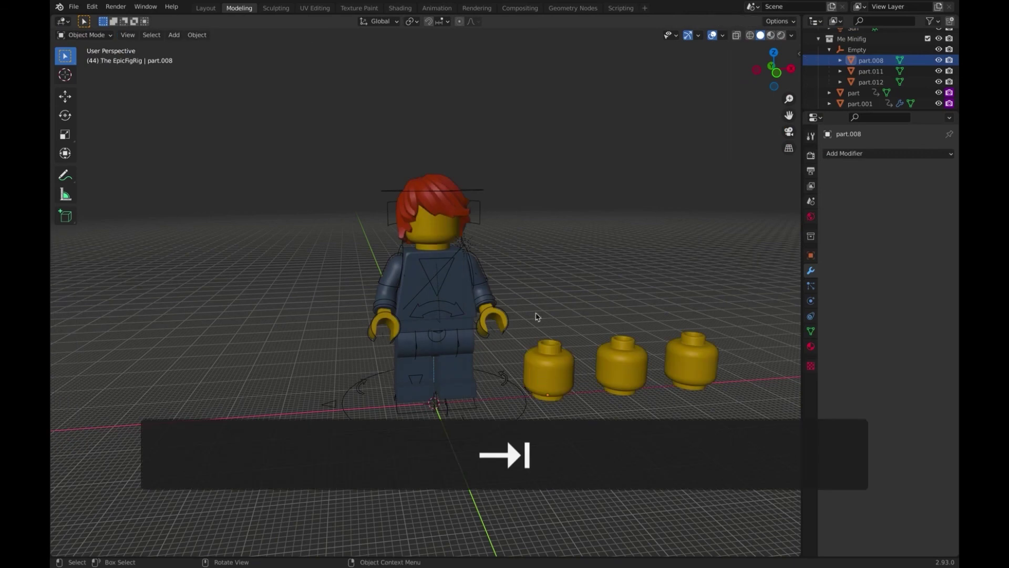
drag(536, 317, 721, 388)
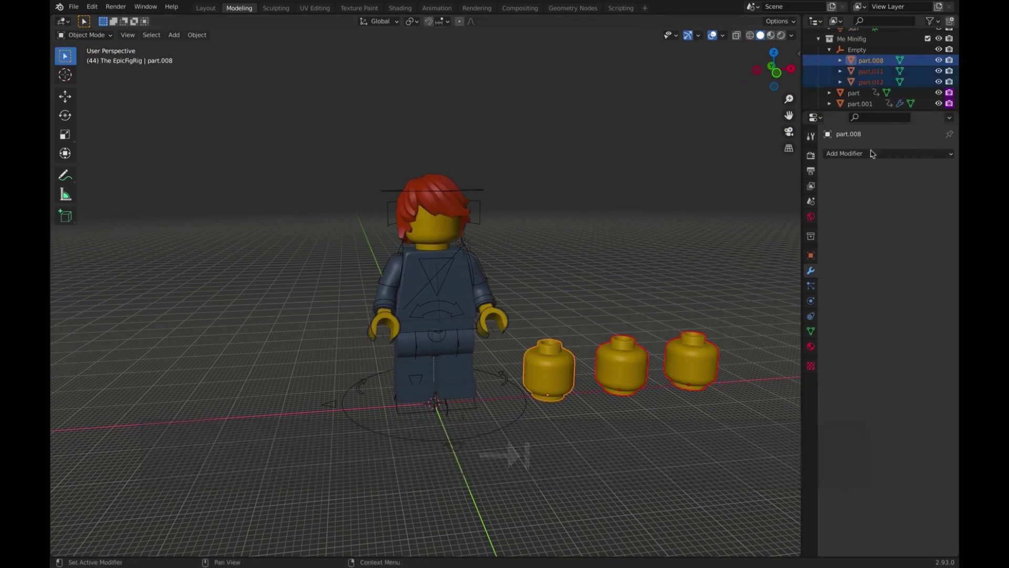
click(949, 61)
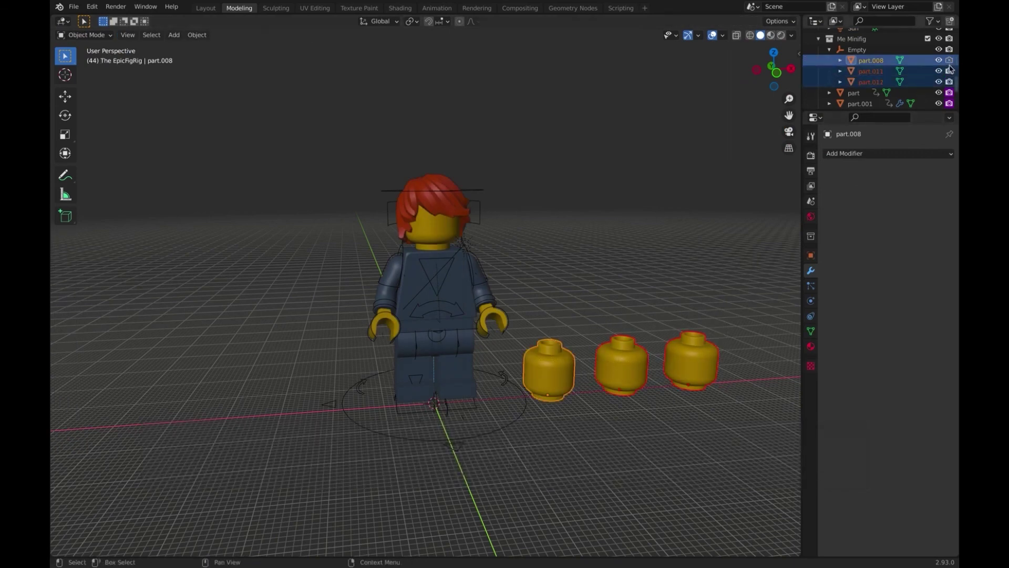
click(949, 71)
click(938, 61)
click(939, 71)
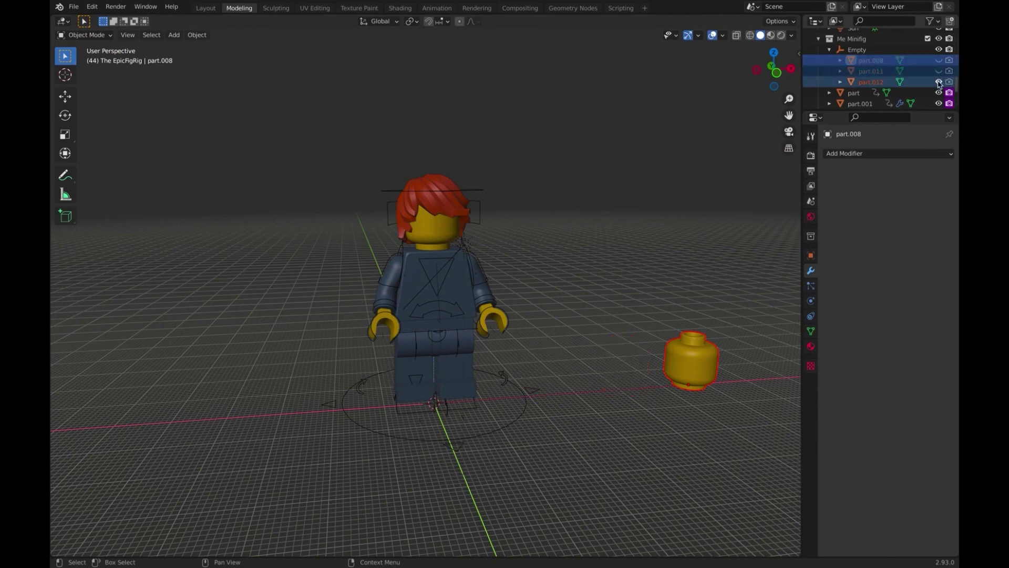
click(939, 81)
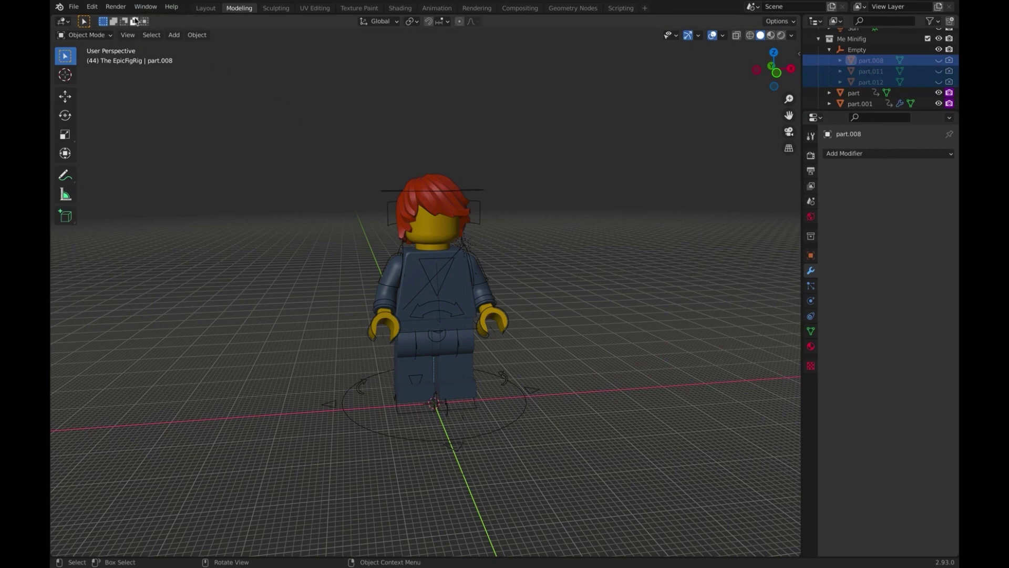
Step: Render the minifigure scene as an animation
click(116, 7)
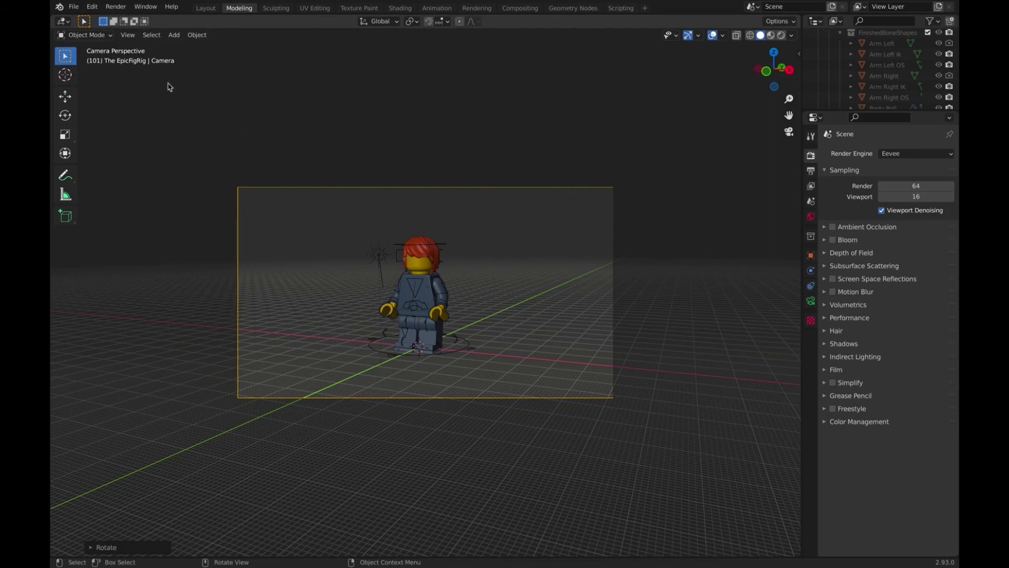
click(118, 7)
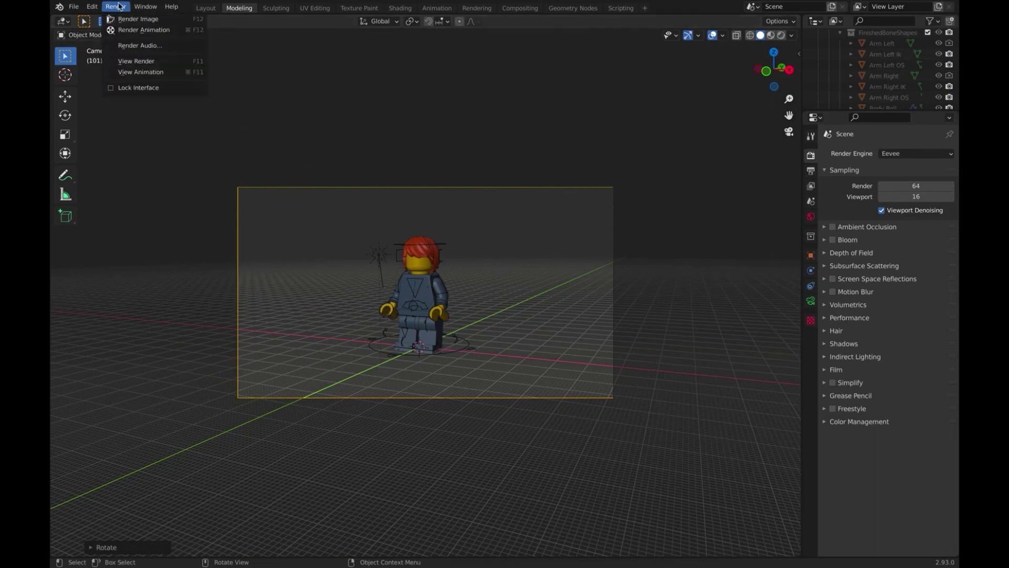
click(131, 33)
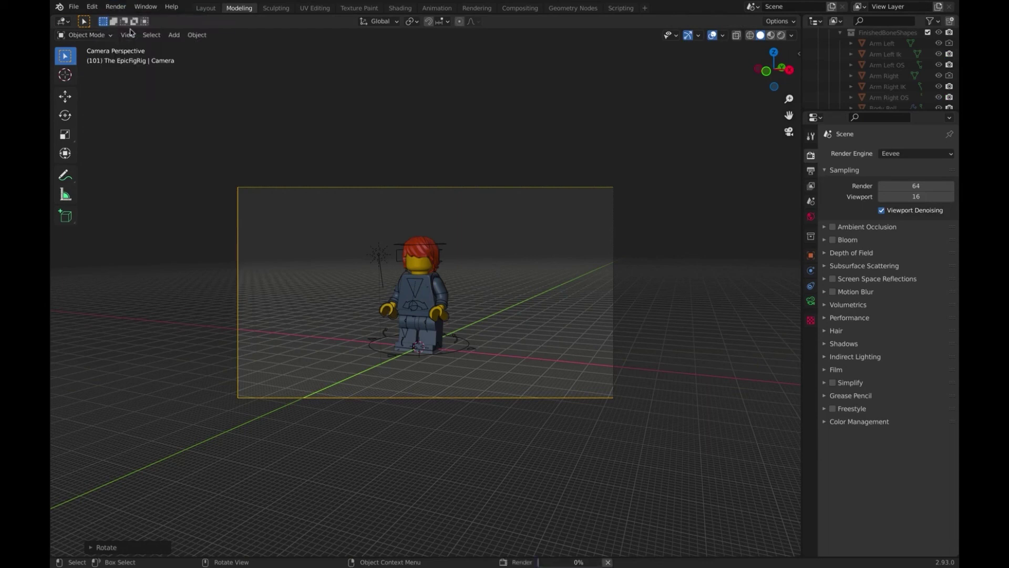